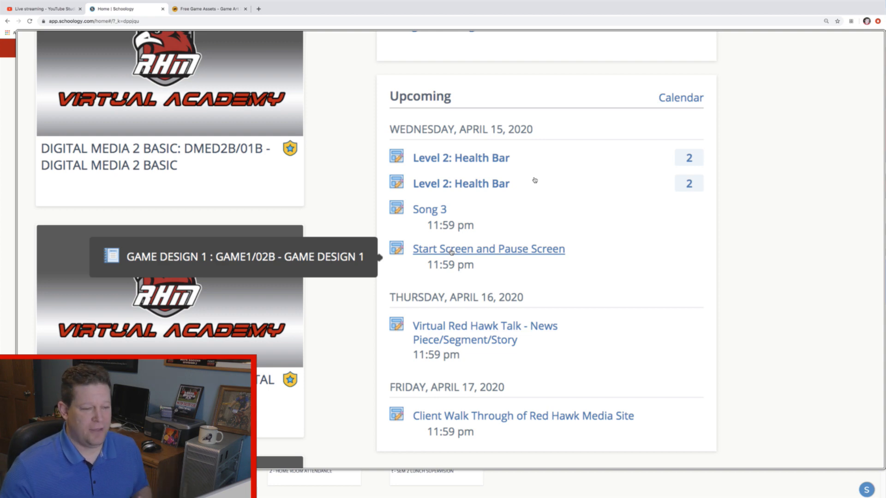
- Review the upcoming Schoology assignments from Wednesday, April 15 through Friday, April 17, 2020, and turn off the screen magnification
{"action": "scroll", "coordinate": [535, 180], "scroll_direction": "down", "scroll_amount": 3}
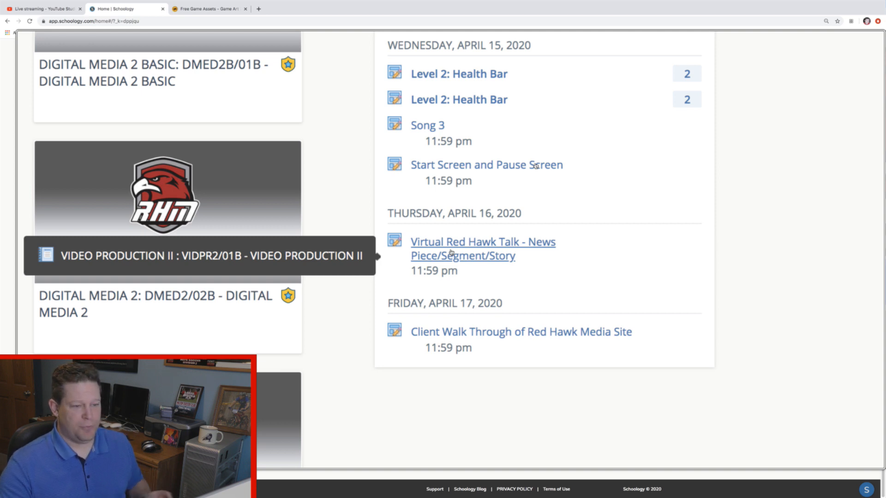
{"action": "scroll", "coordinate": [452, 253], "scroll_direction": "right", "scroll_amount": 1}
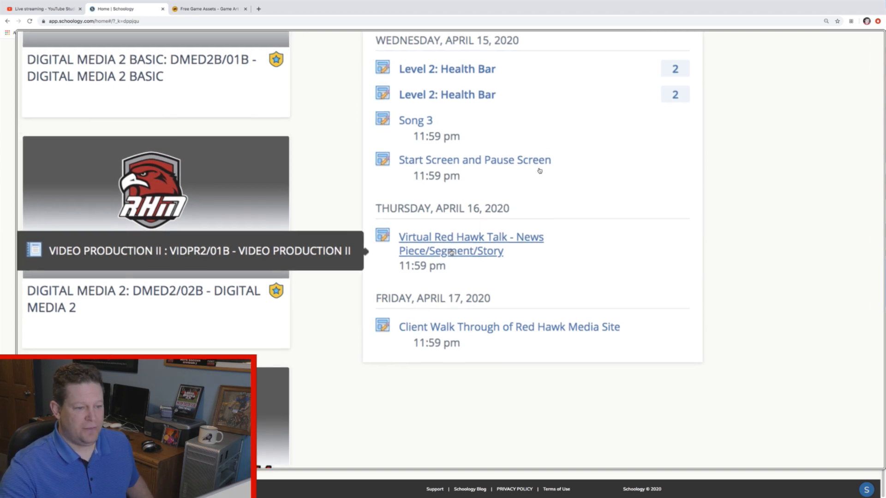
{"action": "scroll", "coordinate": [451, 253], "scroll_direction": "down", "scroll_amount": 2}
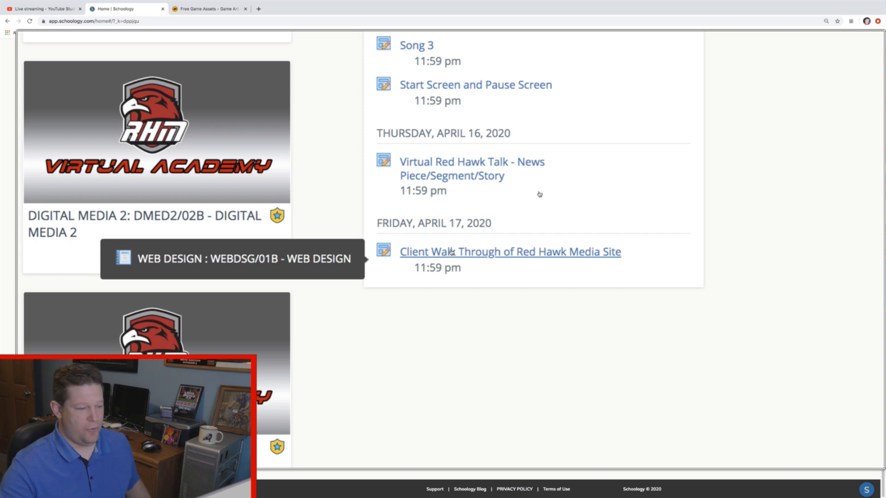
{"action": "scroll", "coordinate": [451, 252], "scroll_direction": "up", "scroll_amount": 4}
{"action": "scroll", "coordinate": [451, 252], "scroll_direction": "right", "scroll_amount": 1}
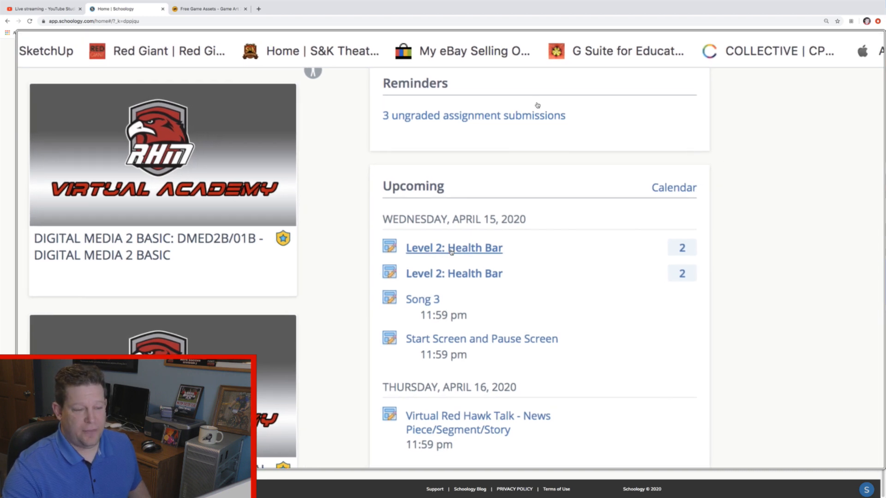
{"action": "key", "text": "alt+super+8"}
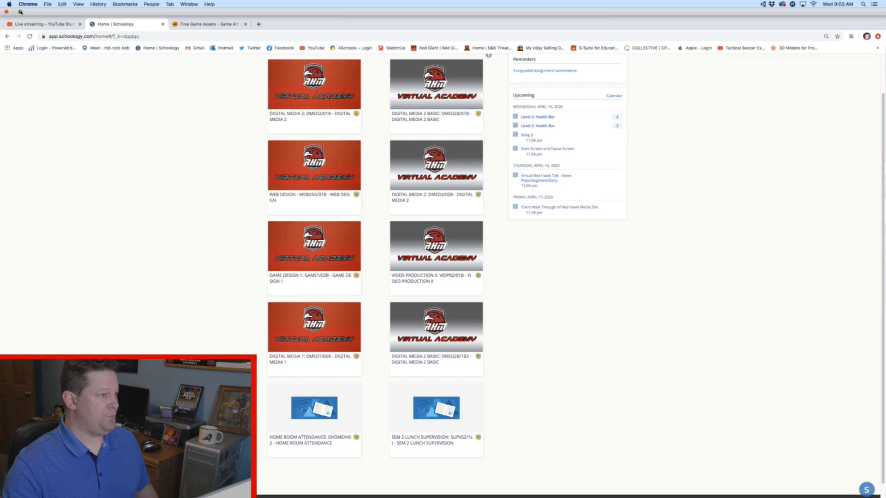
- Restore the browser to its smaller window and take the DM2.png title live in Wirecast with the Smooth transition
{"action": "left_click", "coordinate": [21, 12]}
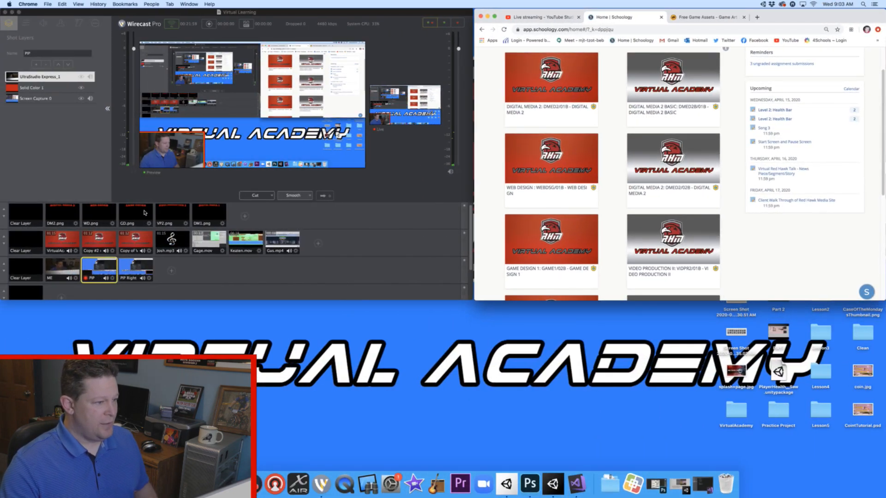
{"action": "left_click", "coordinate": [233, 198]}
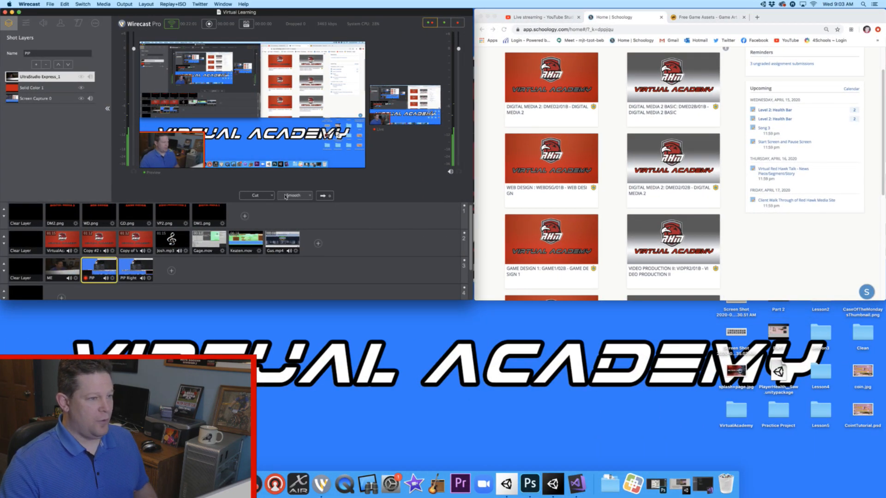
{"action": "left_click", "coordinate": [61, 215]}
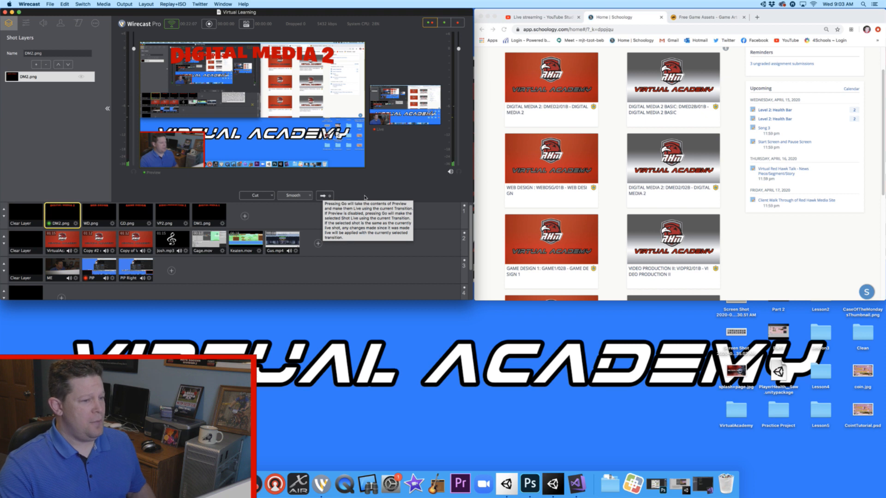
{"action": "left_click", "coordinate": [323, 196]}
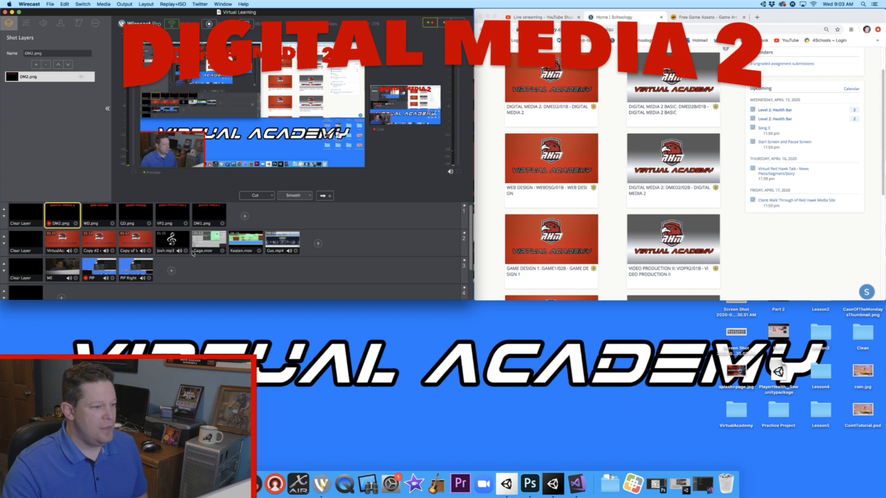
- Cue the first .mov gameplay clip on the second layer, clear the title layer, and take the changes live
{"action": "left_click", "coordinate": [207, 245]}
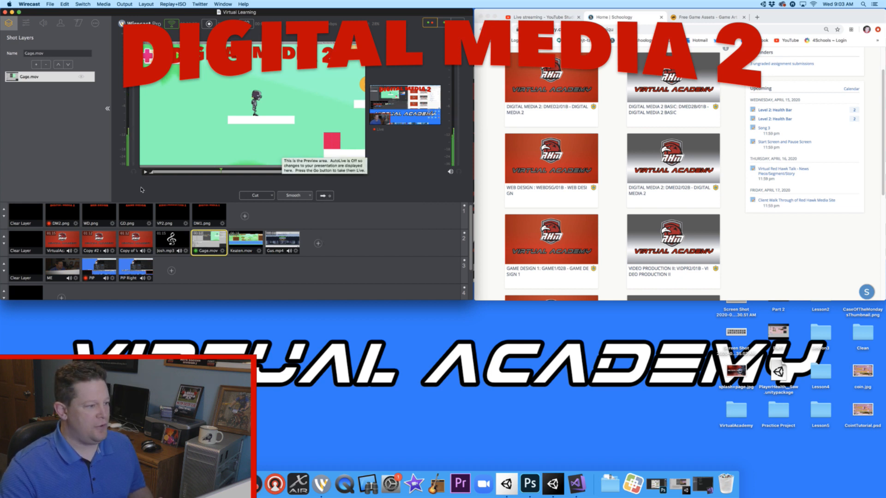
{"action": "left_click", "coordinate": [28, 213]}
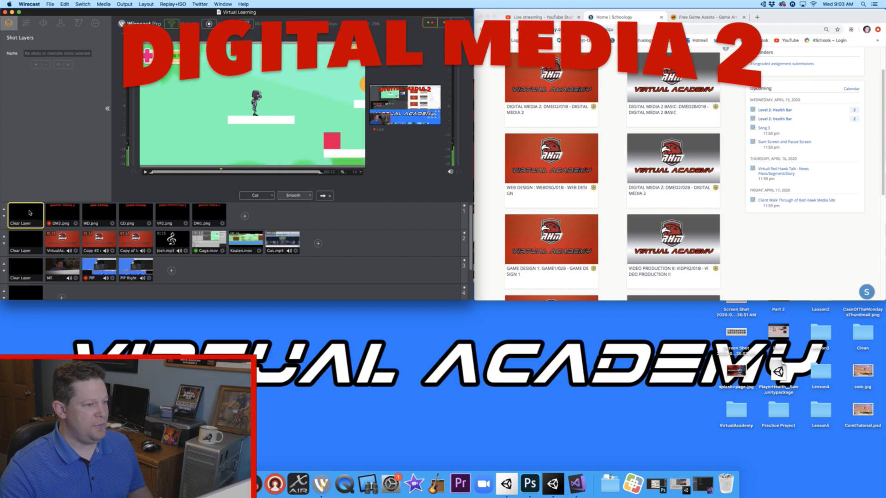
{"action": "left_click", "coordinate": [323, 198]}
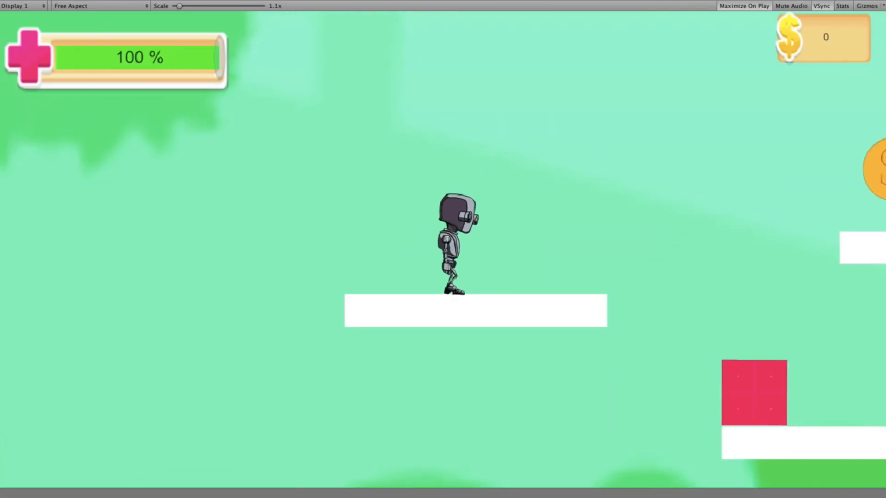
- Playtest the robot's death on the red block by jumping him right onto it, restarting play mode between attempts
{"action": "key", "text": "space"}
{"action": "key", "text": "Right"}
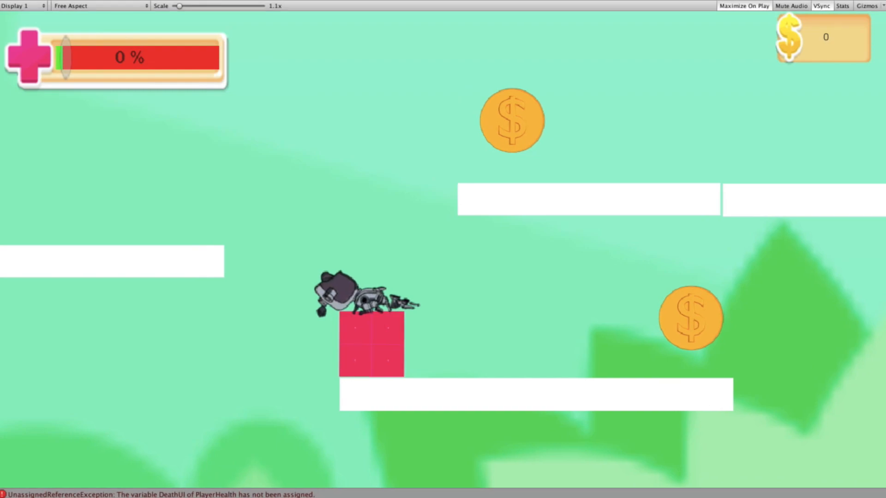
{"action": "left_click", "coordinate": [408, 1]}
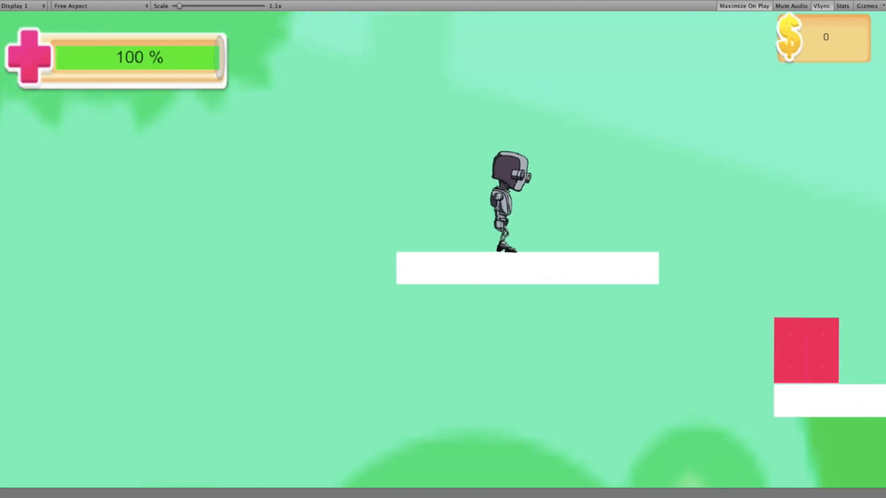
{"action": "key", "text": "space"}
{"action": "key", "text": "Right"}
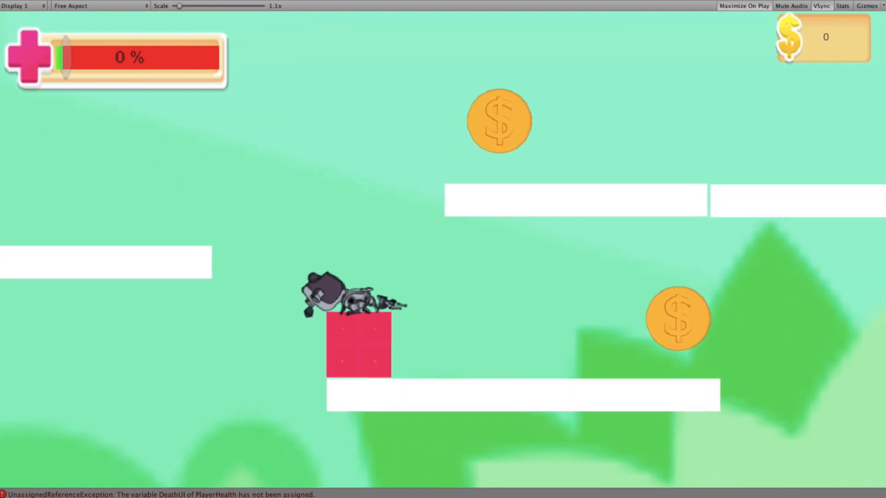
{"action": "left_click", "coordinate": [401, 1]}
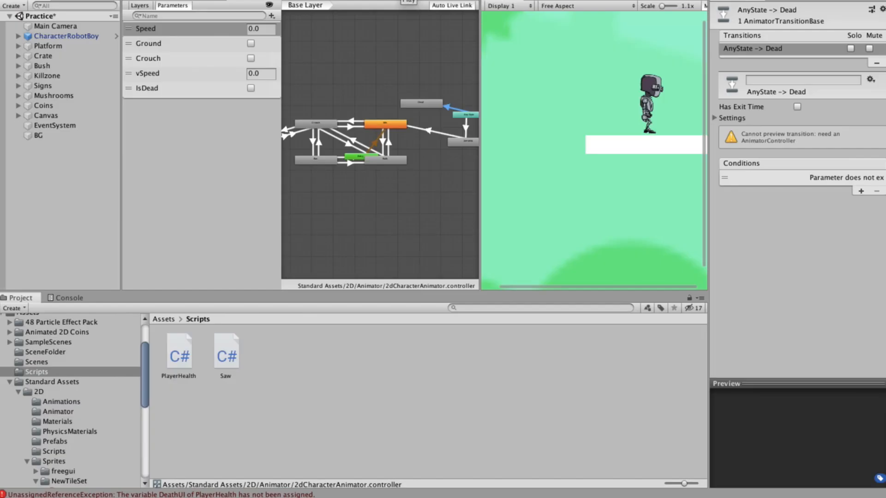
{"action": "left_click", "coordinate": [401, 0]}
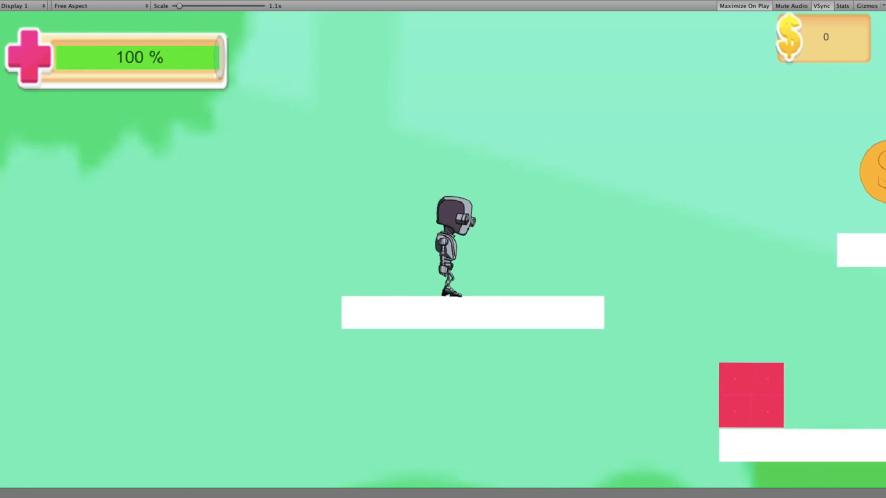
{"action": "key", "text": "space"}
{"action": "key", "text": "Right"}
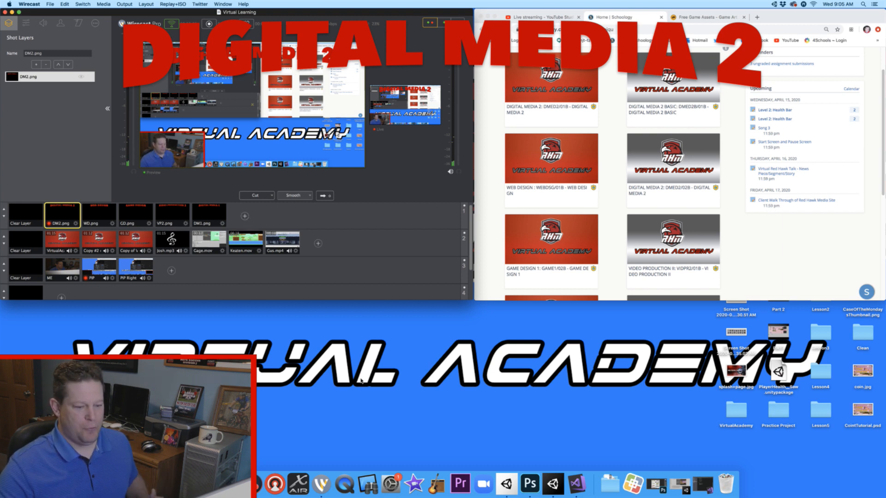
- Switch to Unity and playtest the 2D Tutorials level, jumping the character right past the spikes to collect coins and the health pickup
{"action": "left_click", "coordinate": [554, 483]}
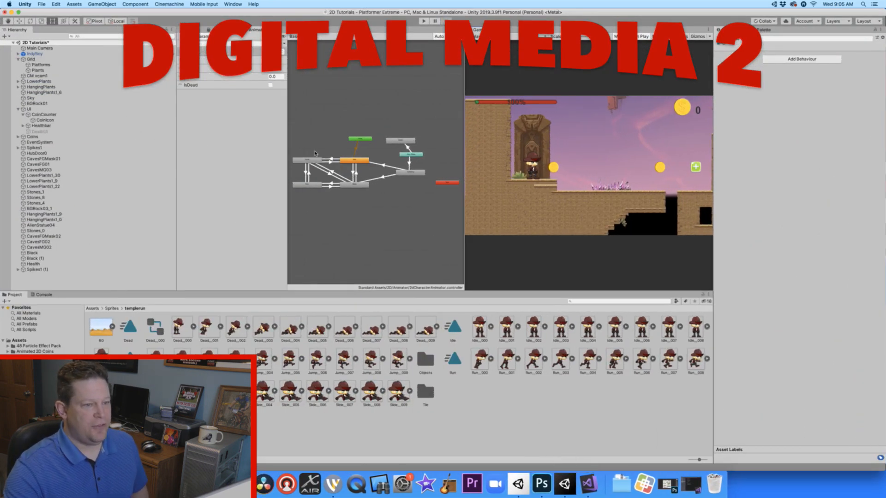
{"action": "left_click", "coordinate": [423, 21]}
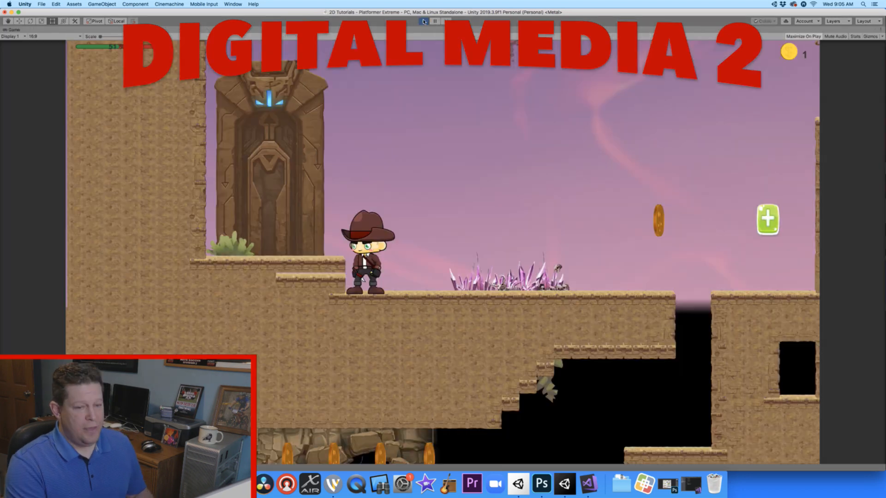
{"action": "key", "text": "Right"}
{"action": "key", "text": "space"}
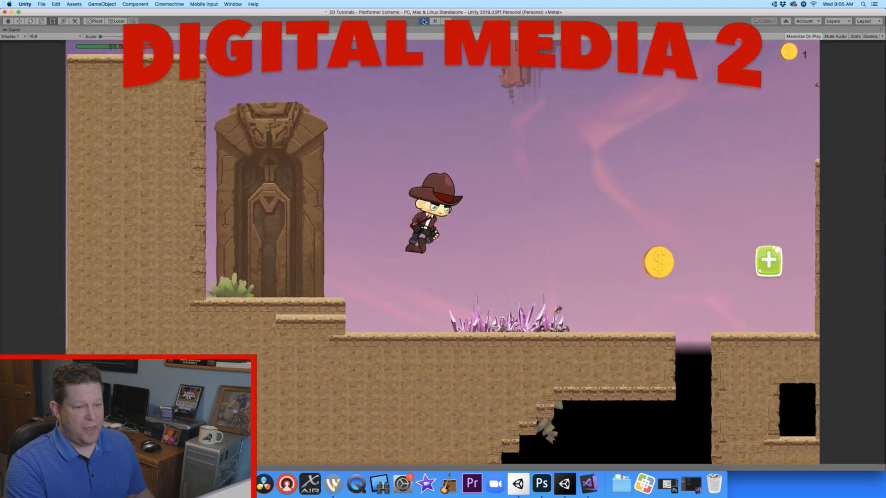
{"action": "key", "text": "Right"}
{"action": "key", "text": "space"}
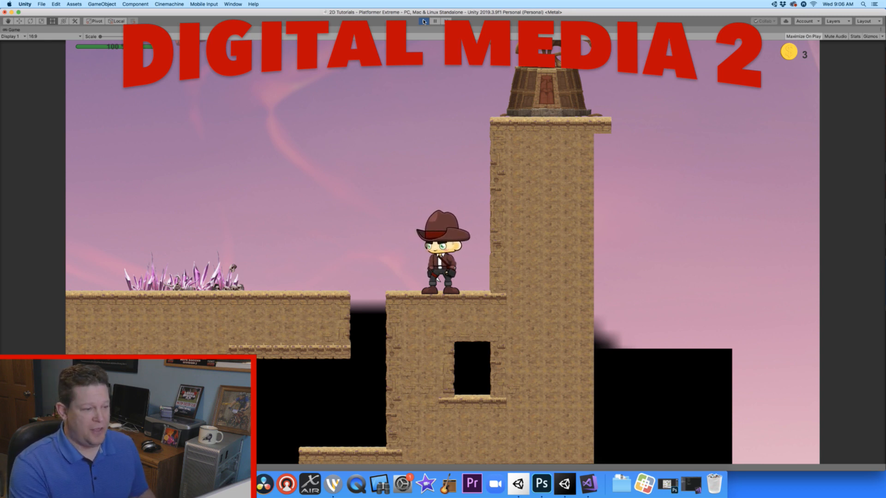
- Bring the character back left over the gap into the purple spikes until he dies, and stop play mode
{"action": "key", "text": "Left"}
{"action": "key", "text": "space"}
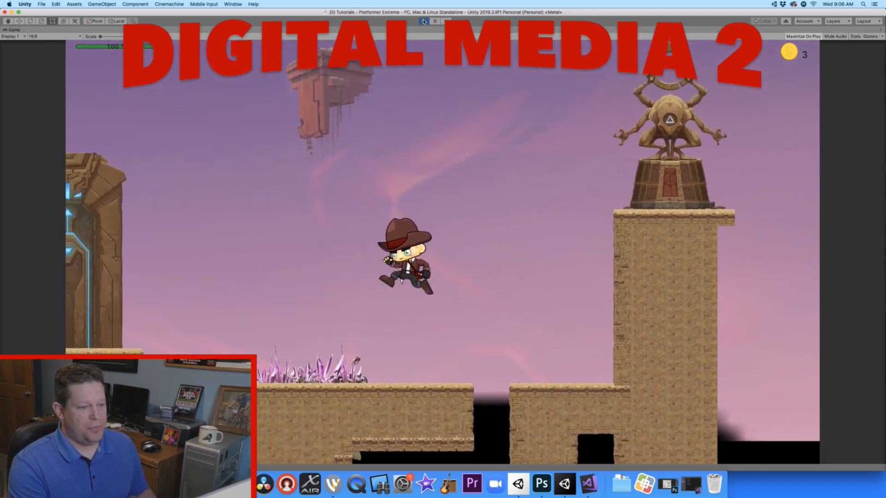
{"action": "key", "text": "Left"}
{"action": "key", "text": "Left"}
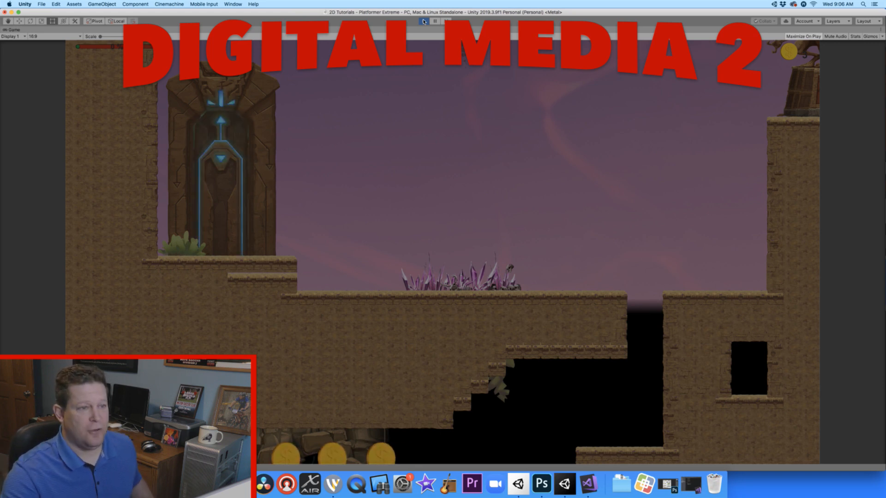
{"action": "left_click", "coordinate": [424, 21]}
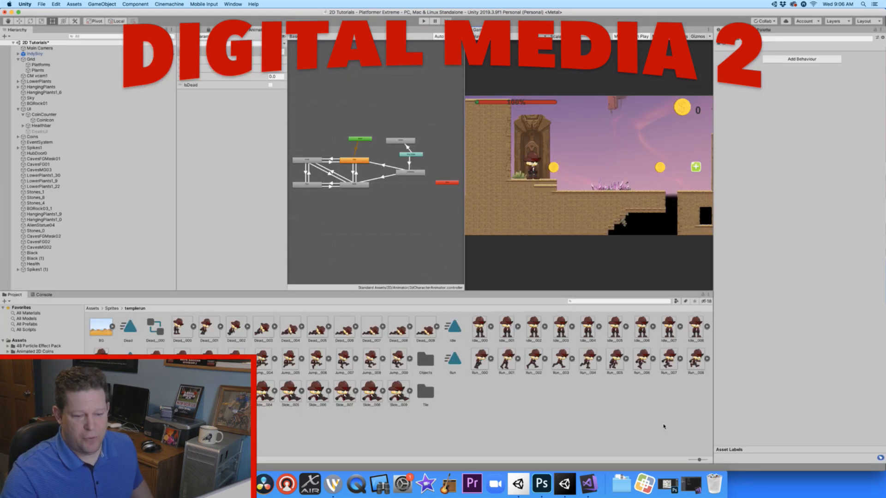
- Switch to Visual Studio and comment out the rb.bodyType = RigidbodyType2D.Static line in the Update method of PlayerHealth.cs
{"action": "left_click", "coordinate": [589, 484]}
{"action": "left_click_drag", "start_coordinate": [536, 18], "coordinate": [227, 25]}
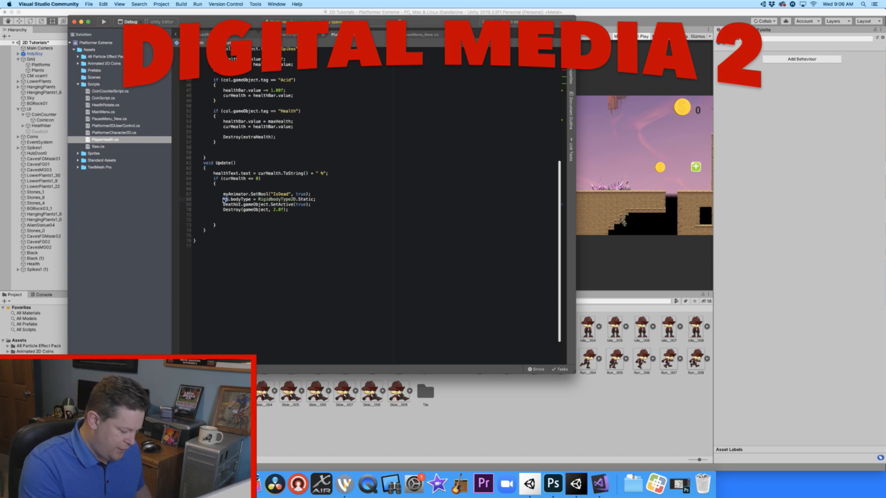
{"action": "type", "text": "//"}
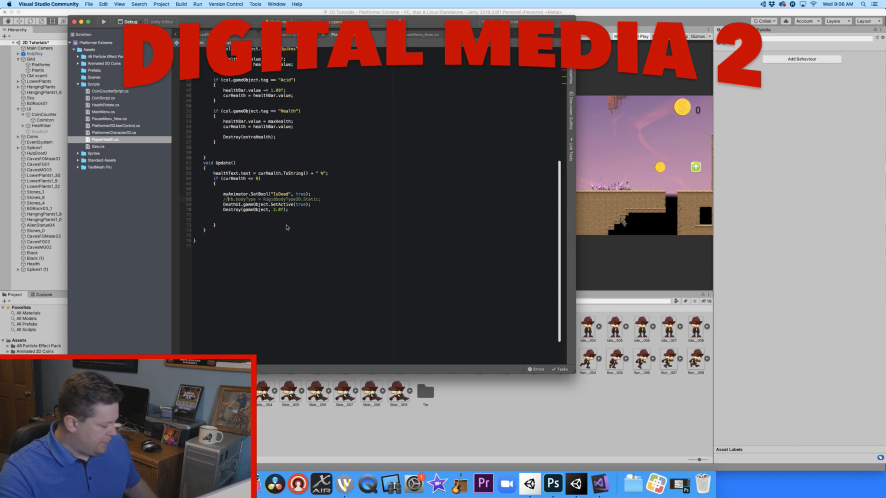
- Return to Unity, playtest the character's death on the spikes with the edited script, and stop play mode
{"action": "left_click", "coordinate": [626, 282]}
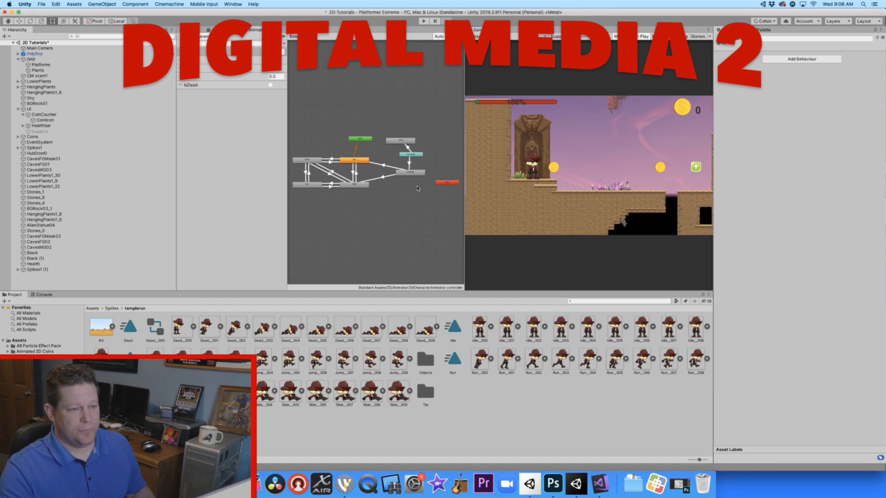
{"action": "left_click", "coordinate": [423, 21]}
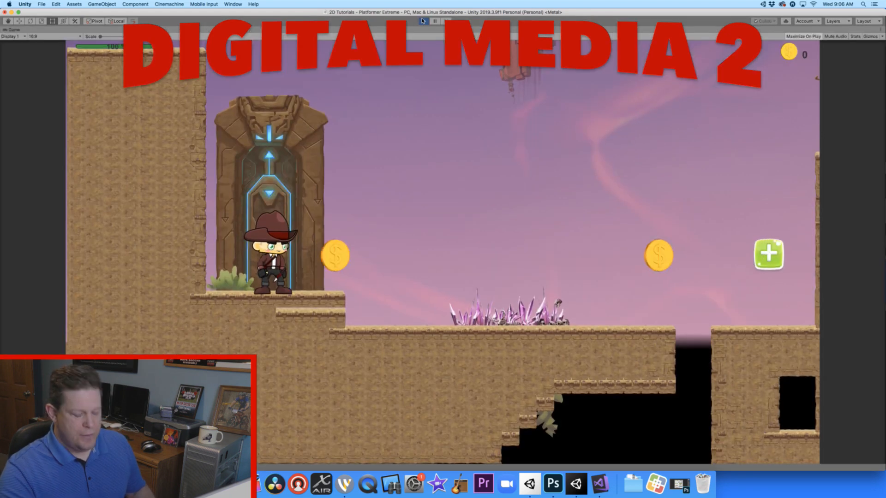
{"action": "key", "text": "Right"}
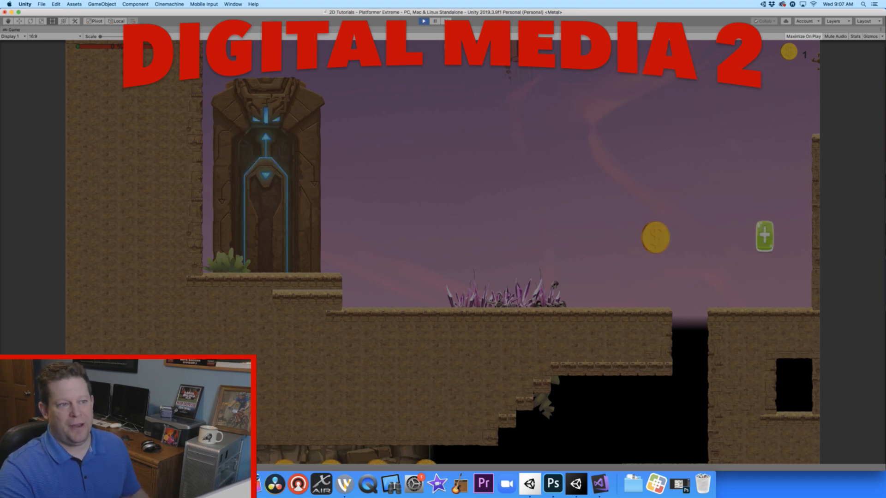
{"action": "left_click", "coordinate": [424, 21]}
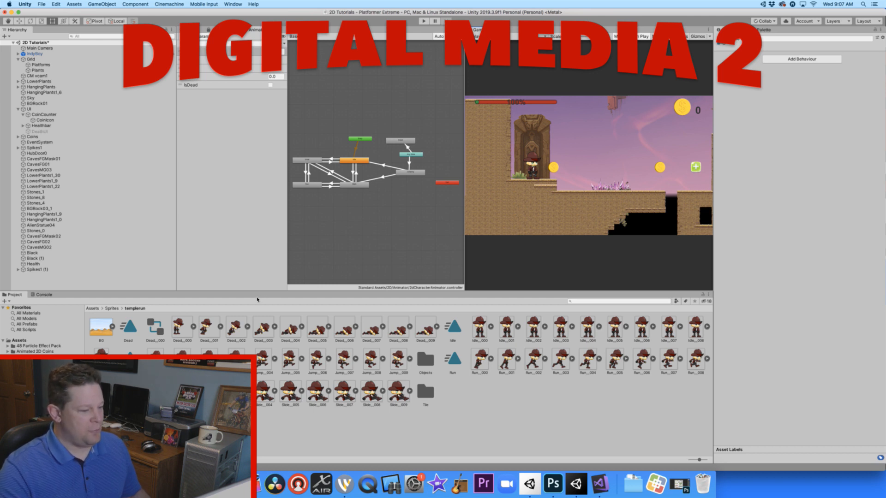
- Switch to Chrome, enlarge its window, and browse the Game Art 2D freebies to the Free Casual Game GUI pack
{"action": "left_click", "coordinate": [211, 485]}
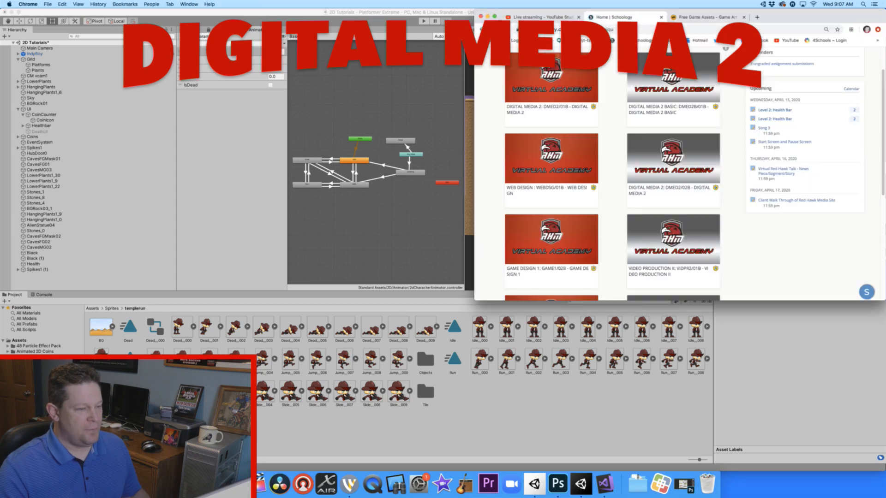
{"action": "left_click", "coordinate": [706, 16]}
{"action": "left_click_drag", "start_coordinate": [754, 11], "coordinate": [315, 16]}
{"action": "left_click", "coordinate": [337, 17]}
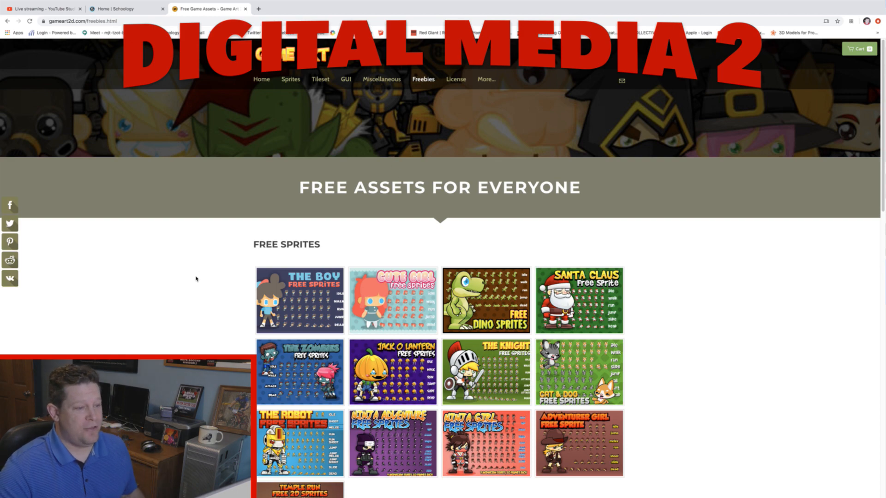
{"action": "scroll", "coordinate": [207, 279], "scroll_direction": "down", "scroll_amount": 7}
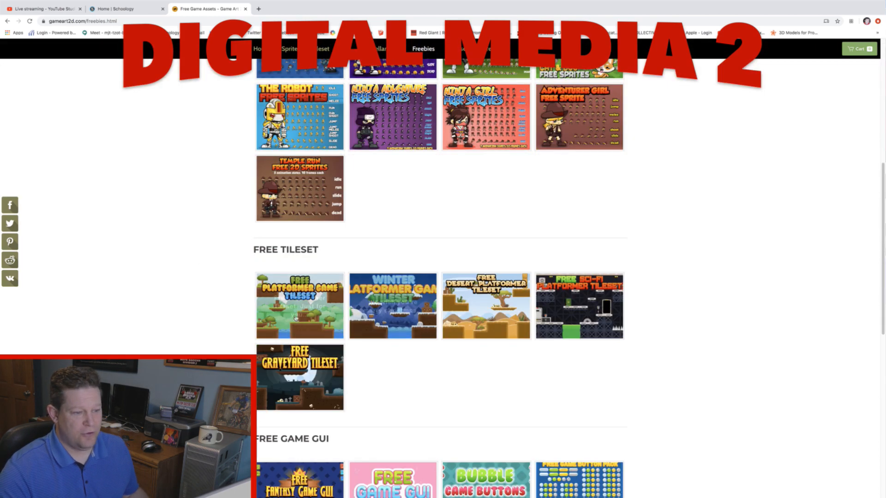
{"action": "scroll", "coordinate": [244, 329], "scroll_direction": "down", "scroll_amount": 5}
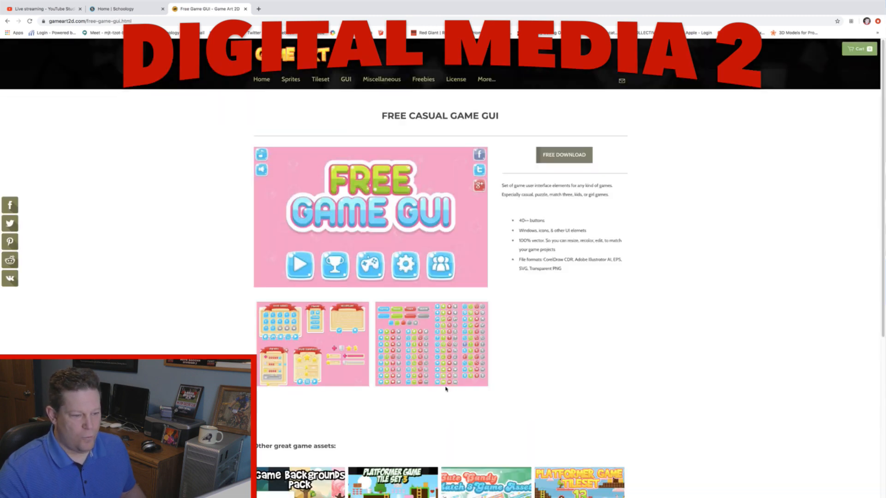
- Examine the Free Casual Game GUI pack's button and icon previews up close, and restore the browser window to its smaller size
{"action": "scroll", "coordinate": [436, 376], "scroll_direction": "up", "scroll_amount": 6, "text": "ctrl"}
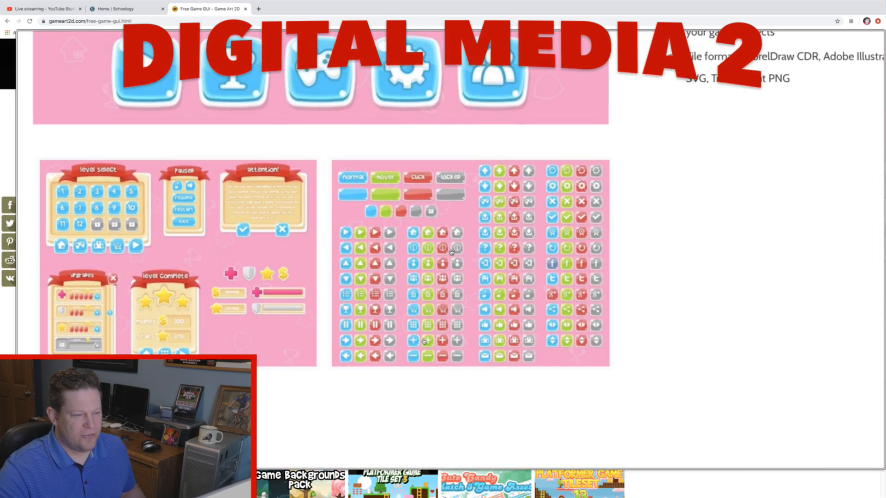
{"action": "scroll", "coordinate": [424, 346], "scroll_direction": "up", "scroll_amount": 3, "text": "ctrl"}
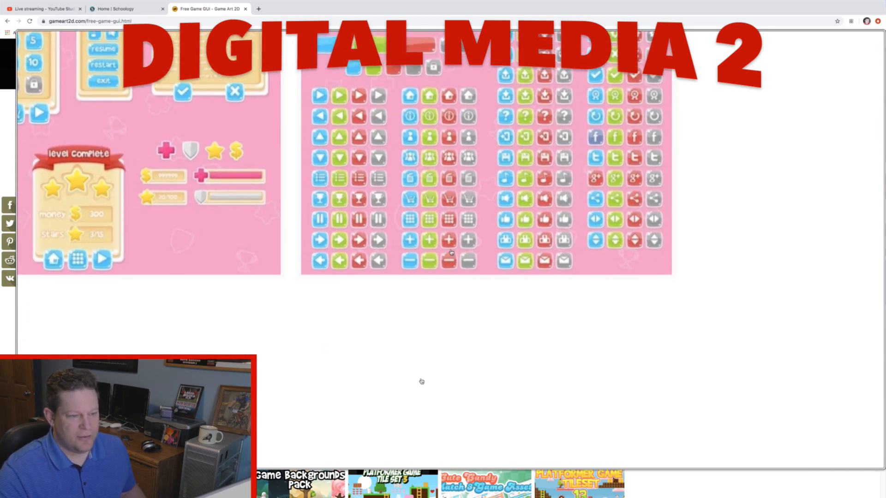
{"action": "scroll", "coordinate": [421, 381], "scroll_direction": "up", "scroll_amount": 5, "text": "ctrl"}
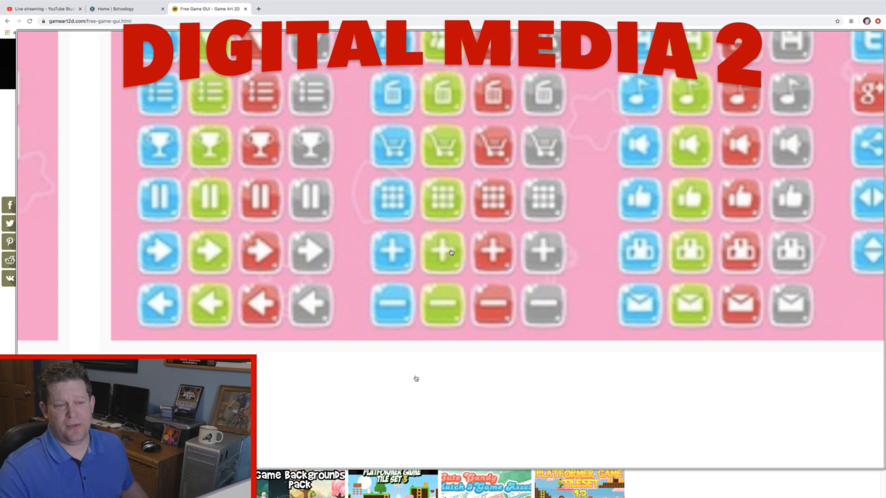
{"action": "scroll", "coordinate": [416, 379], "scroll_direction": "down", "scroll_amount": 10, "text": "ctrl"}
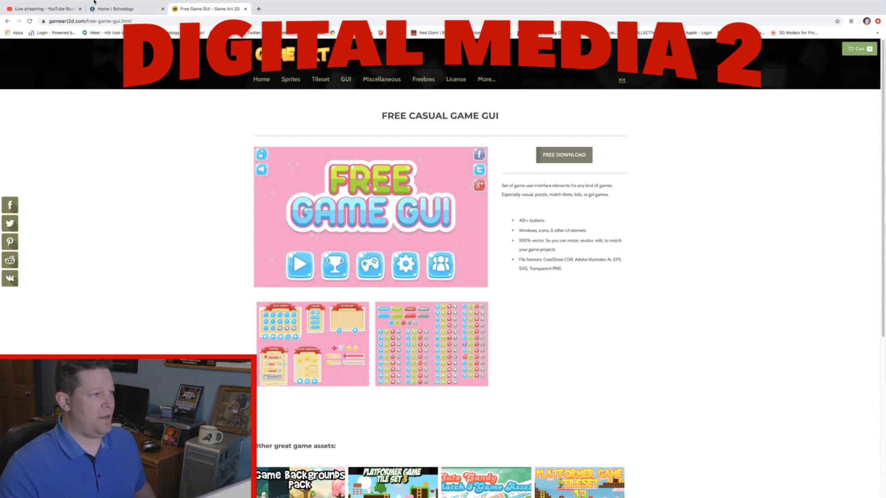
{"action": "mouse_move", "coordinate": [92, 2]}
{"action": "left_click", "coordinate": [19, 12]}
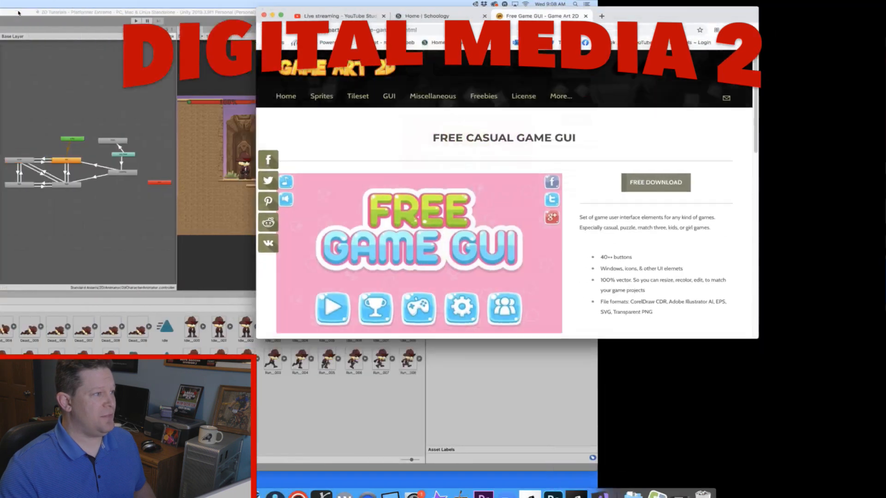
- Switch to Unity and create an empty game object named ExtraHealth in the scene
{"action": "left_click", "coordinate": [330, 17]}
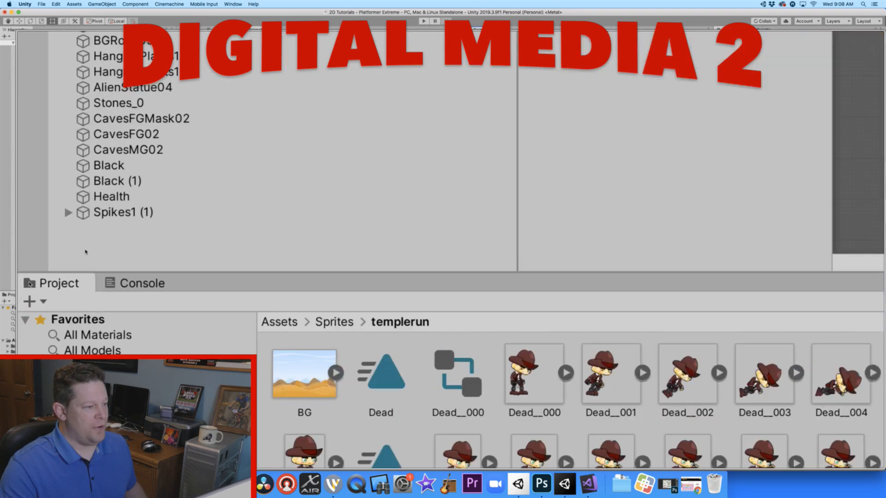
{"action": "right_click", "coordinate": [34, 279]}
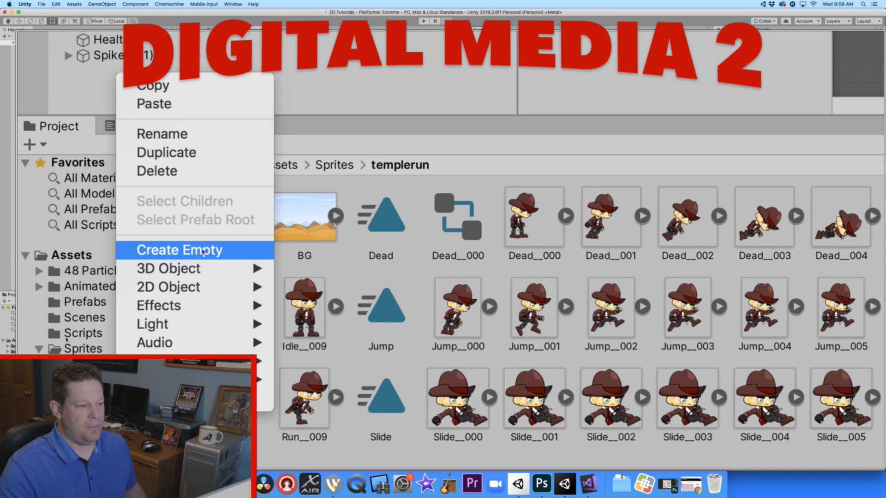
{"action": "left_click", "coordinate": [203, 252]}
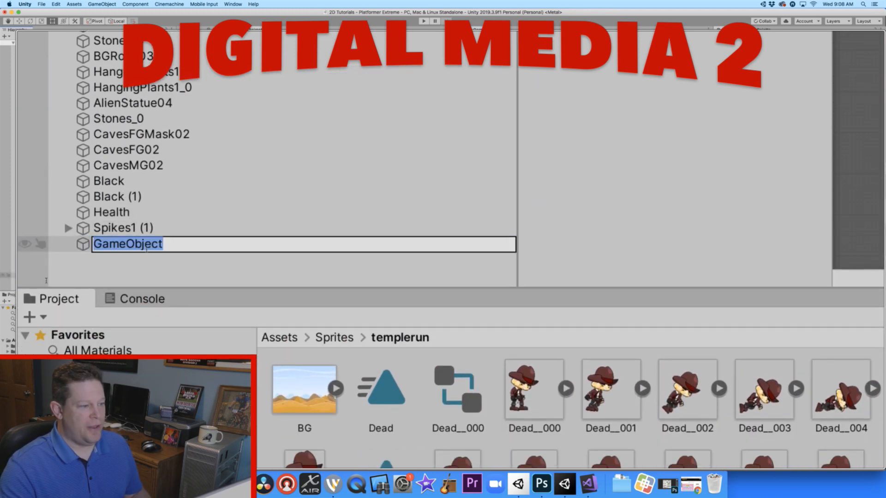
{"action": "type", "text": "Ext"}
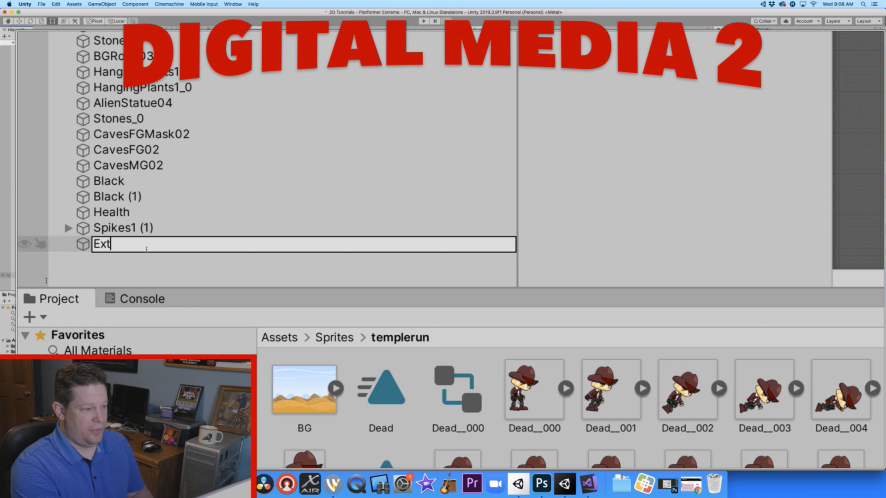
{"action": "type", "text": "raHealth"}
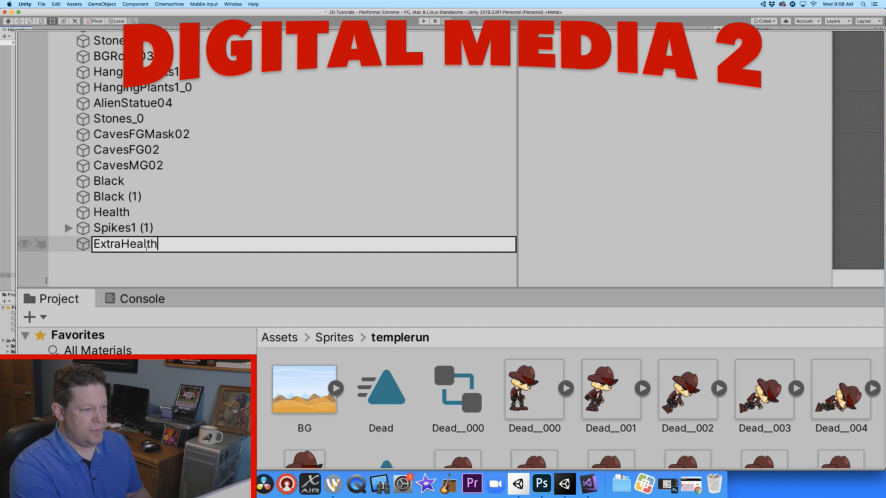
{"action": "key", "text": "Return"}
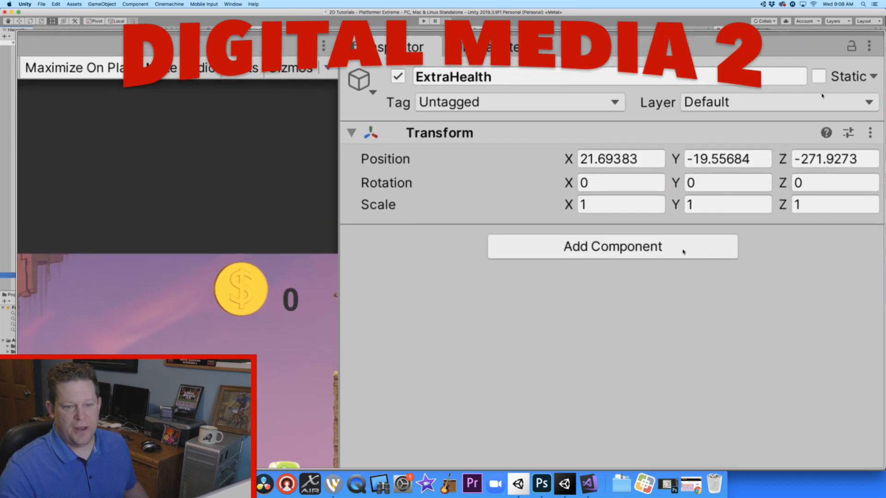
- Add a Sprite Renderer component to the ExtraHealth object
{"action": "left_click", "coordinate": [684, 251]}
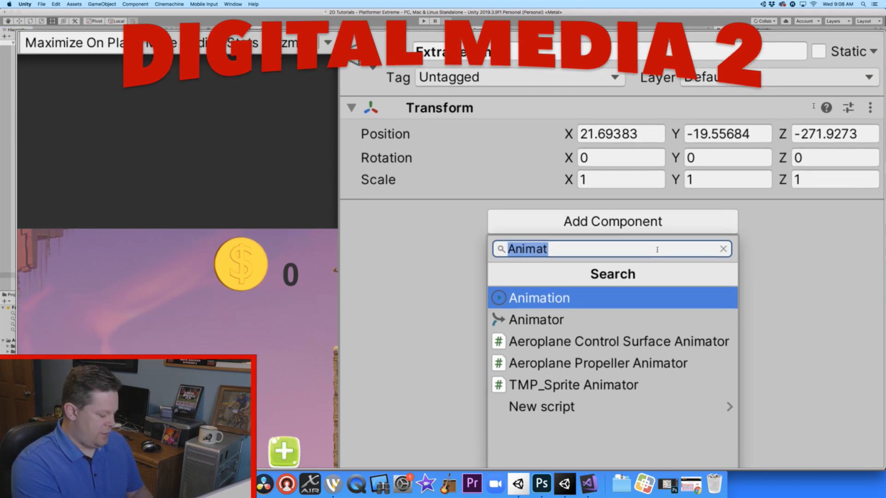
{"action": "type", "text": "Spr"}
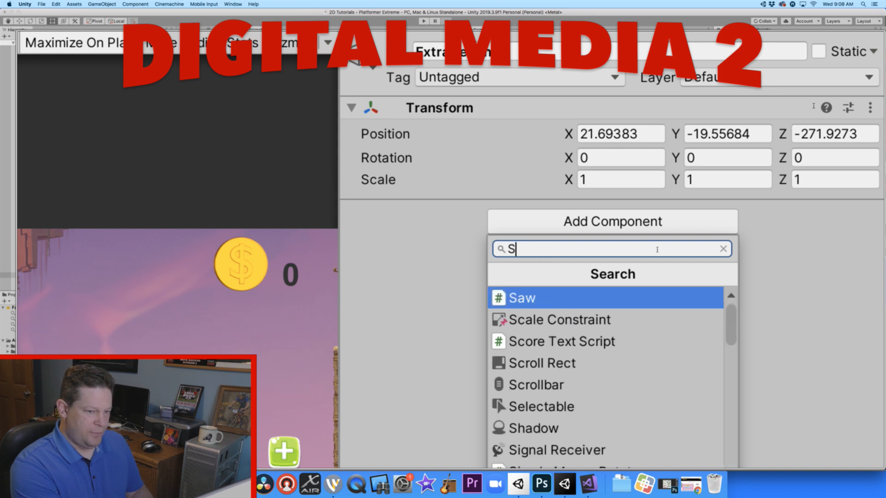
{"action": "type", "text": "ite"}
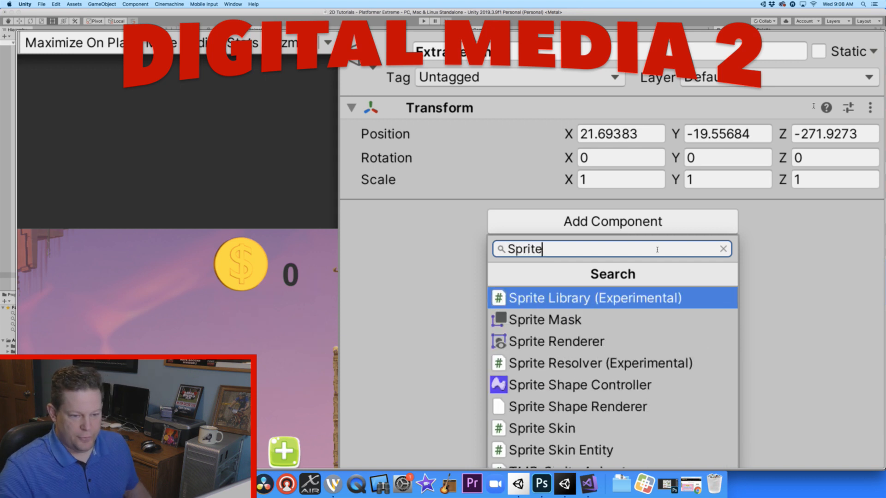
{"action": "left_click", "coordinate": [557, 252]}
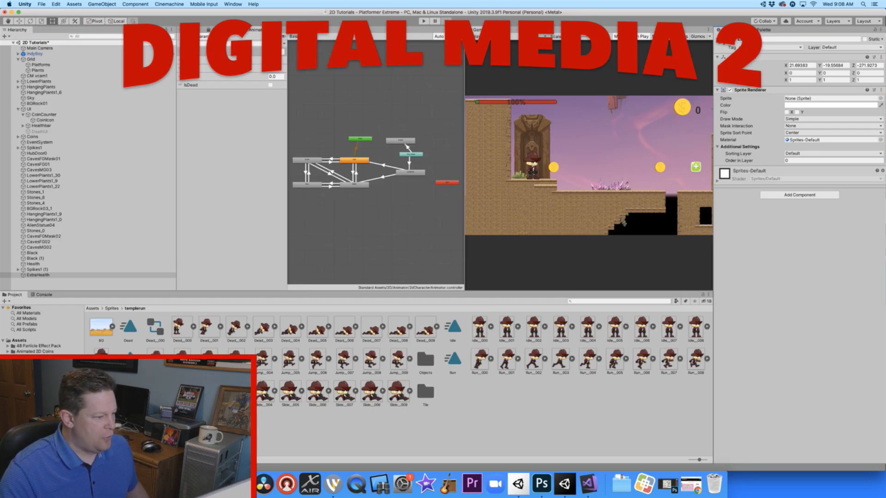
- Assign the Button_161 sprite from the Sprites > GUI folder to ExtraHealth's Sprite Renderer
{"action": "left_click", "coordinate": [111, 309]}
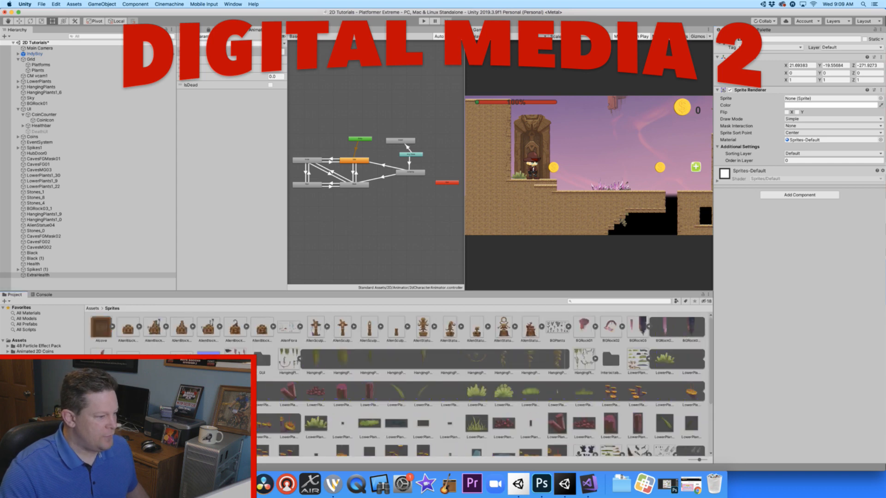
{"action": "double_click", "coordinate": [262, 359]}
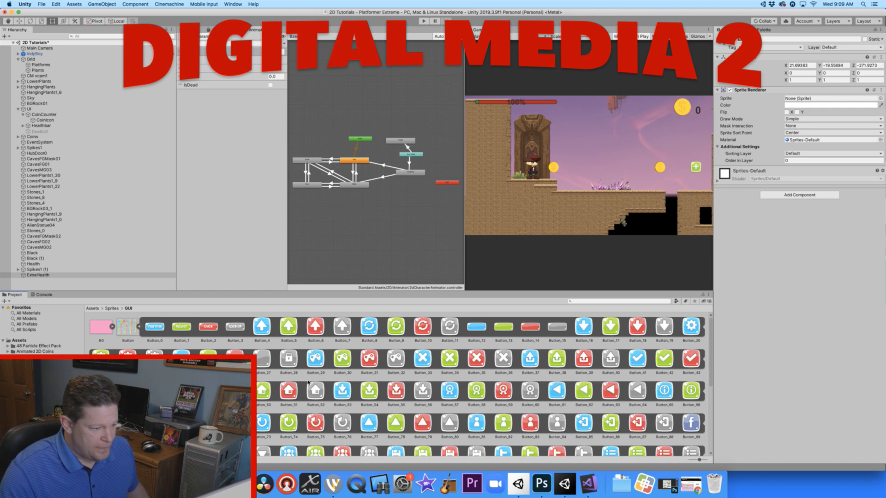
{"action": "scroll", "coordinate": [375, 386], "scroll_direction": "down", "scroll_amount": 3}
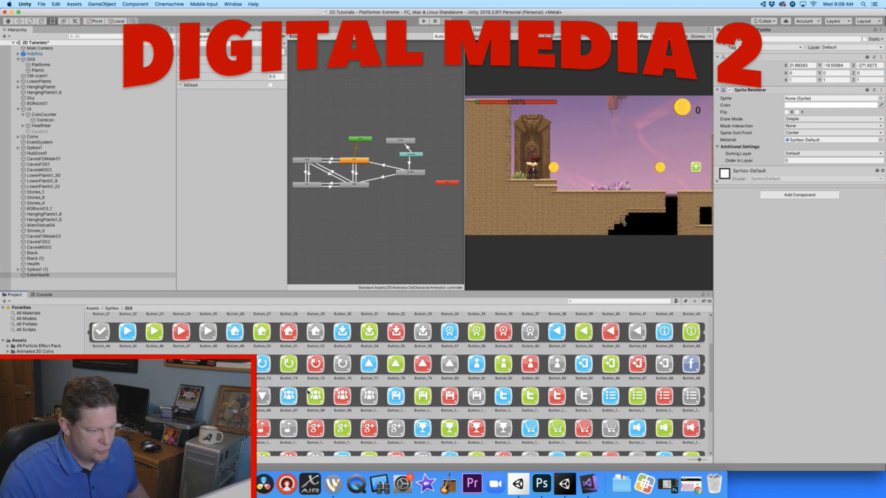
{"action": "scroll", "coordinate": [308, 391], "scroll_direction": "down", "scroll_amount": 3}
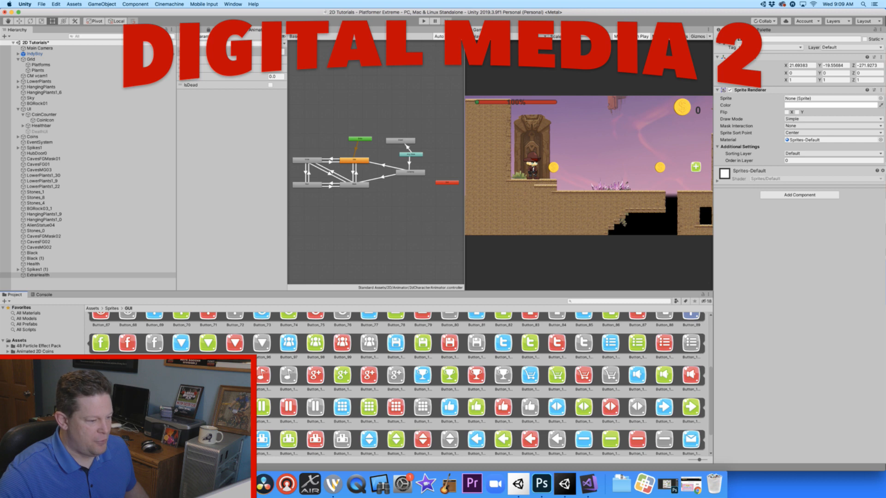
{"action": "scroll", "coordinate": [396, 383], "scroll_direction": "down", "scroll_amount": 1}
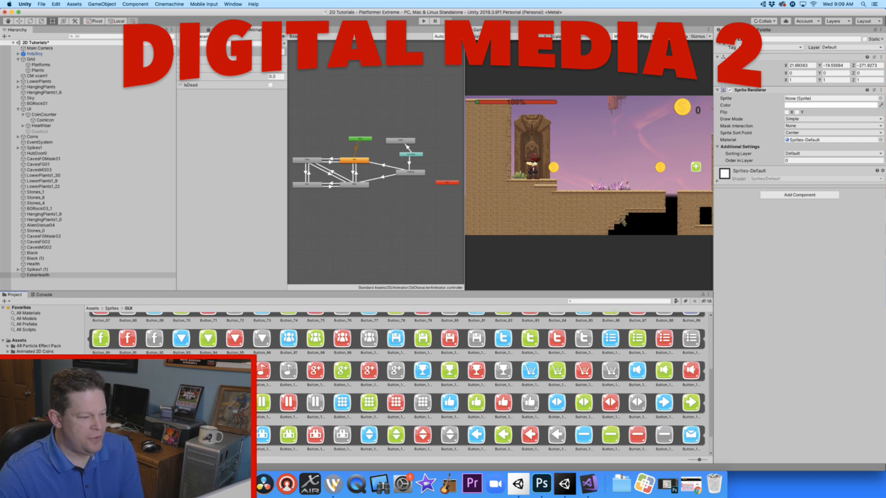
{"action": "left_click_drag", "start_coordinate": [685, 234], "coordinate": [801, 99]}
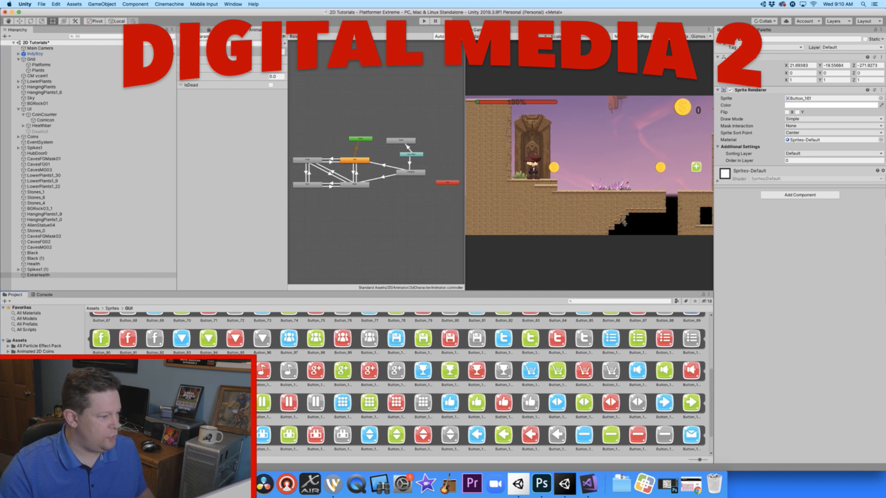
- Duplicate the Saw script in the Assets > Scripts folder
{"action": "left_click", "coordinate": [24, 415]}
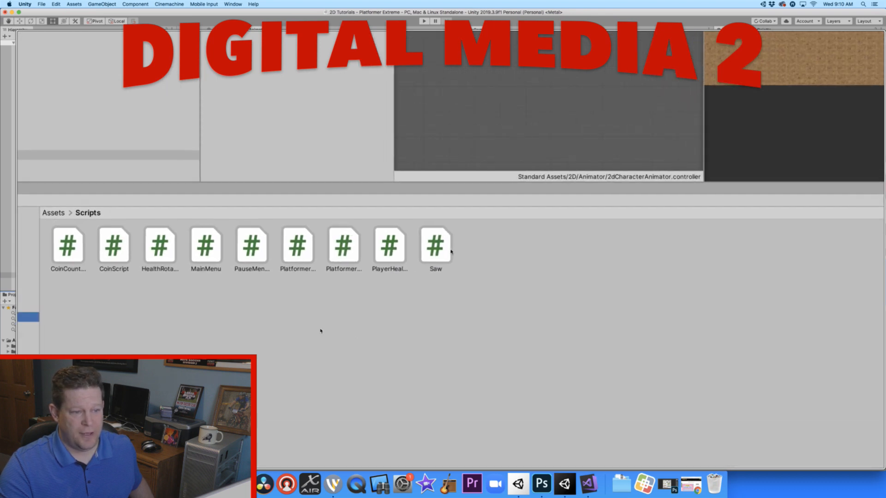
{"action": "left_click", "coordinate": [407, 243]}
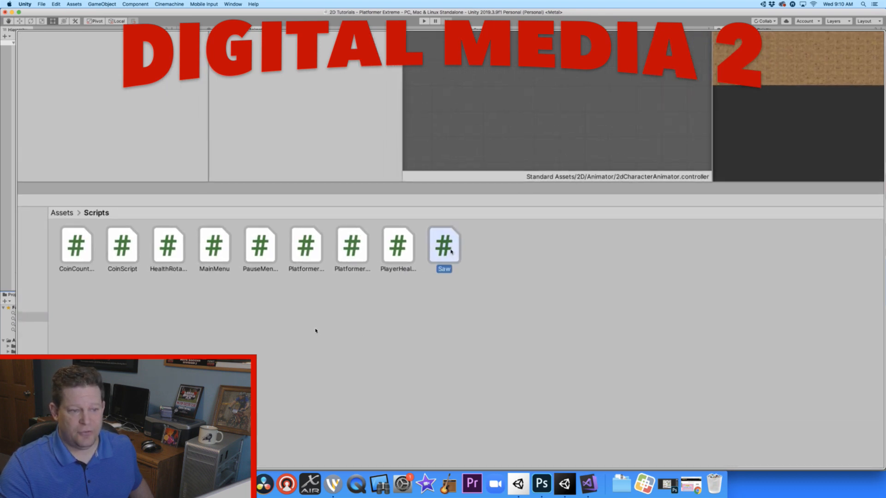
{"action": "right_click", "coordinate": [451, 251]}
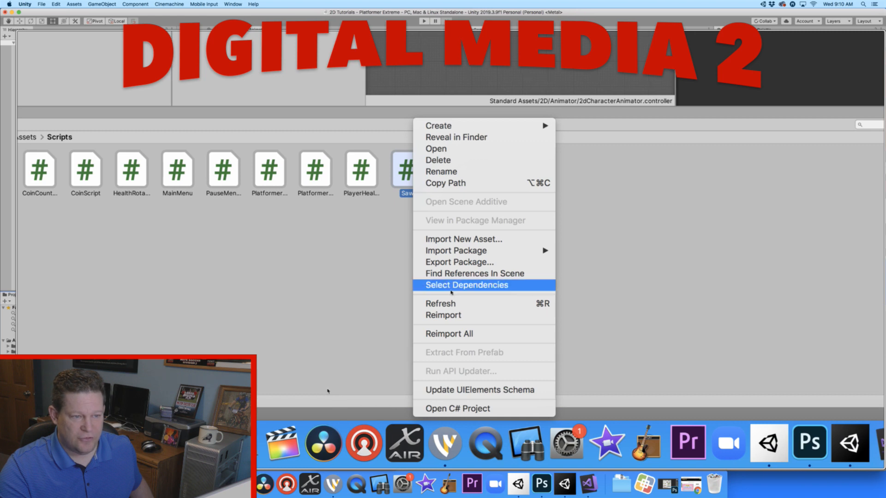
{"action": "left_click", "coordinate": [450, 255]}
{"action": "left_click", "coordinate": [451, 251]}
{"action": "left_click", "coordinate": [451, 251]}
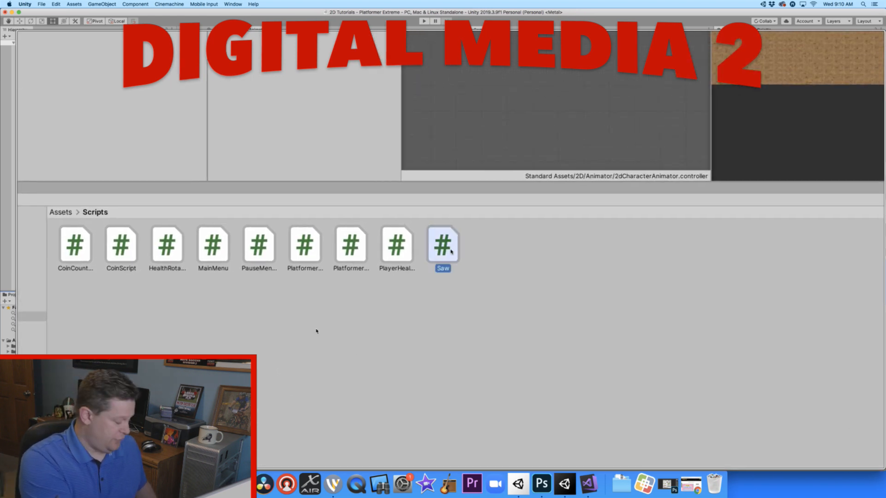
{"action": "key", "text": "super+d"}
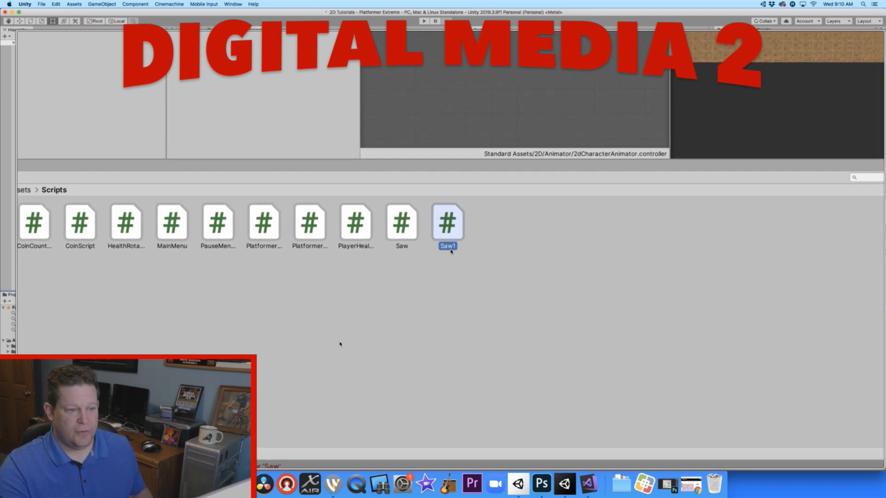
- Rename the duplicated Saw script as ExtraHealth
{"action": "left_click", "coordinate": [450, 247]}
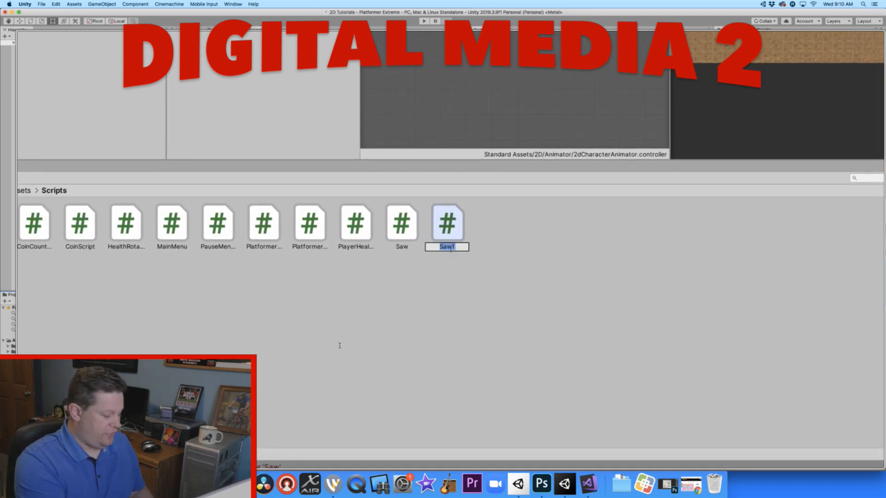
{"action": "type", "text": "PlayerHealth"}
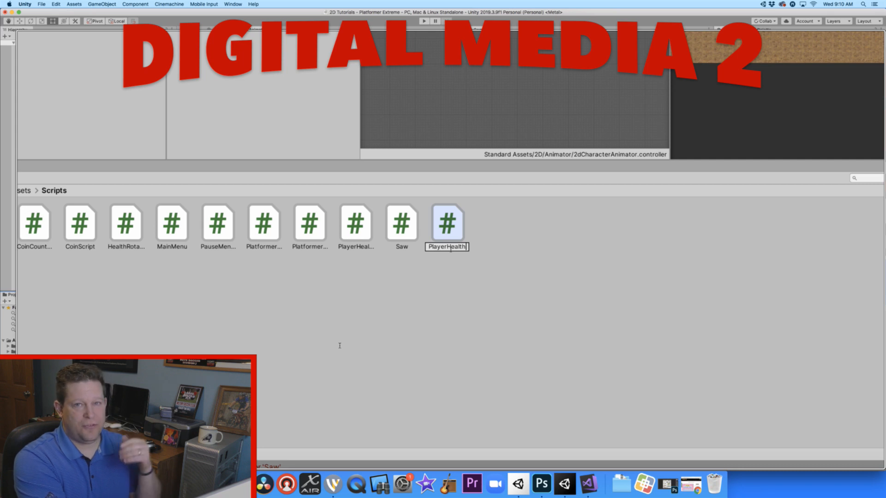
{"action": "key", "text": "BackSpace"}
{"action": "key", "text": "BackSpace"}
{"action": "key", "text": "BackSpace"}
{"action": "key", "text": "BackSpace"}
{"action": "key", "text": "BackSpace"}
{"action": "key", "text": "BackSpace"}
{"action": "key", "text": "BackSpace"}
{"action": "key", "text": "BackSpace"}
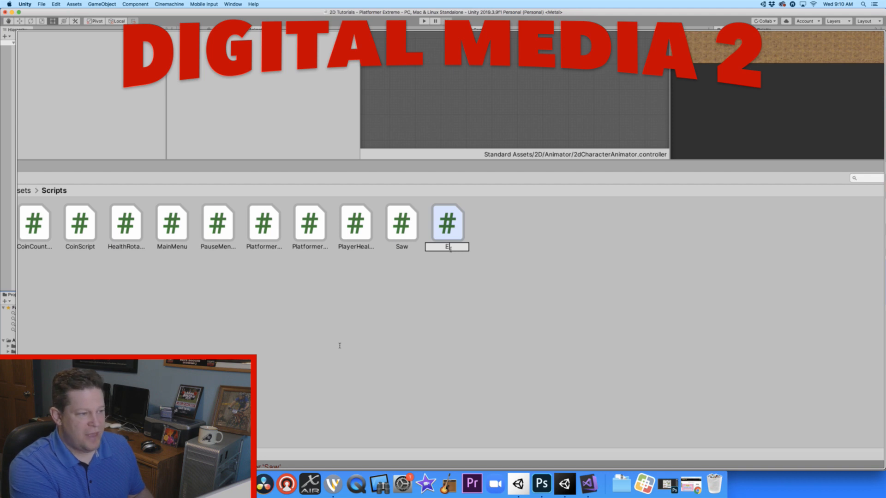
{"action": "type", "text": "Health"}
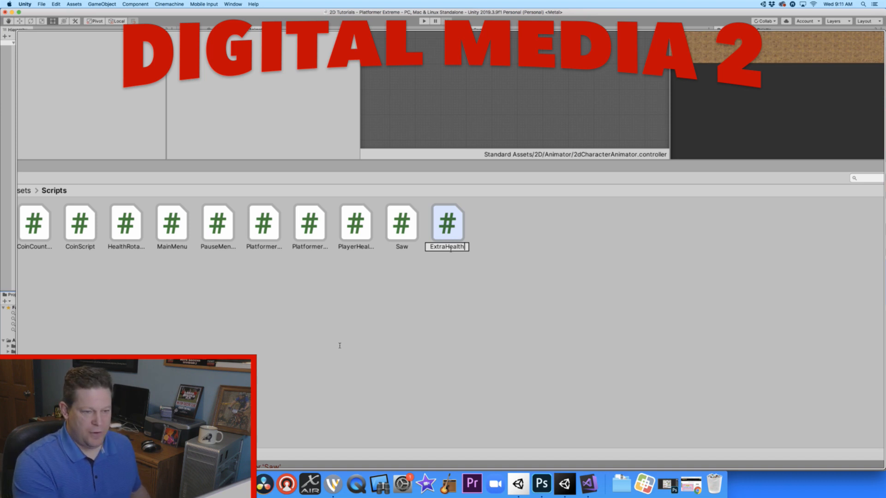
{"action": "key", "text": "Return"}
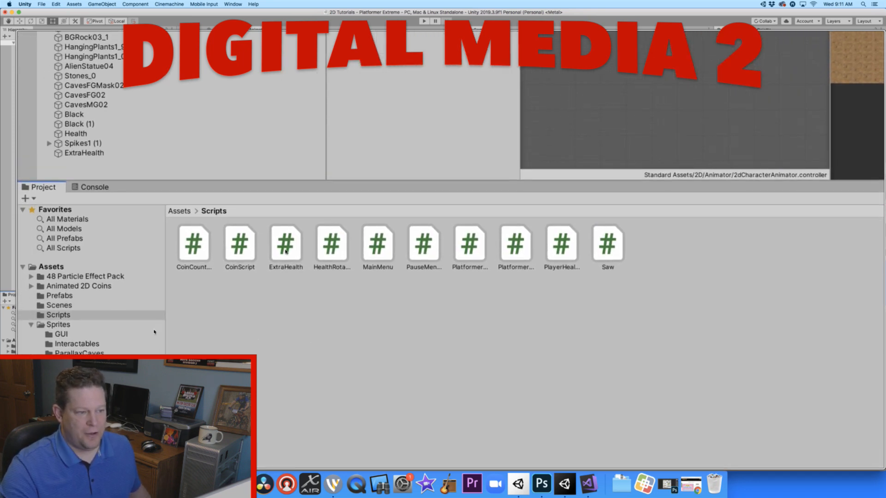
- Open the ExtraHealth script in Visual Studio and rename its class from Saw to ExtraHealth
{"action": "double_click", "coordinate": [286, 251]}
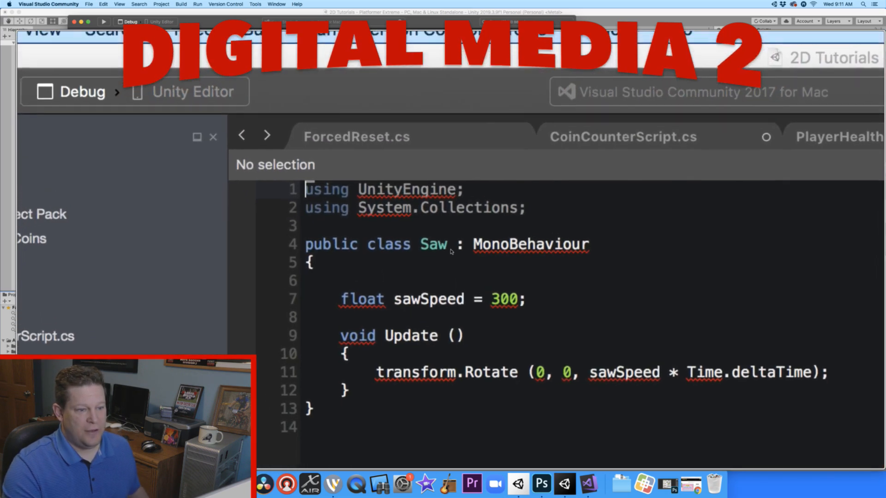
{"action": "left_click", "coordinate": [450, 167]}
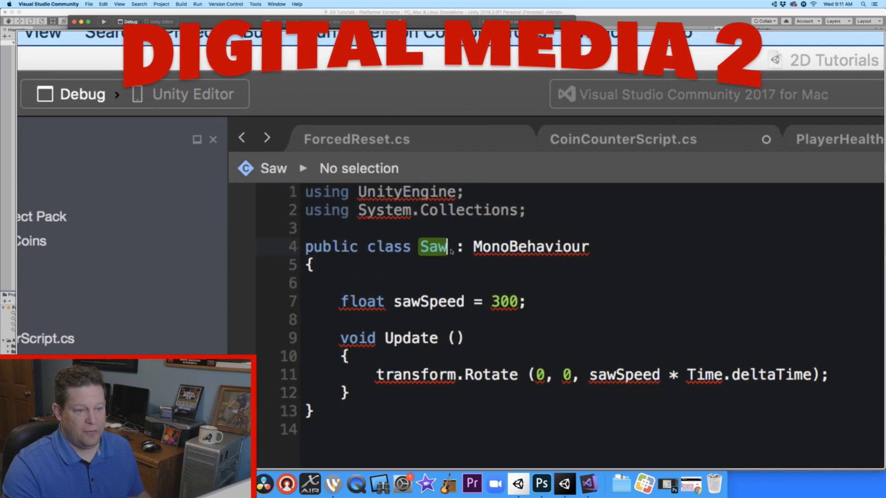
{"action": "key", "text": "BackSpace"}
{"action": "key", "text": "BackSpace"}
{"action": "key", "text": "BackSpace"}
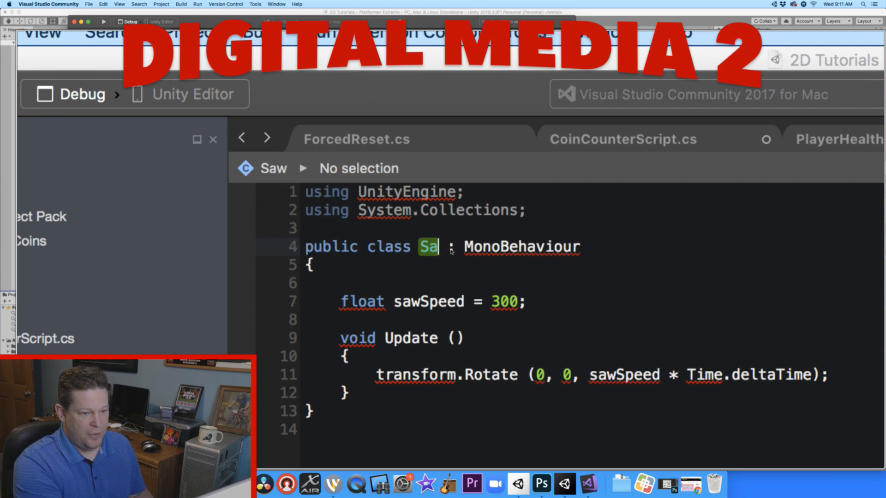
{"action": "type", "text": "ExtraH"}
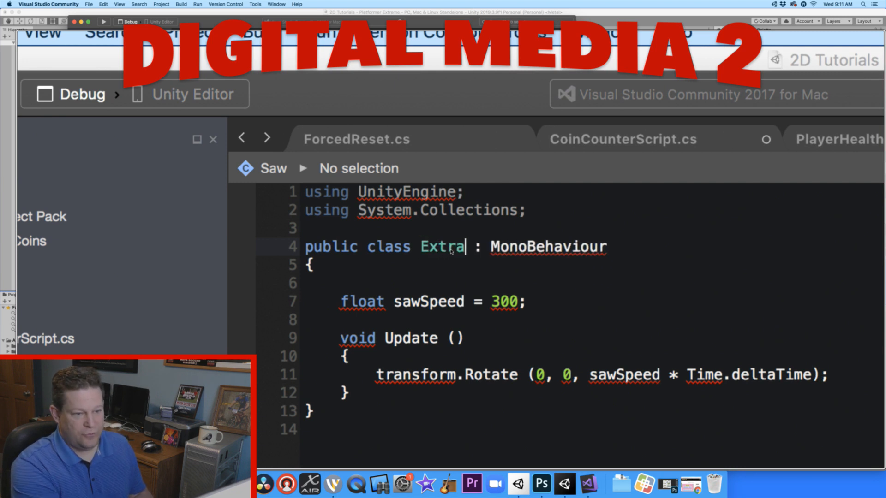
{"action": "type", "text": "ealth"}
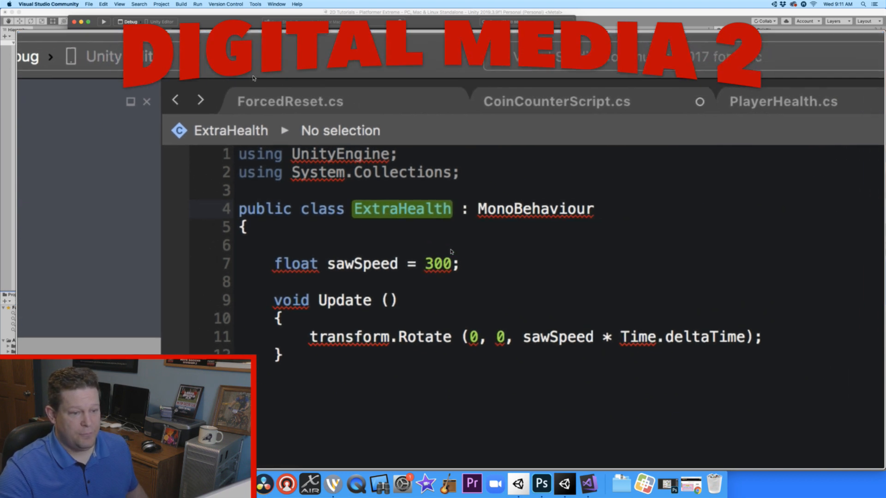
- Declare a float variable named healthSpeed with the value 300 below the sawSpeed declaration
{"action": "left_click", "coordinate": [527, 302]}
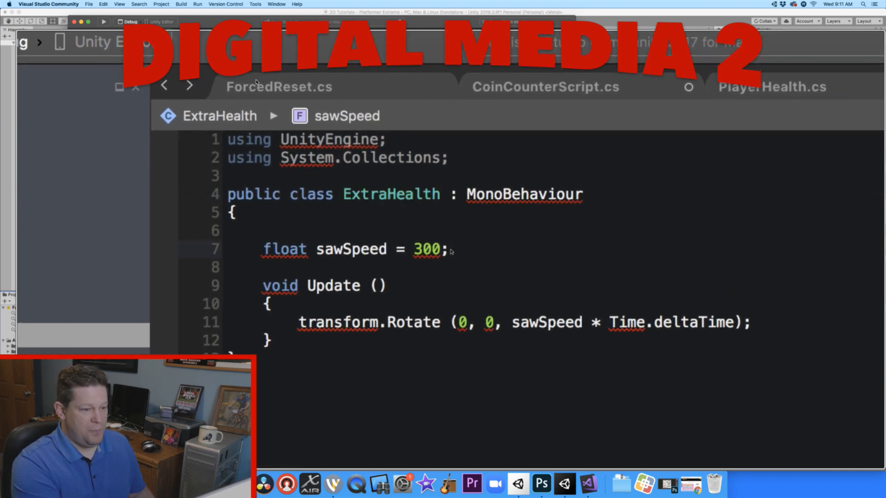
{"action": "key", "text": "Return"}
{"action": "type", "text": "floa"}
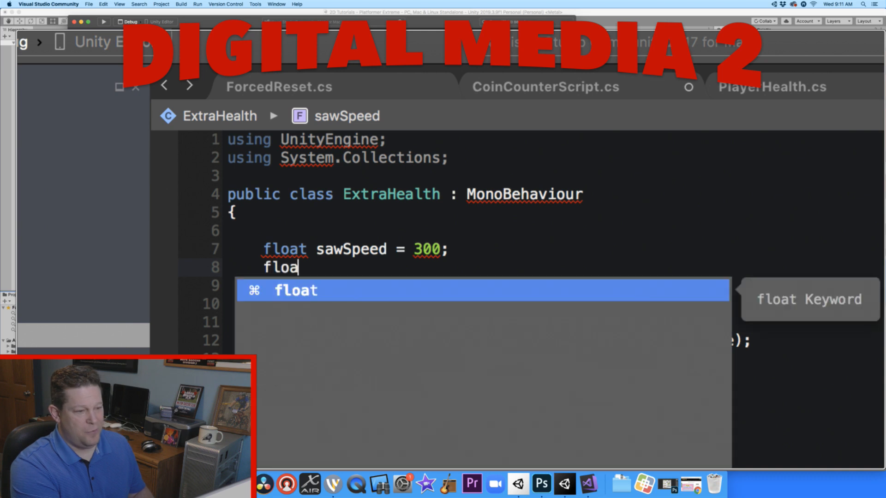
{"action": "type", "text": "t healthß"}
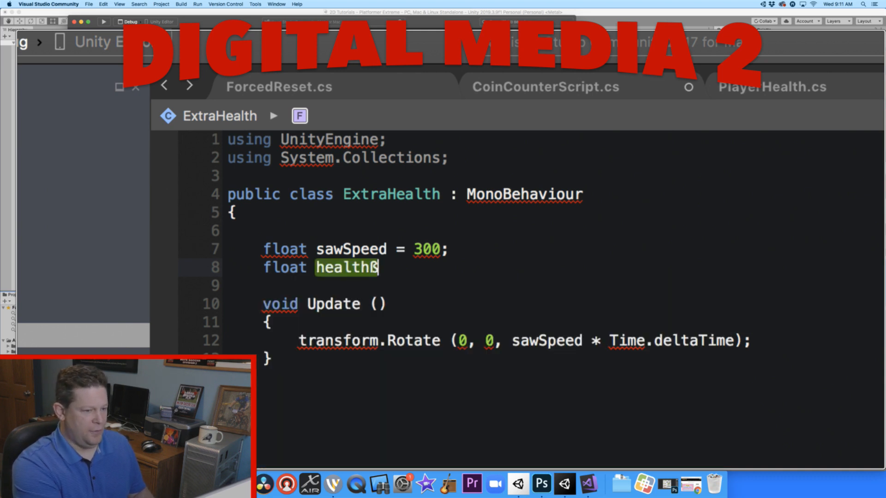
{"action": "key", "text": "BackSpace"}
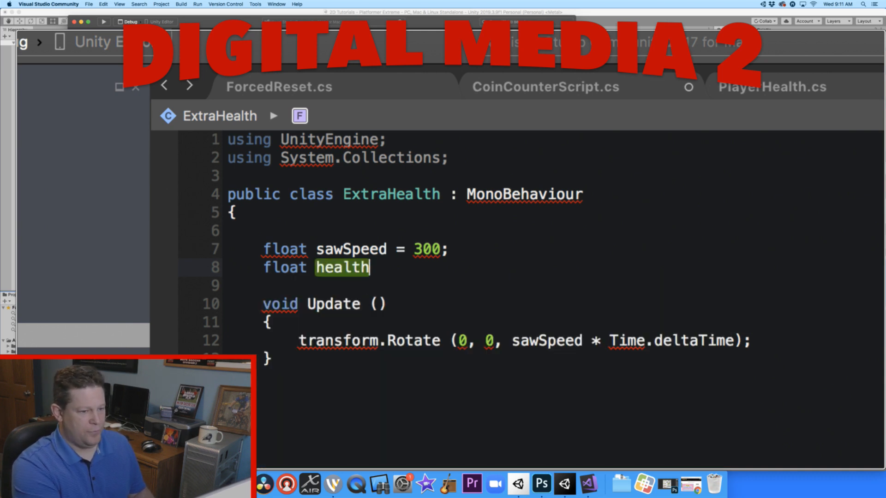
{"action": "type", "text": "Speed = "}
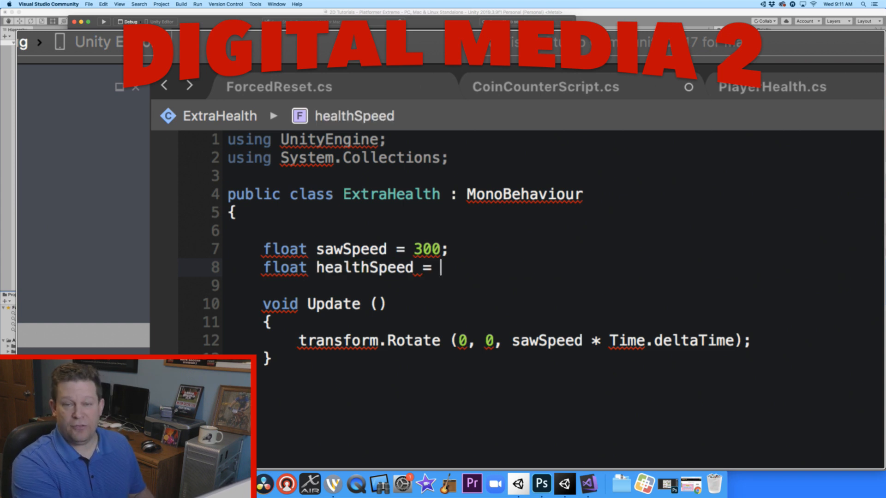
{"action": "type", "text": "300;"}
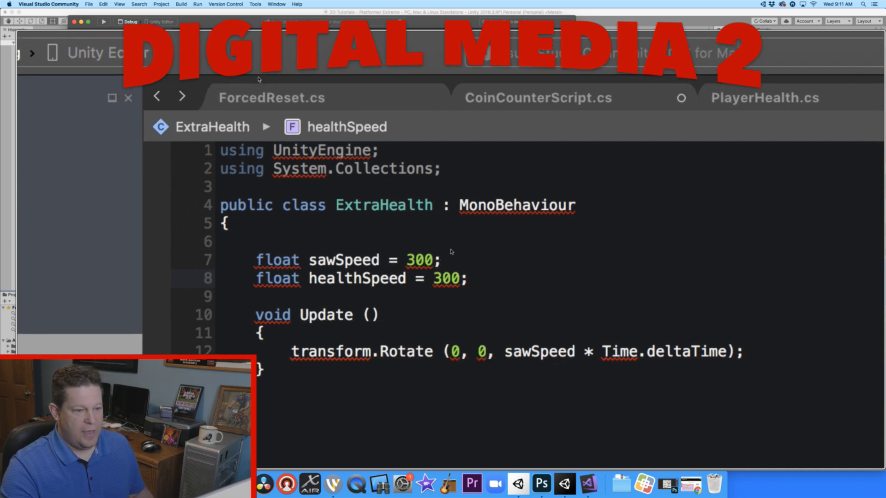
- Delete the sawSpeed declaration from the ExtraHealth class
{"action": "left_click", "coordinate": [451, 250]}
{"action": "left_click_drag", "start_coordinate": [451, 252], "coordinate": [255, 252]}
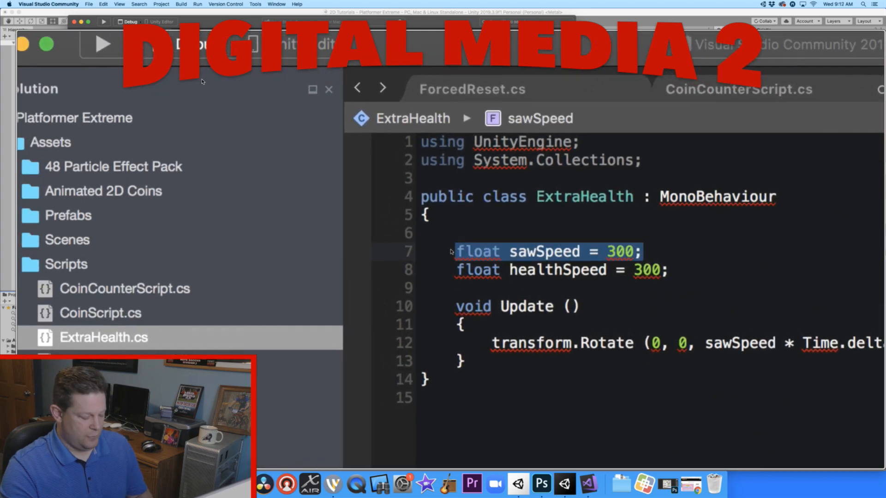
{"action": "key", "text": "BackSpace"}
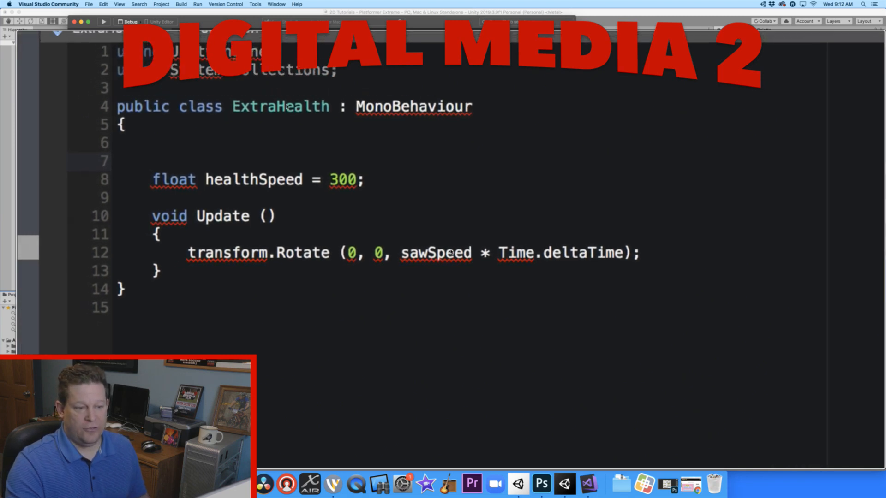
- Move the sawSpeed * Time.deltaTime expression to the second argument of transform.Rotate and set the third argument to 0
{"action": "mouse_move", "coordinate": [451, 251]}
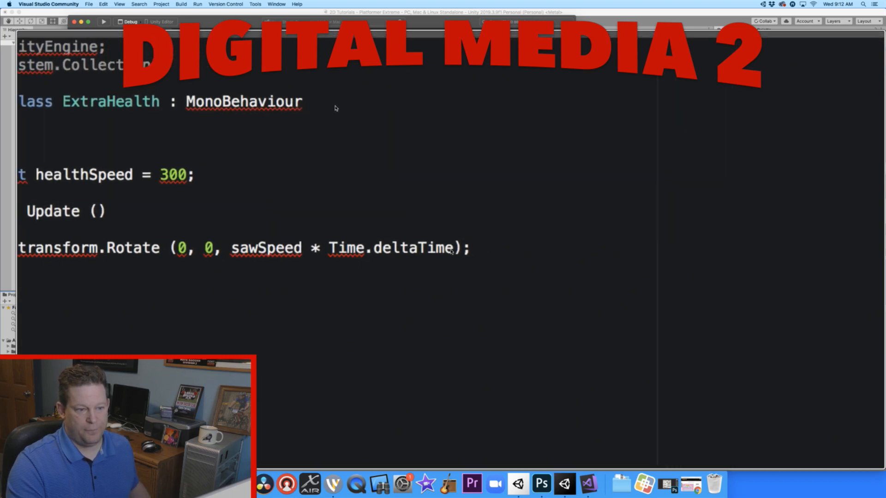
{"action": "left_click_drag", "start_coordinate": [332, 107], "coordinate": [274, 110]}
{"action": "key", "text": "super+c"}
{"action": "key", "text": "BackSpace"}
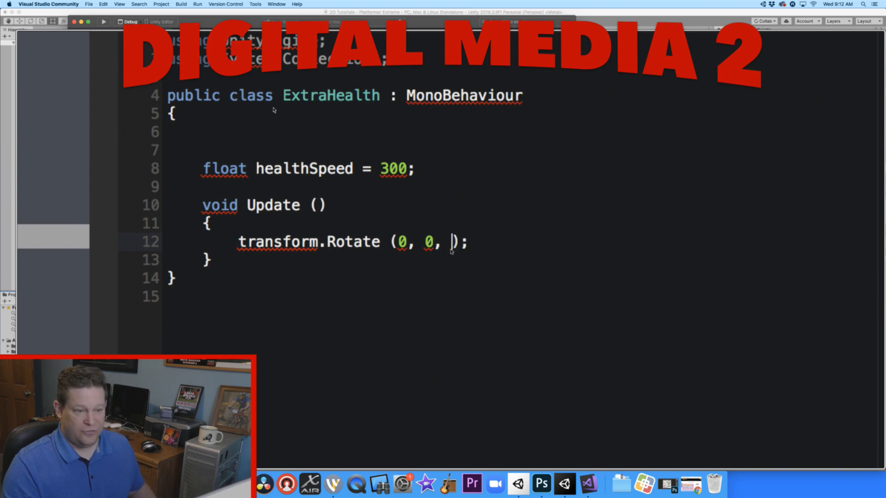
{"action": "type", "text": "0"}
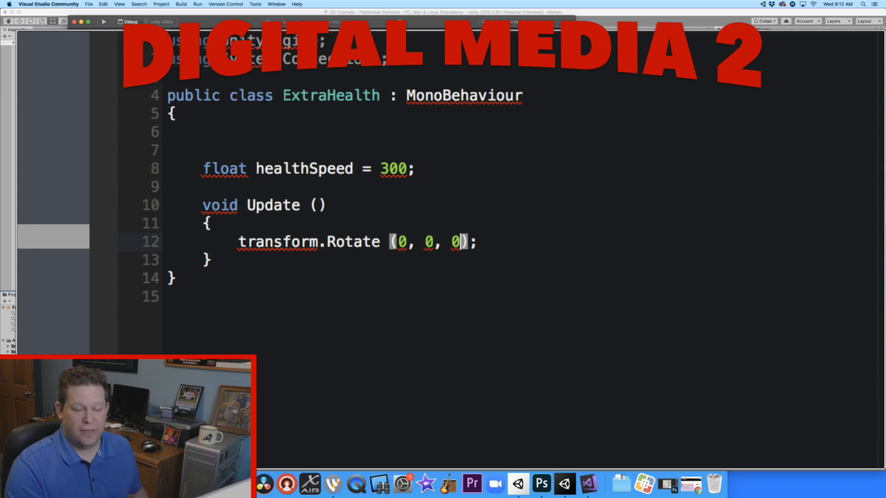
{"action": "key", "text": "Left"}
{"action": "key", "text": "Left"}
{"action": "key", "text": "Left"}
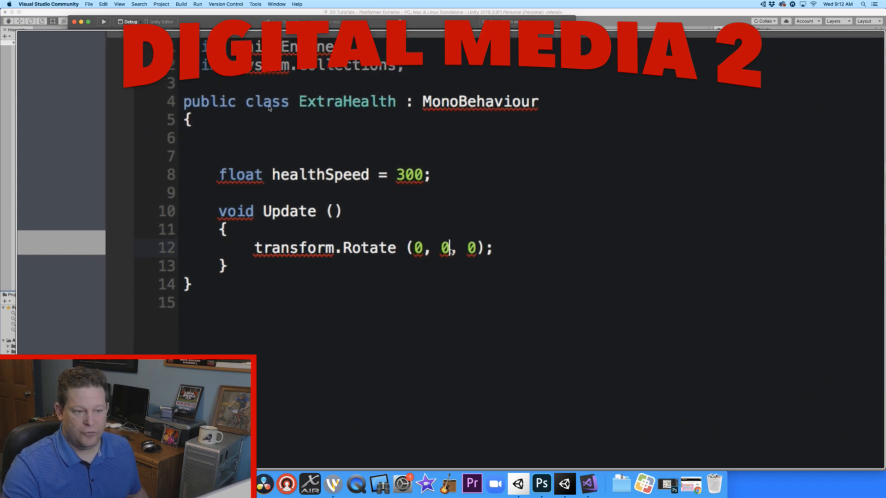
{"action": "key", "text": "BackSpace"}
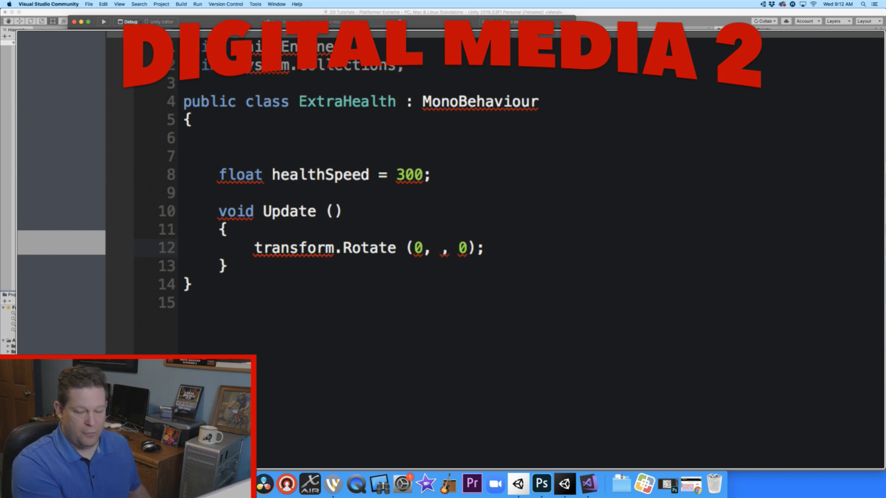
{"action": "key", "text": "super+v"}
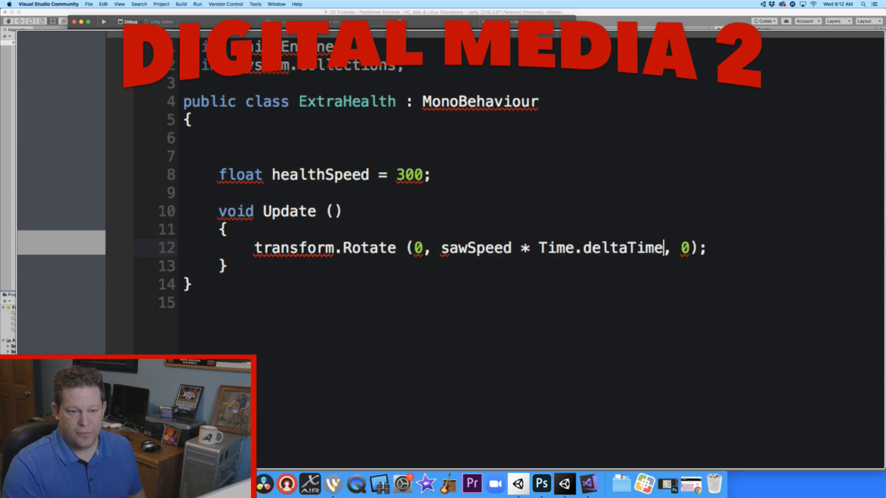
- Replace sawSpeed with healthSpeed in the transform.Rotate call
{"action": "left_click", "coordinate": [450, 249]}
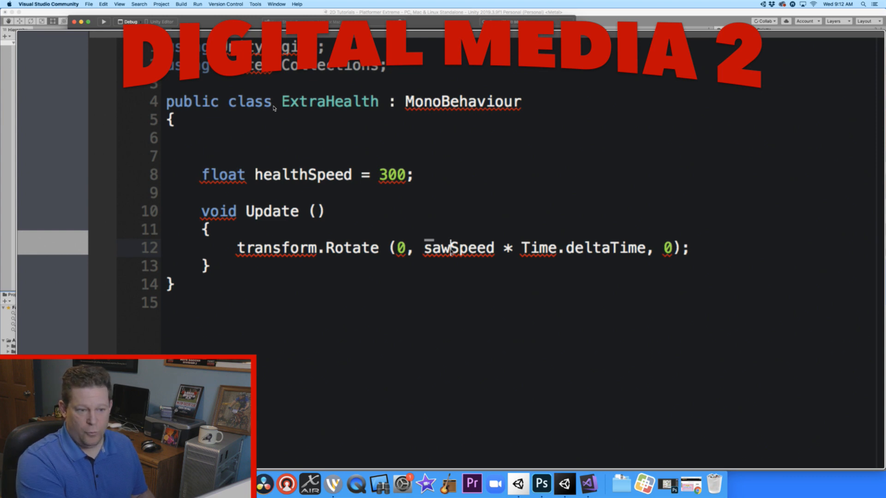
{"action": "key", "text": "BackSpace"}
{"action": "key", "text": "BackSpace"}
{"action": "key", "text": "BackSpace"}
{"action": "type", "text": "health"}
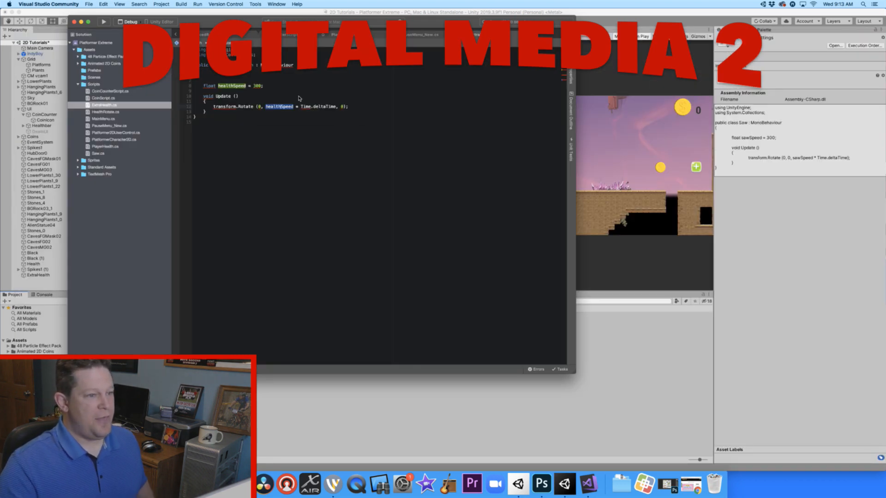
- Switch to Unity and attach the ExtraHealth script to the ExtraHealth object
{"action": "left_click", "coordinate": [619, 15]}
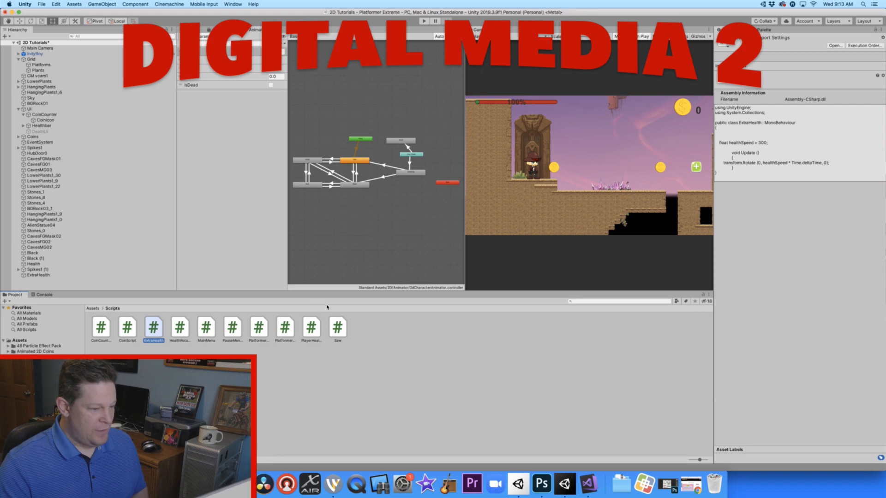
{"action": "left_click", "coordinate": [47, 275]}
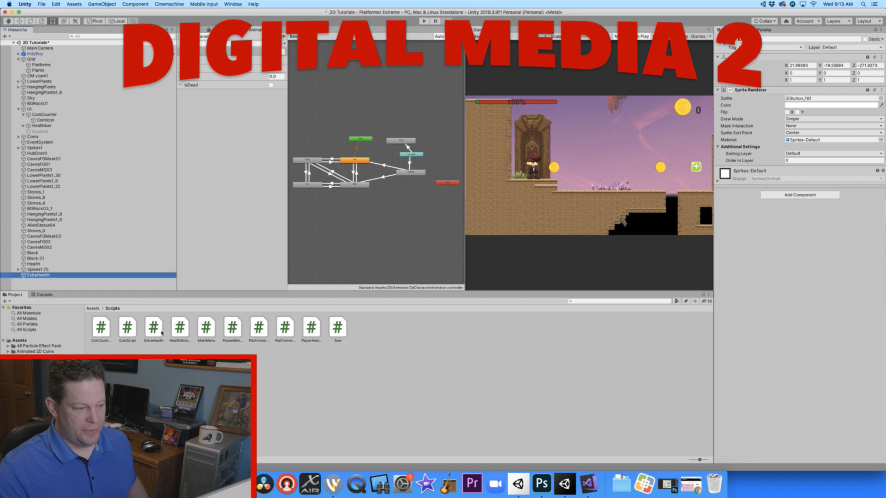
{"action": "mouse_move", "coordinate": [156, 331]}
{"action": "left_mouse_down"}
{"action": "mouse_move", "coordinate": [287, 306]}
{"action": "mouse_move", "coordinate": [738, 184]}
{"action": "mouse_move", "coordinate": [750, 170]}
{"action": "left_mouse_up"}
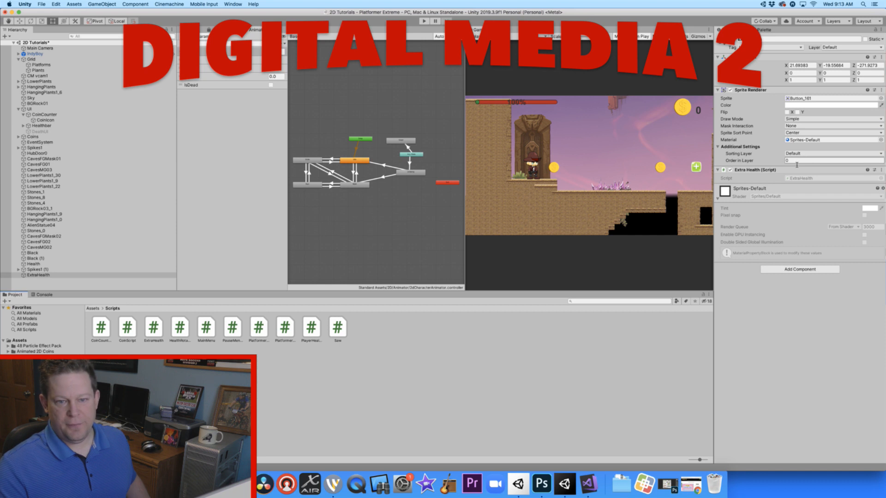
- Set ExtraHealth's Order in Layer to 1 and reset its position to 0, 0, 0
{"action": "type", "text": "1"}
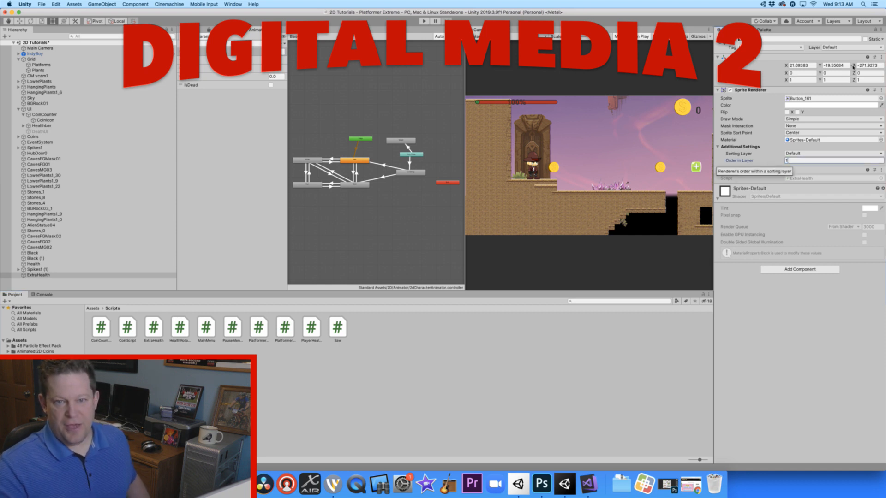
{"action": "left_click_drag", "start_coordinate": [808, 13], "coordinate": [765, 13]}
{"action": "scroll", "coordinate": [849, 67], "scroll_direction": "up", "scroll_amount": 10, "text": "ctrl"}
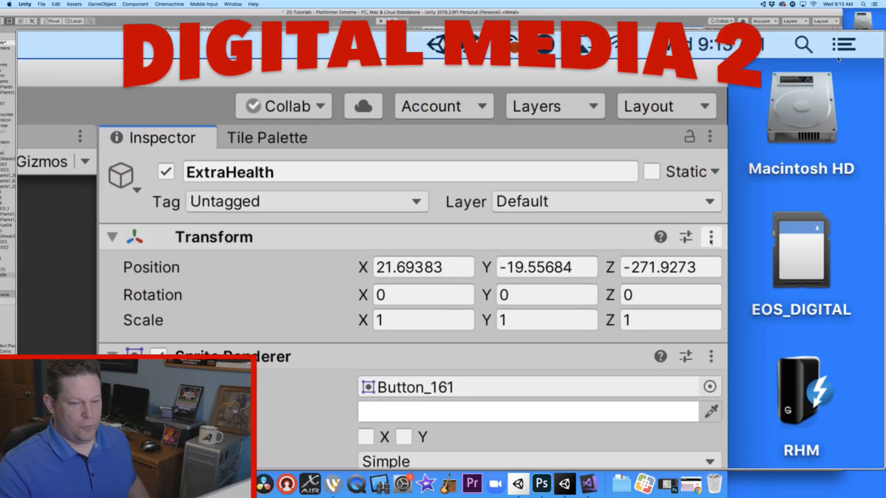
{"action": "left_click", "coordinate": [710, 238]}
{"action": "left_click", "coordinate": [716, 249]}
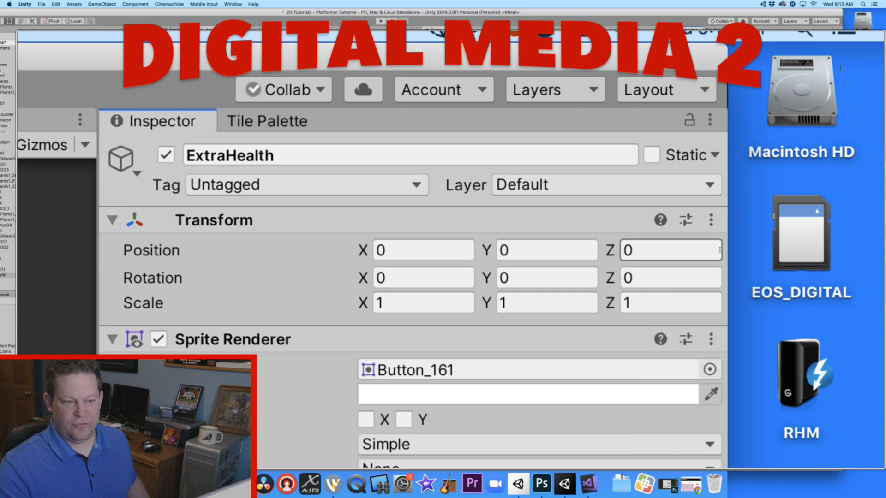
{"action": "scroll", "coordinate": [839, 68], "scroll_direction": "down", "scroll_amount": 10, "text": "ctrl"}
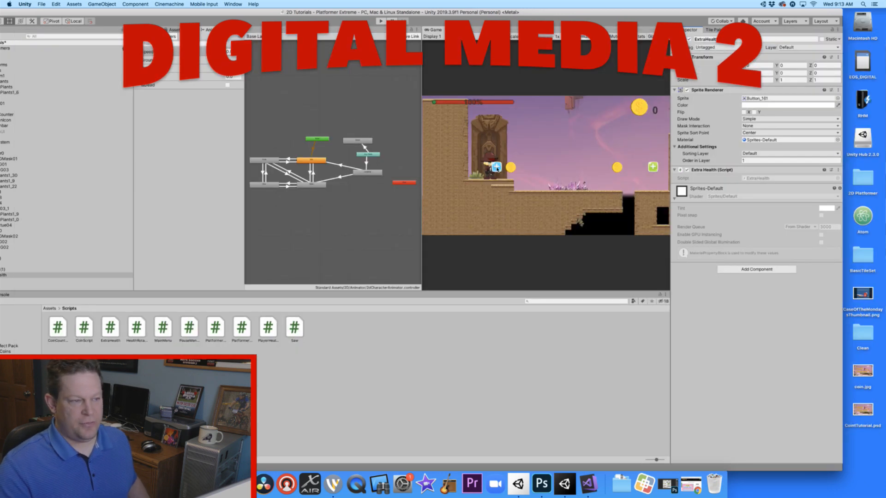
{"action": "left_click_drag", "start_coordinate": [535, 8], "coordinate": [579, 8]}
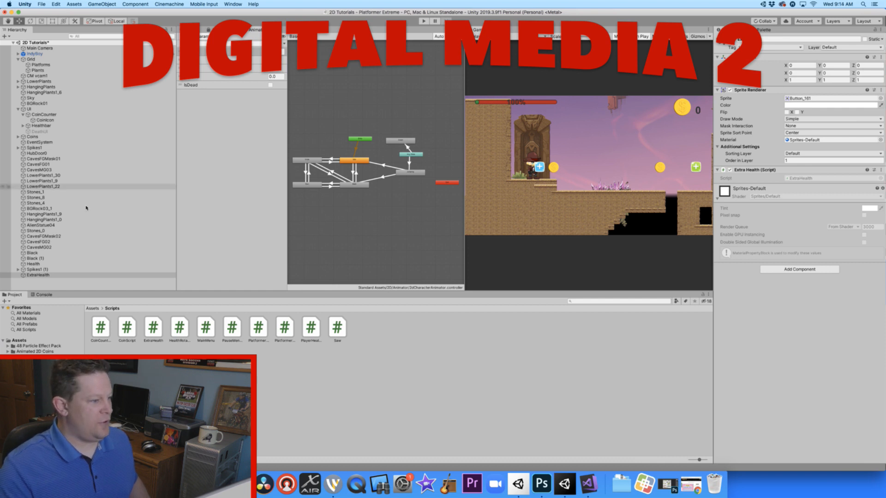
- Move ExtraHealth in the Scene view along X to about 5.69, just past the first coin
{"action": "left_click", "coordinate": [86, 275]}
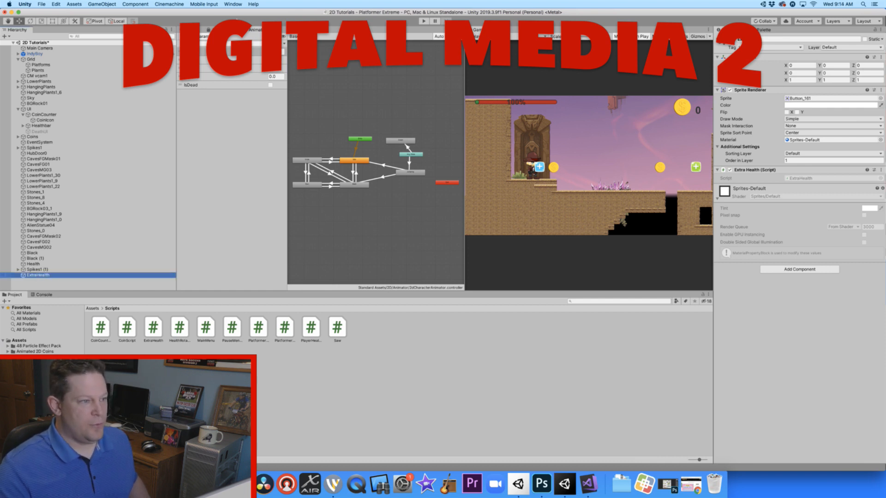
{"action": "left_click", "coordinate": [190, 30]}
{"action": "middle_click_drag", "start_coordinate": [213, 79], "coordinate": [253, 177]}
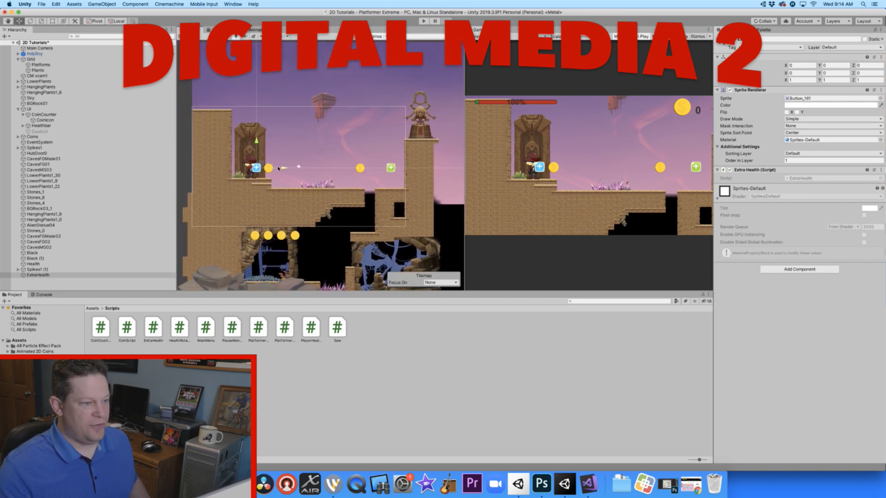
{"action": "left_click_drag", "start_coordinate": [283, 169], "coordinate": [311, 167]}
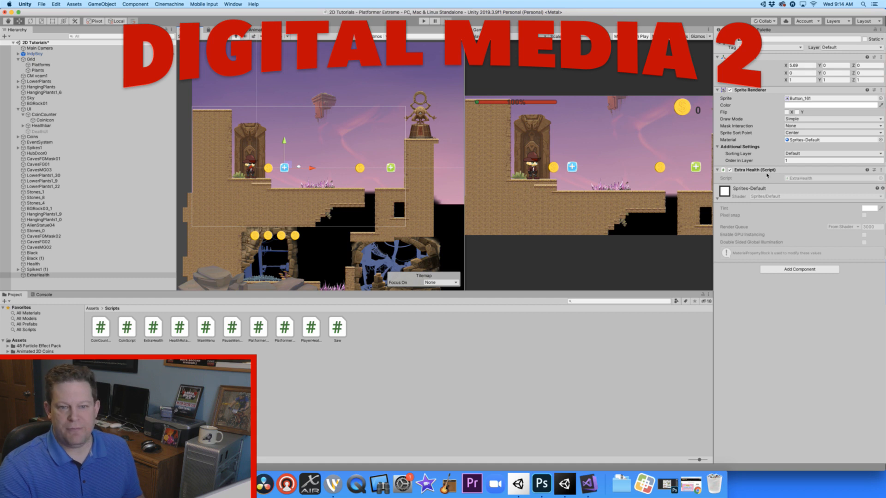
- Play-test the level by running and jumping the character around the ExtraHealth pickup, and stop the game
{"action": "left_click", "coordinate": [424, 21]}
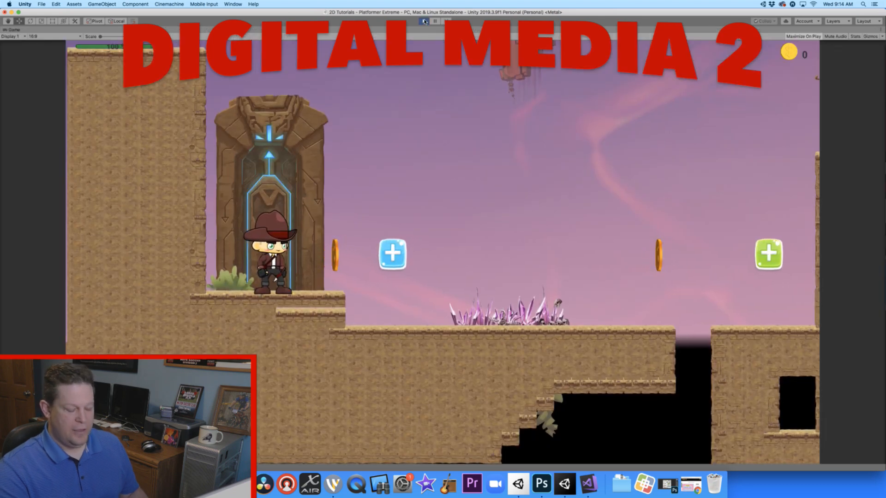
{"action": "key", "text": "Right"}
{"action": "key", "text": "Left"}
{"action": "key", "text": "space"}
{"action": "key", "text": "space"}
{"action": "key", "text": "Left"}
{"action": "key", "text": "Right"}
{"action": "key", "text": "space"}
{"action": "key", "text": "Right"}
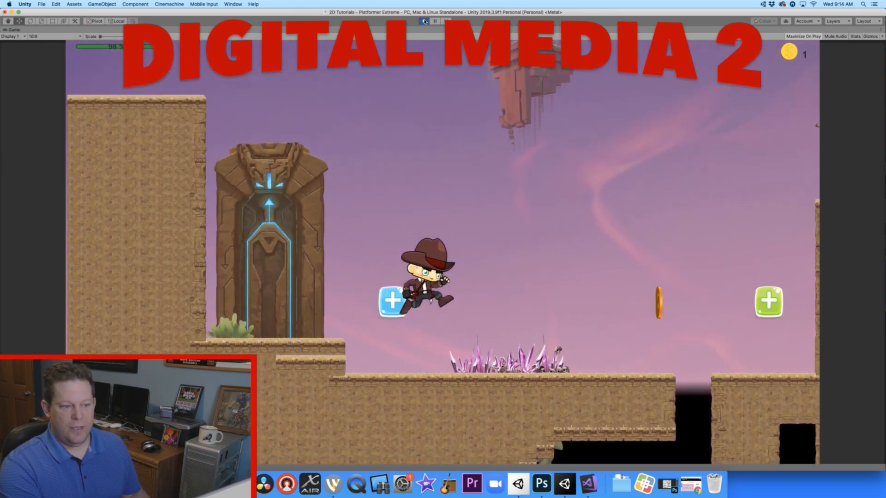
{"action": "key", "text": "Left"}
{"action": "key", "text": "space"}
{"action": "key", "text": "Right"}
{"action": "key", "text": "Left"}
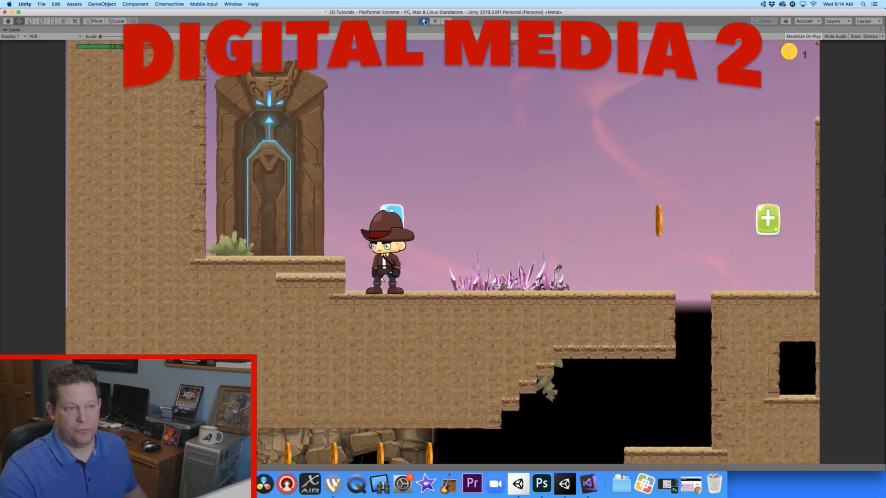
{"action": "left_click", "coordinate": [425, 21]}
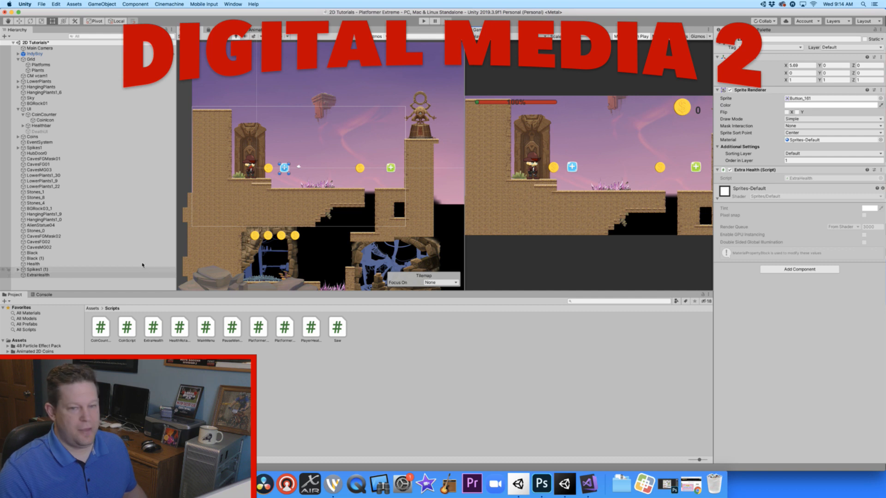
- Add a Box Collider 2D component to ExtraHealth and make it a trigger
{"action": "left_click", "coordinate": [798, 269]}
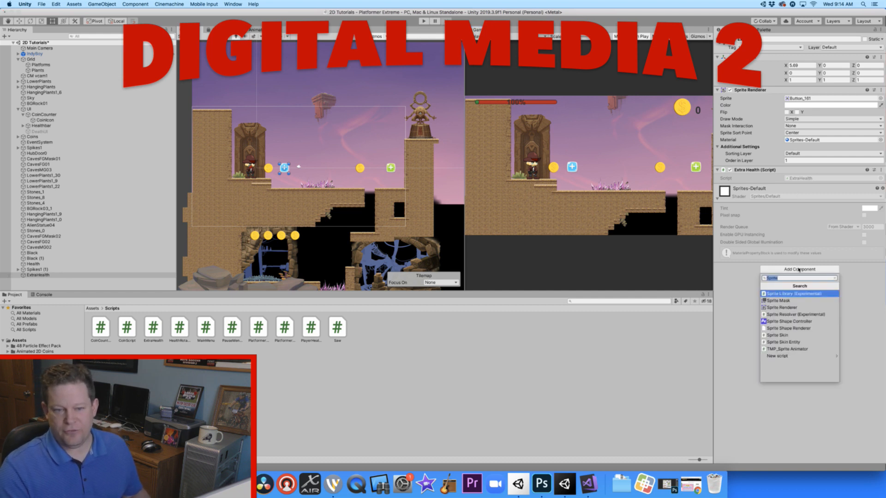
{"action": "type", "text": "box"}
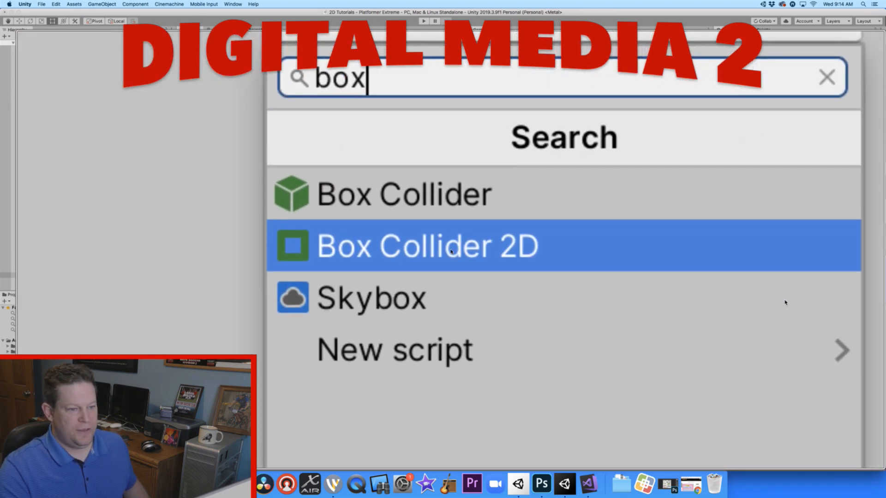
{"action": "left_click", "coordinate": [451, 251]}
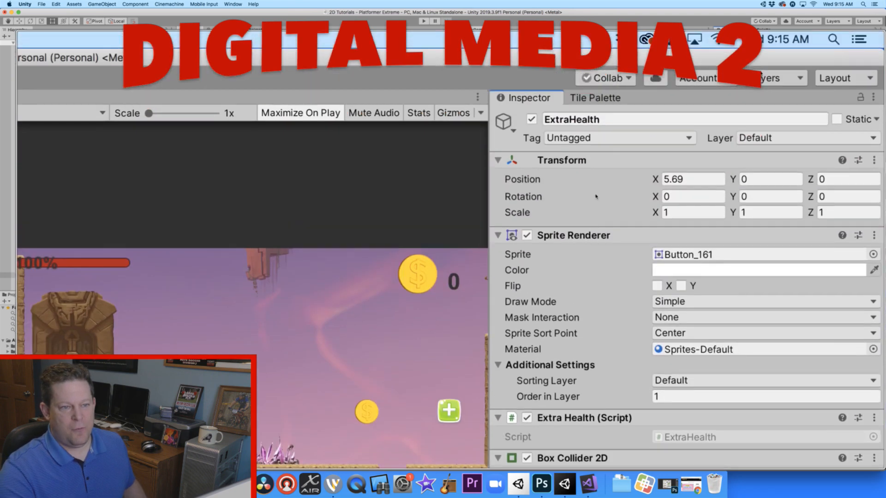
- Create a new tag named Health2 in the project's tag list
{"action": "left_click", "coordinate": [593, 140]}
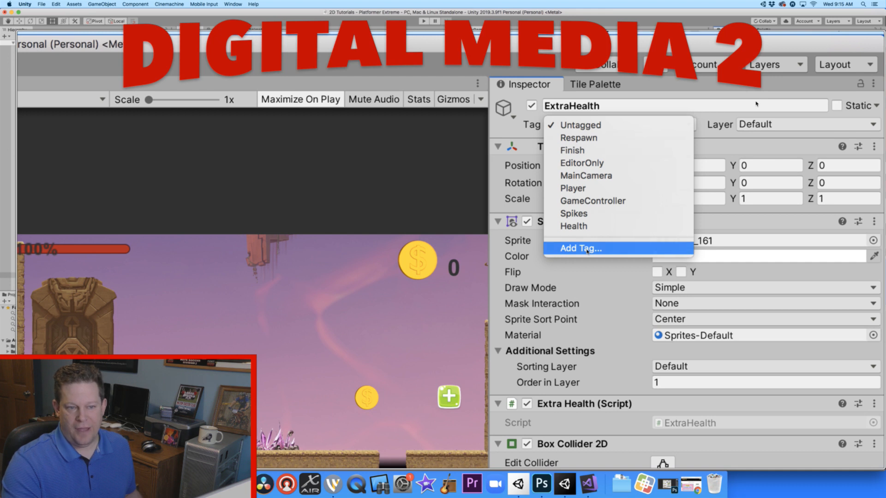
{"action": "left_click", "coordinate": [587, 249]}
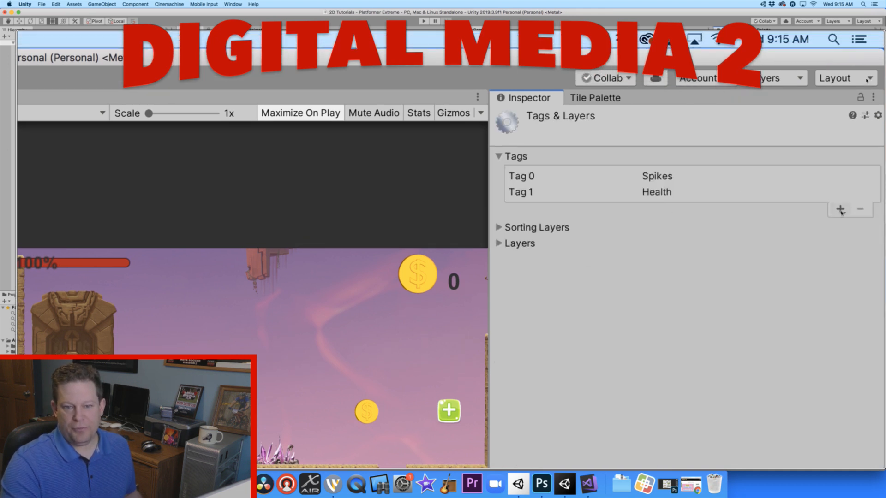
{"action": "left_click", "coordinate": [841, 210]}
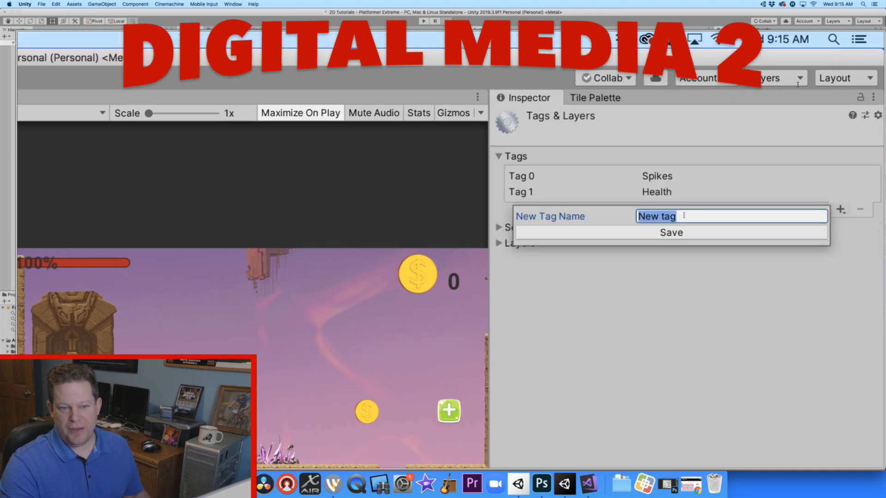
{"action": "type", "text": "Hea"}
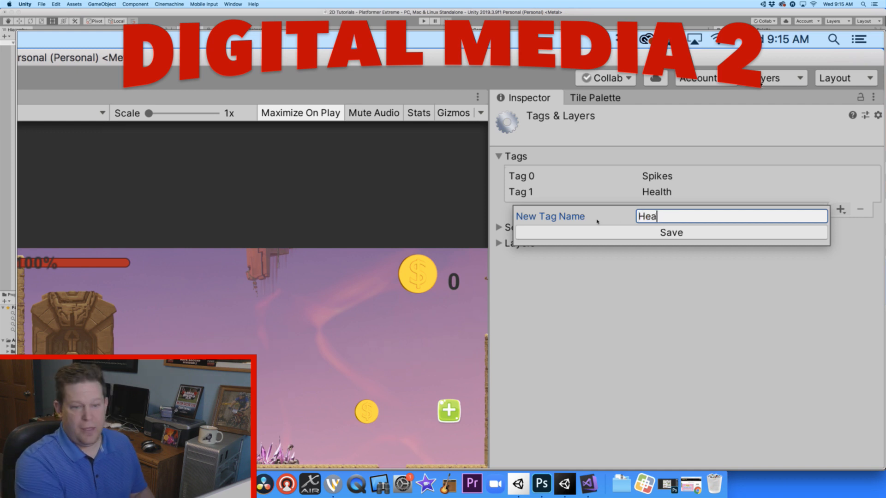
{"action": "type", "text": "lth2"}
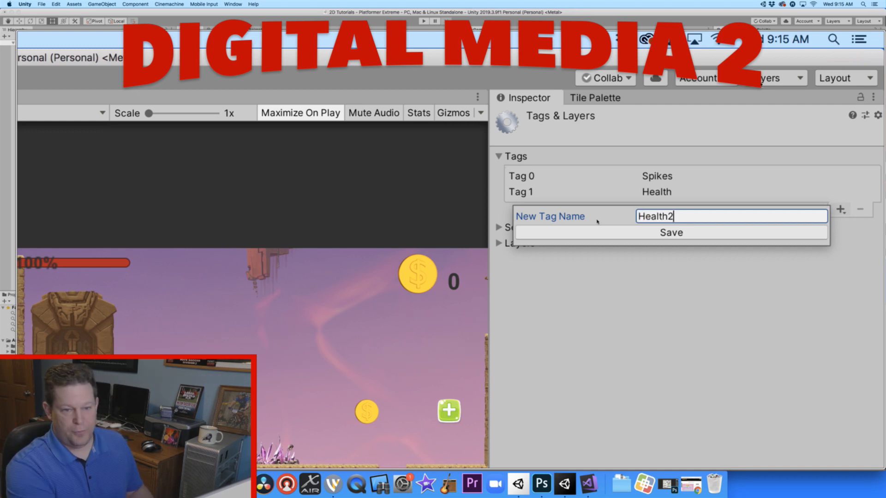
{"action": "left_click", "coordinate": [639, 234]}
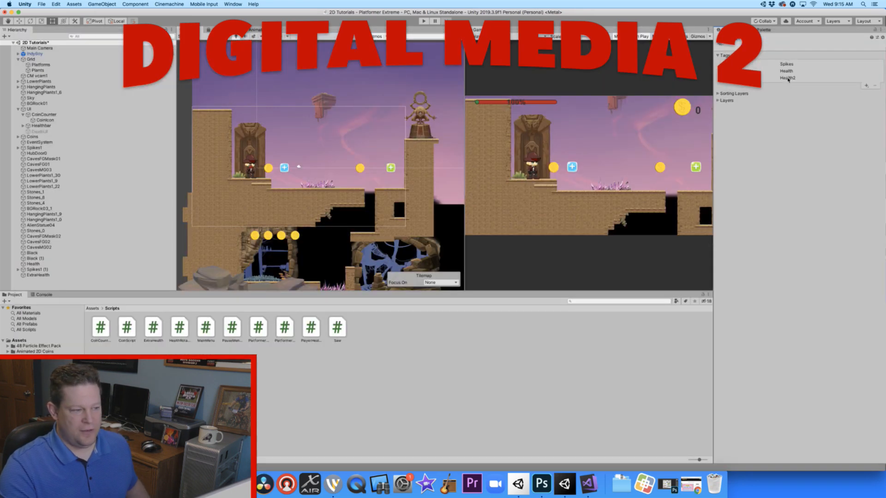
- Assign the Health tag to the ExtraHealth object
{"action": "left_click", "coordinate": [40, 275]}
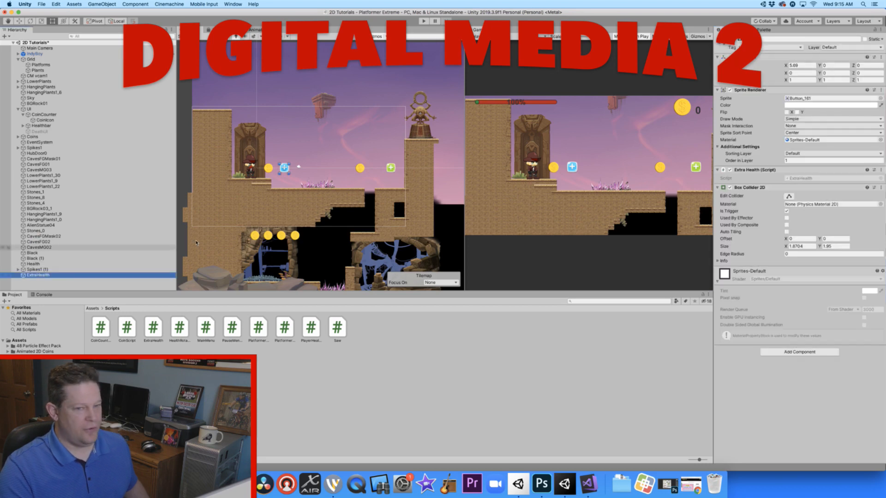
{"action": "left_click", "coordinate": [779, 47]}
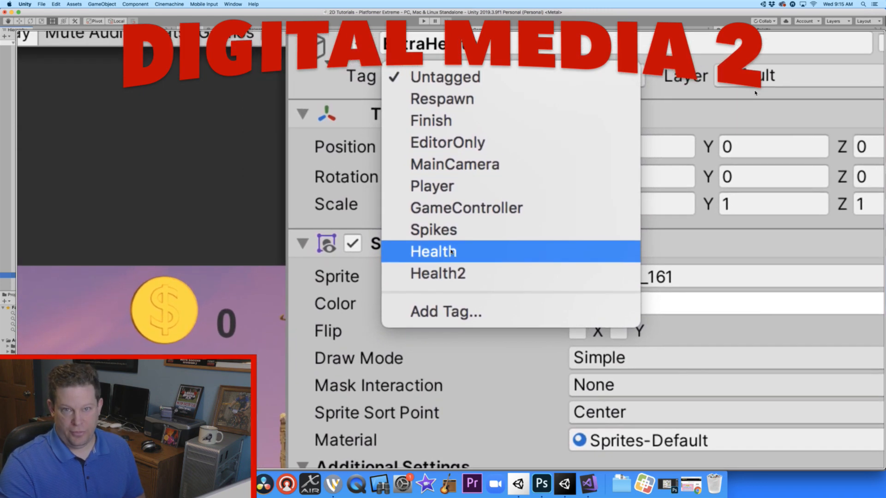
{"action": "left_click", "coordinate": [452, 252]}
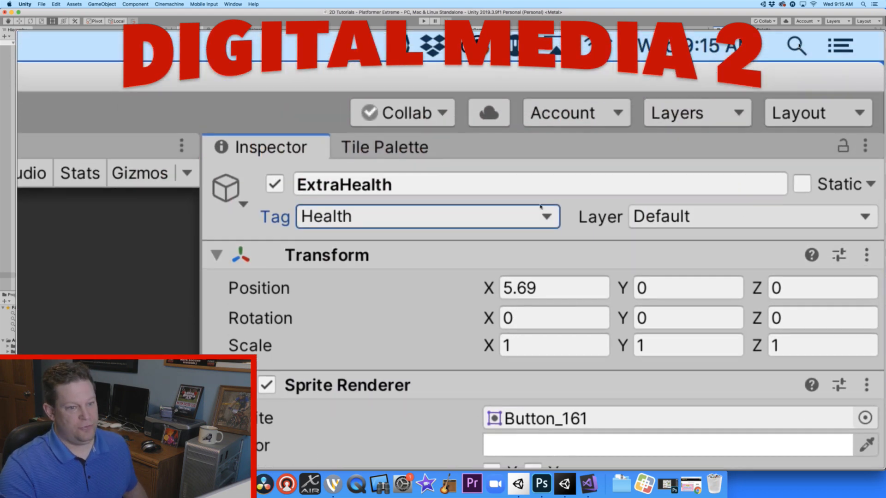
- Remove the Health2 tag from the project's tag list
{"action": "left_click", "coordinate": [540, 207]}
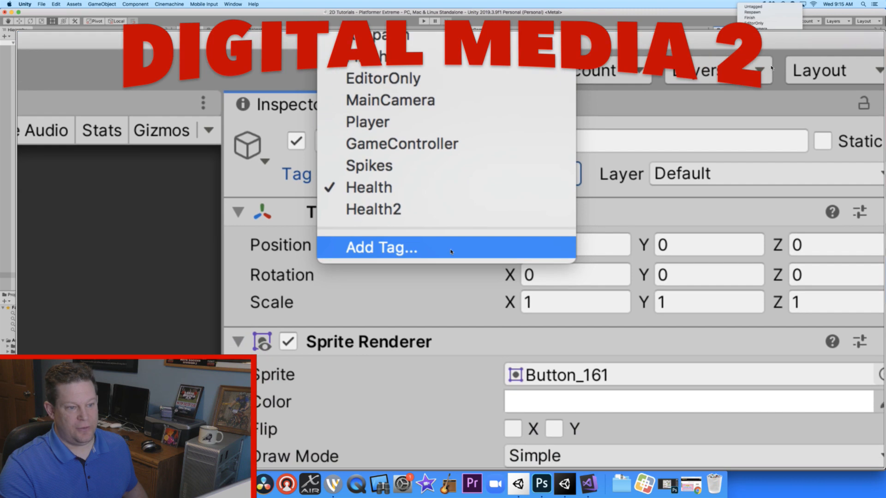
{"action": "left_click", "coordinate": [359, 289]}
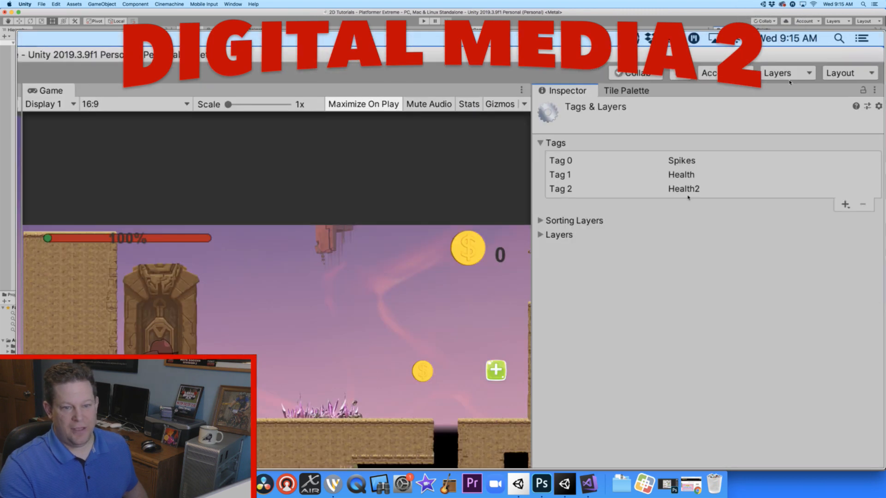
{"action": "left_click", "coordinate": [688, 190]}
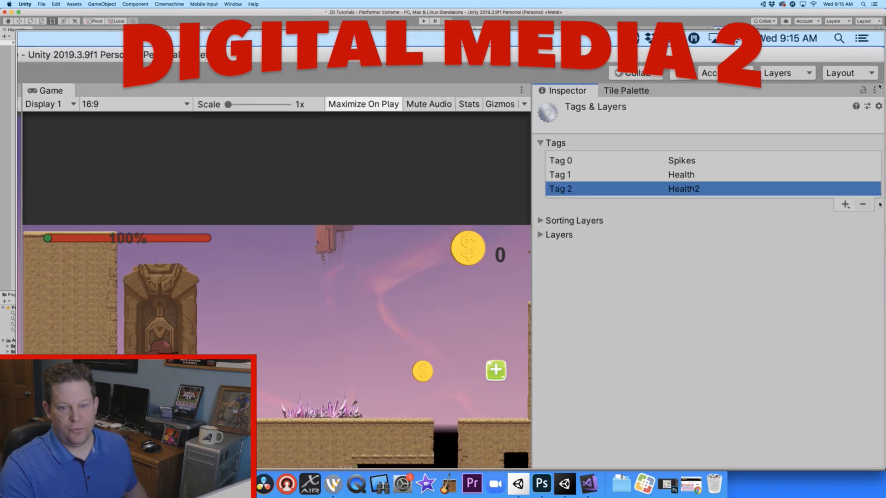
{"action": "left_click", "coordinate": [863, 205]}
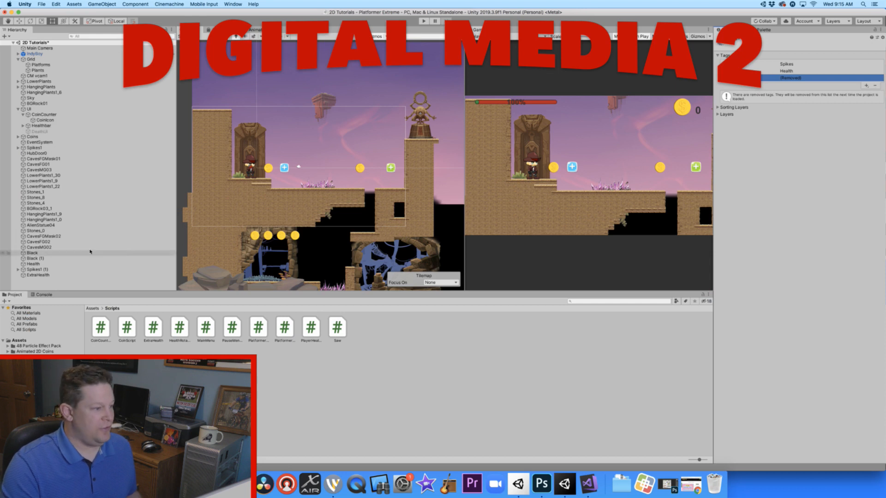
- Open the PlayerHealth script in Visual Studio, close its window and quit the editor, saving CoinCounterScript.cs
{"action": "left_click", "coordinate": [41, 275]}
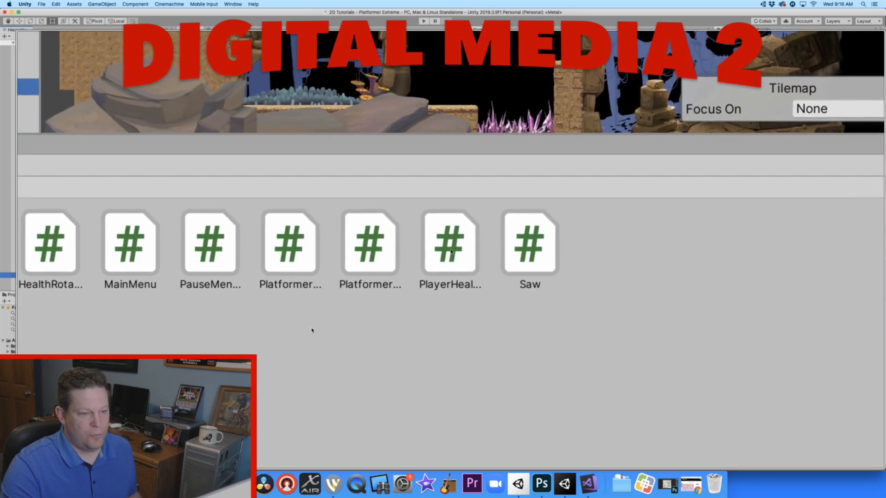
{"action": "left_click", "coordinate": [451, 251]}
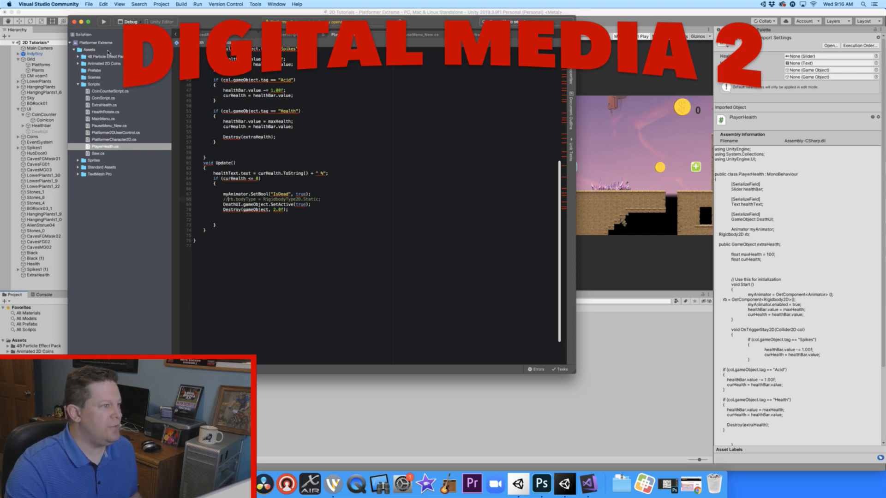
{"action": "left_click", "coordinate": [74, 22]}
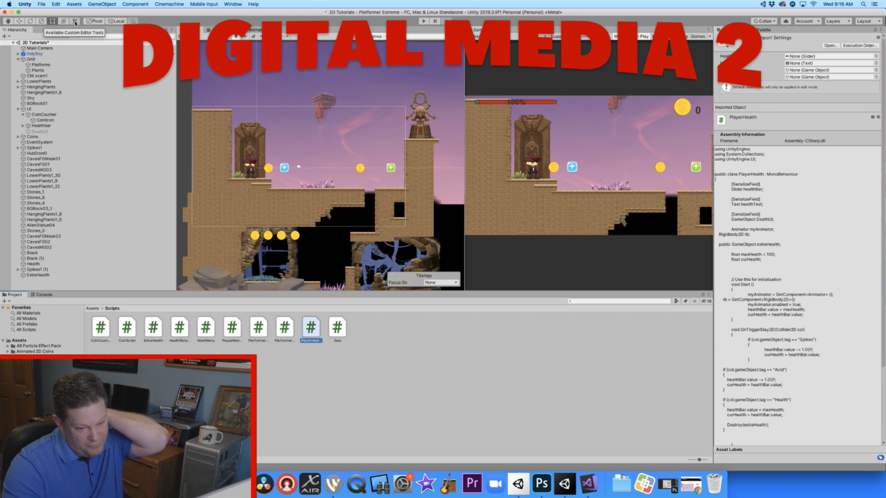
{"action": "right_click", "coordinate": [589, 483]}
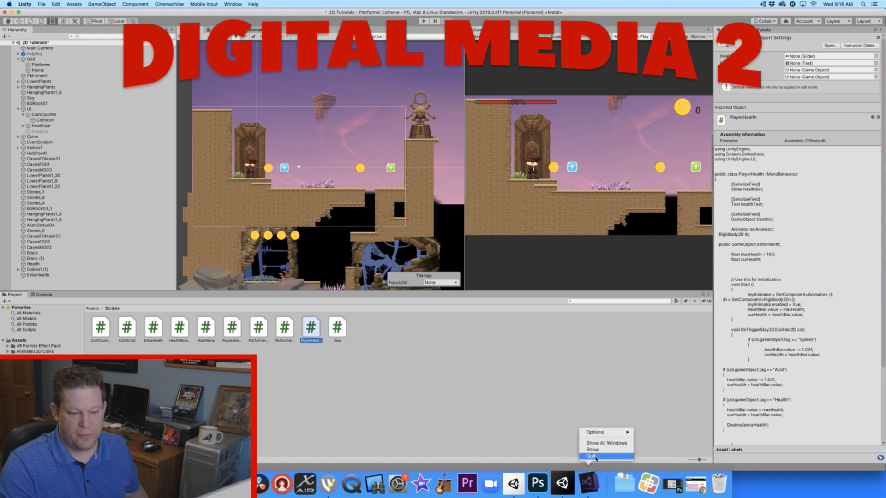
{"action": "left_click", "coordinate": [595, 457]}
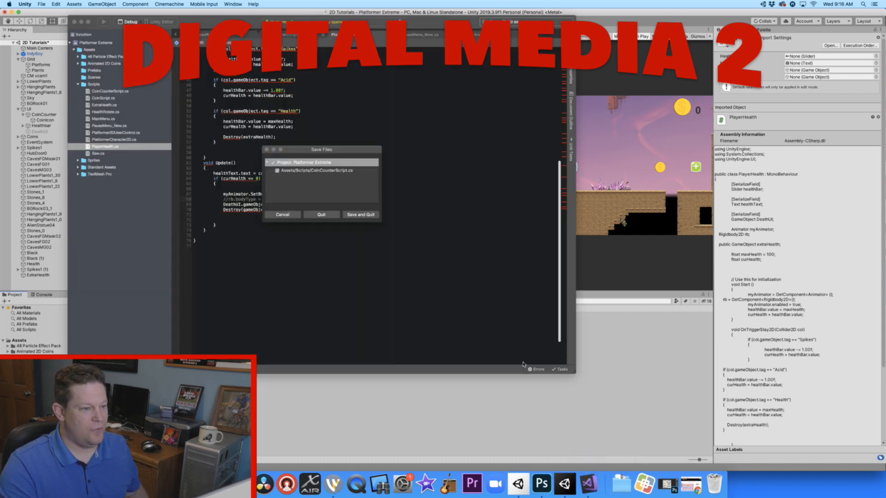
{"action": "left_click", "coordinate": [357, 216]}
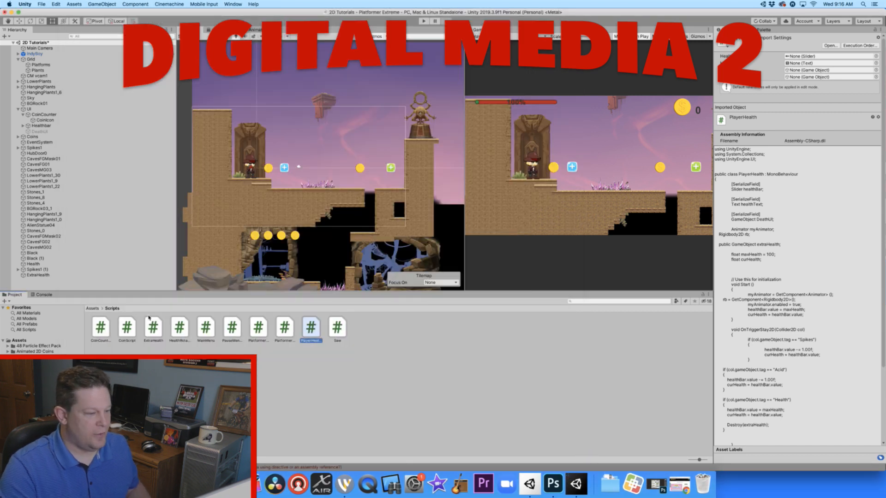
- Reopen the PlayerHealth script in Visual Studio and dismiss the update offer
{"action": "double_click", "coordinate": [310, 329]}
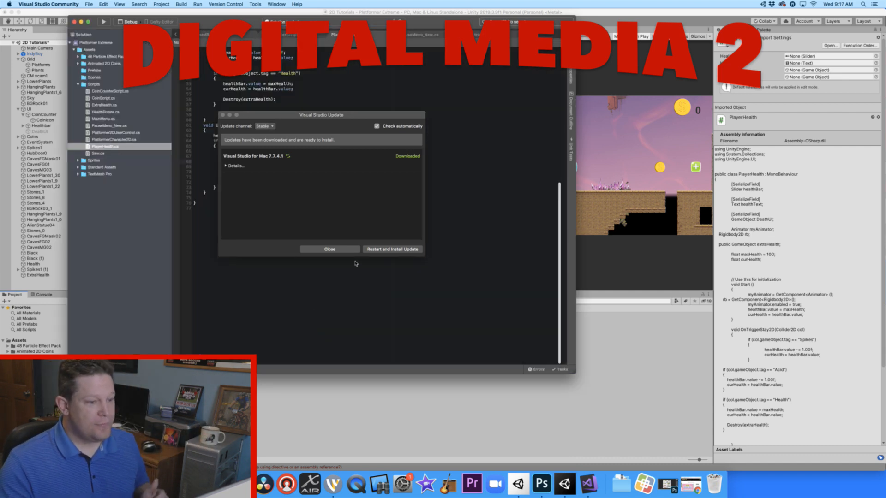
{"action": "left_click", "coordinate": [330, 249]}
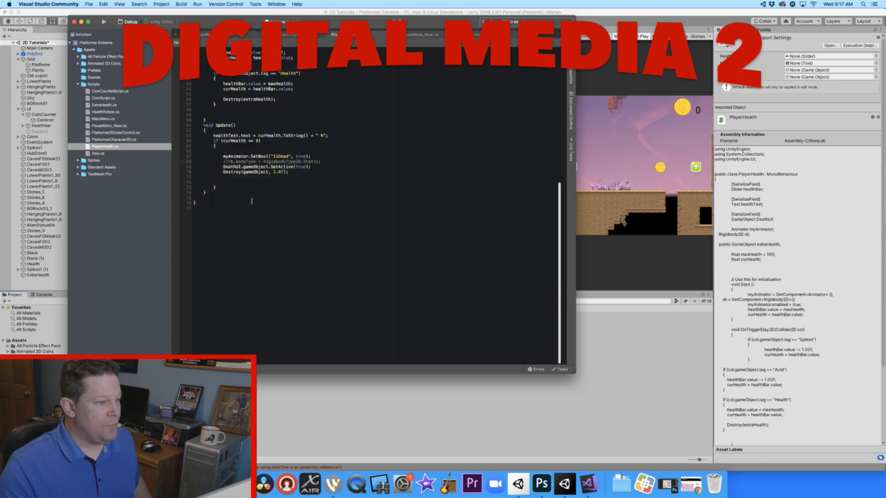
- Duplicate the "Spikes" if block in OnTriggerStay2D, pasting the copy on new lines between the "Spikes" and "Acid" blocks
{"action": "scroll", "coordinate": [231, 110], "scroll_direction": "up", "scroll_amount": 5}
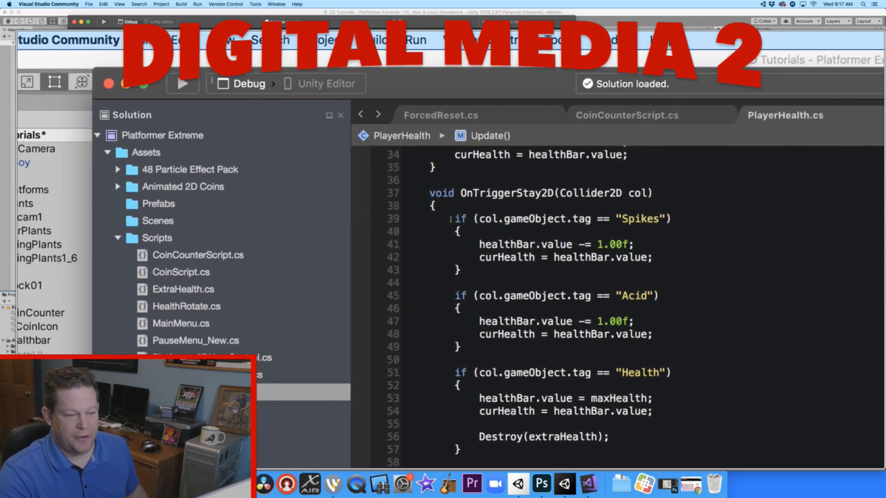
{"action": "mouse_move", "coordinate": [451, 219]}
{"action": "left_mouse_down"}
{"action": "mouse_move", "coordinate": [671, 219]}
{"action": "mouse_move", "coordinate": [573, 244]}
{"action": "left_mouse_up"}
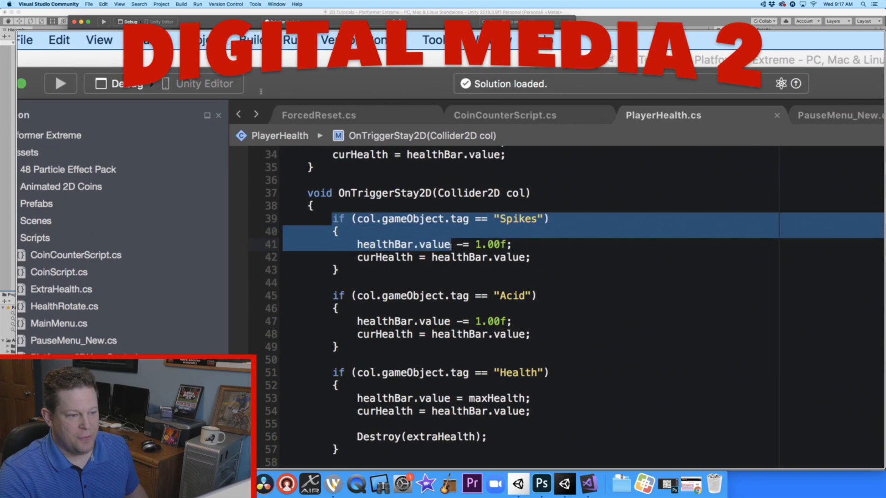
{"action": "left_click_drag", "start_coordinate": [451, 244], "coordinate": [455, 274]}
{"action": "key", "text": "super+c"}
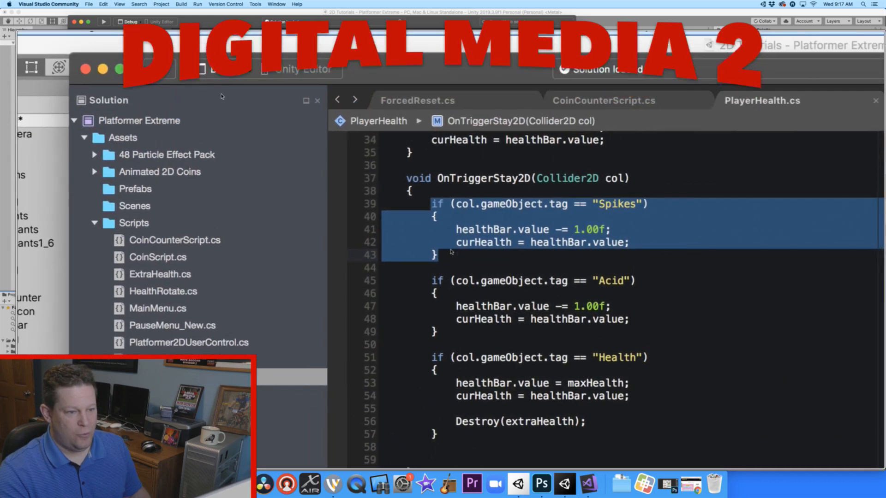
{"action": "left_click", "coordinate": [451, 251]}
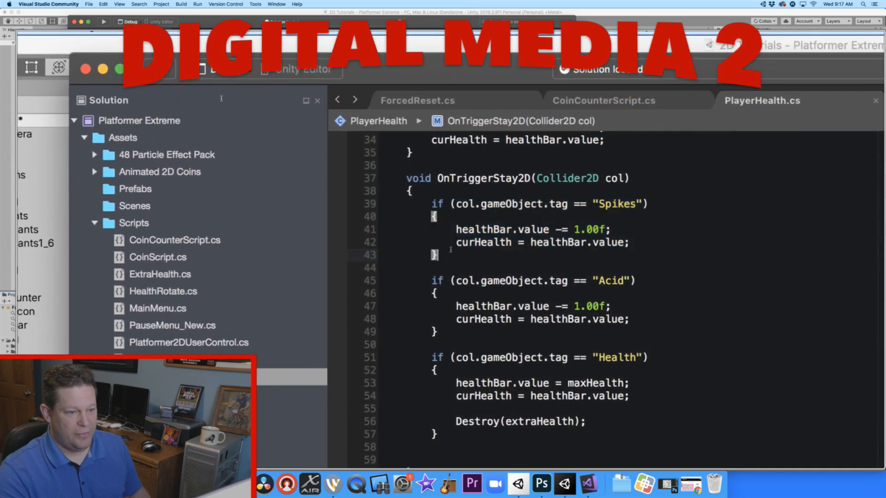
{"action": "key", "text": "Return"}
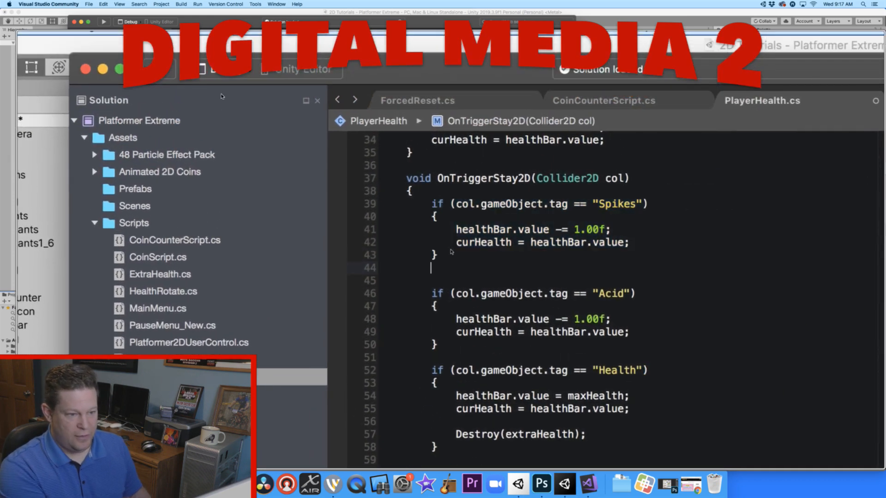
{"action": "key", "text": "Return"}
{"action": "key", "text": "Return"}
{"action": "key", "text": "Return"}
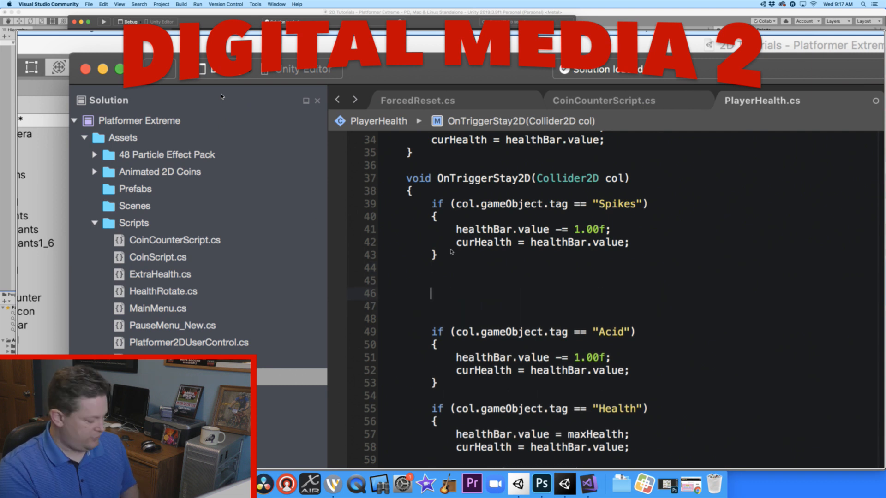
{"action": "key", "text": "super+v"}
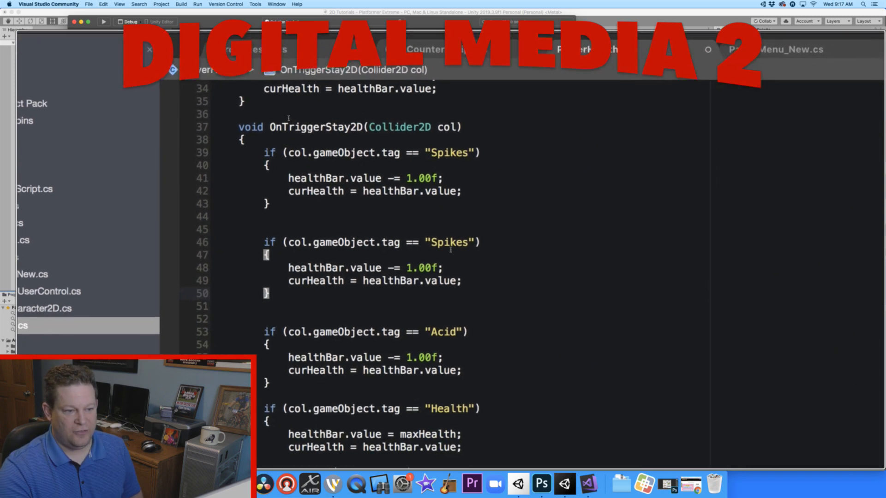
- Change the tag checked by the duplicated if block to "Health"
{"action": "left_click", "coordinate": [289, 117]}
{"action": "left_click_drag", "start_coordinate": [296, 116], "coordinate": [281, 117]}
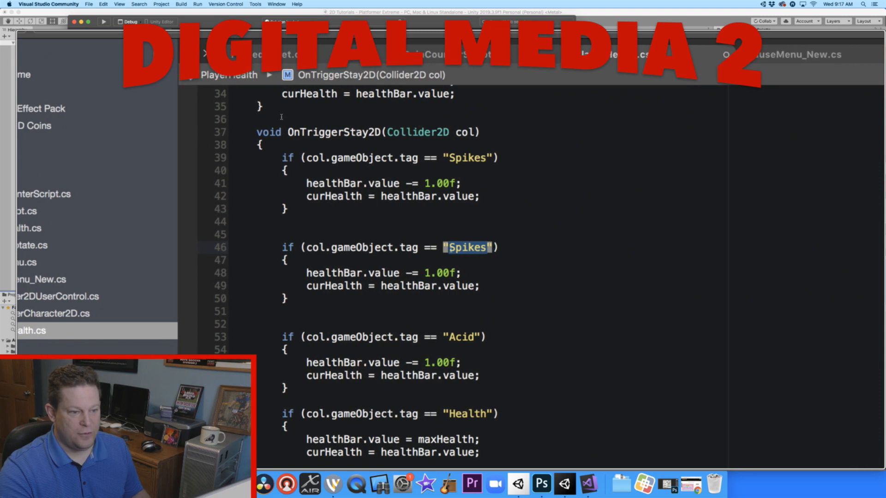
{"action": "type", "text": "Health"}
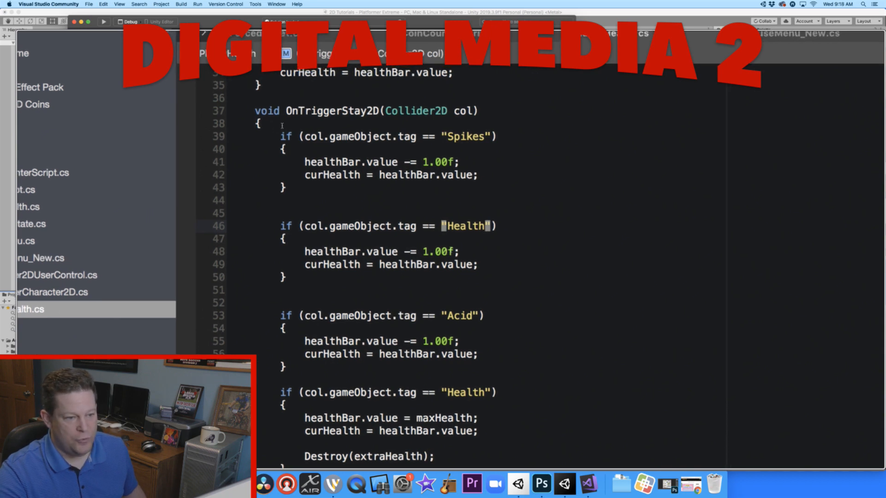
- Replace the health-reduction line in the duplicated "Health" block with healthBar.value = maxHealth;
{"action": "left_click_drag", "start_coordinate": [450, 251], "coordinate": [293, 250]}
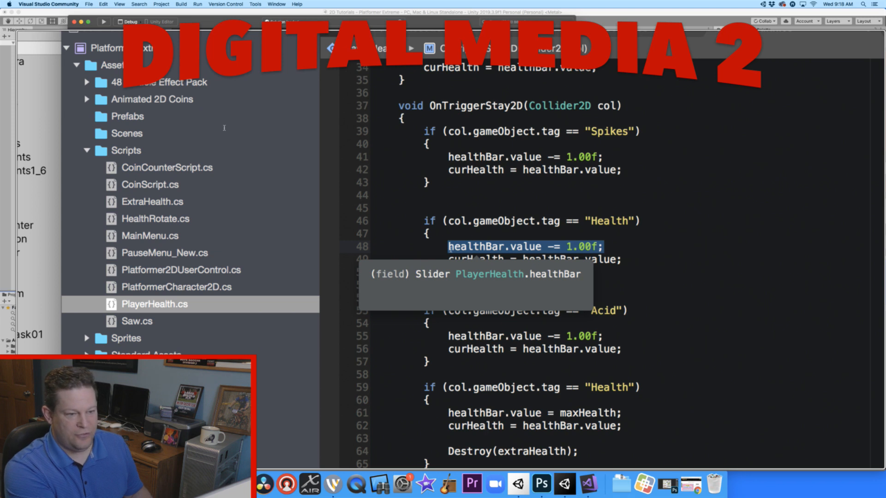
{"action": "type", "text": "he"}
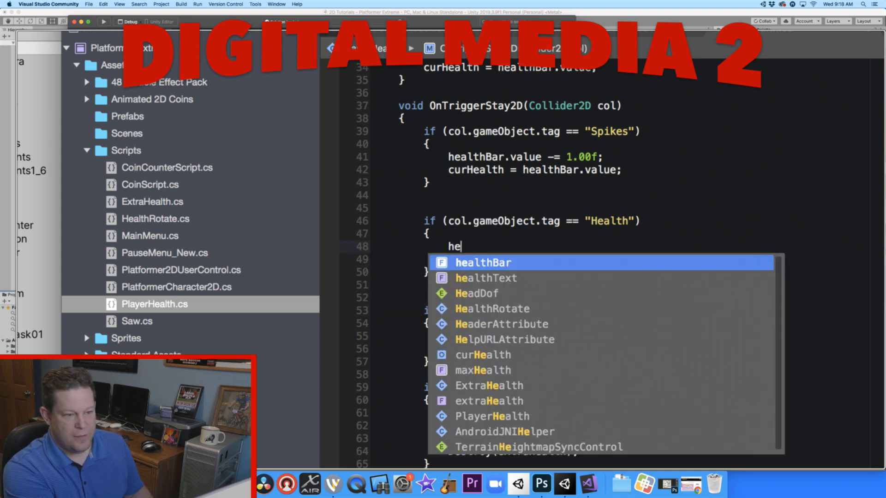
{"action": "type", "text": "althBar"}
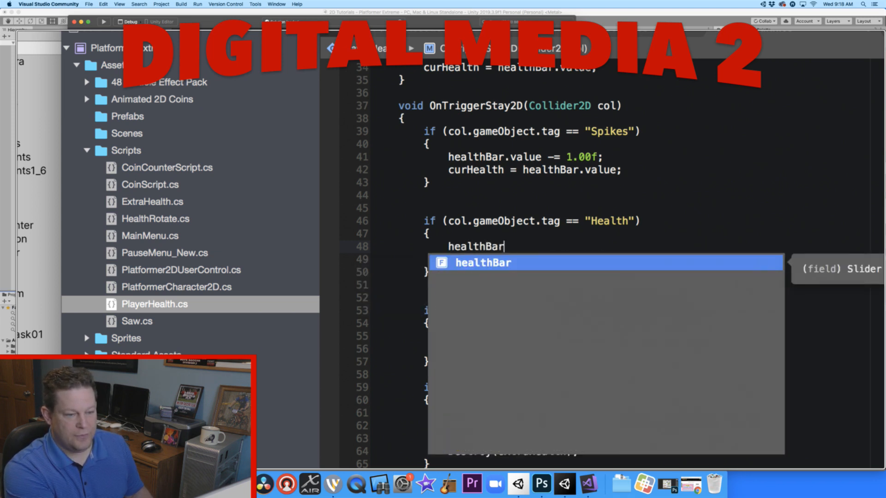
{"action": "type", "text": ".value"}
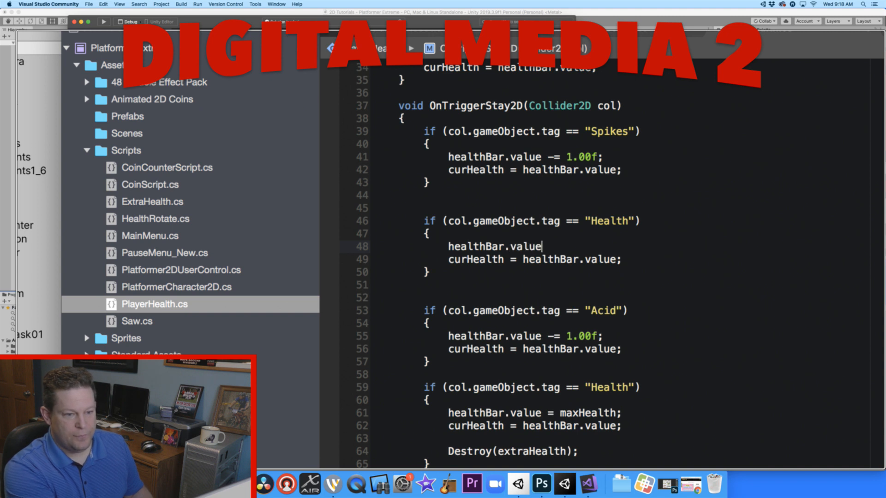
{"action": "type", "text": " = "}
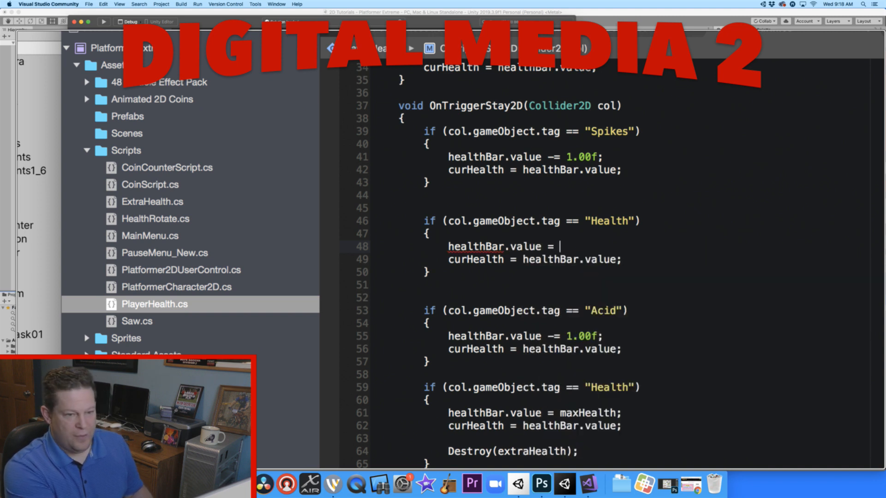
{"action": "type", "text": "maxHealth;"}
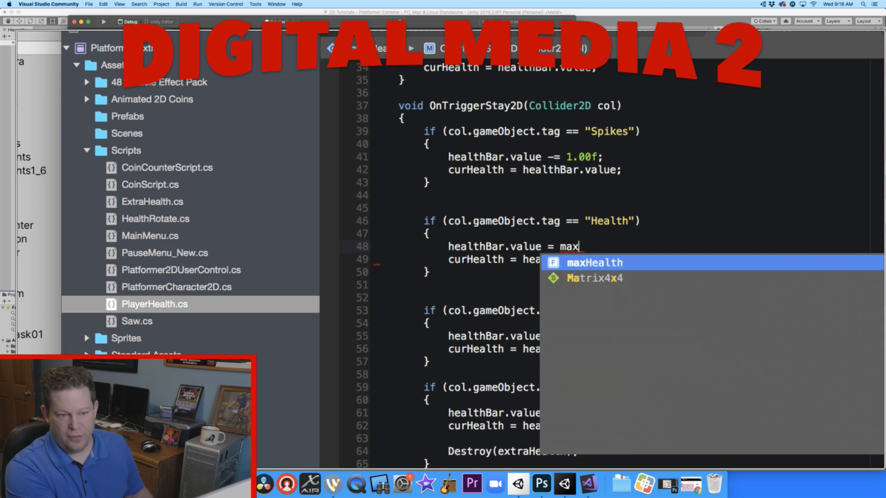
{"action": "key", "text": "Return"}
{"action": "type", "text": ";"}
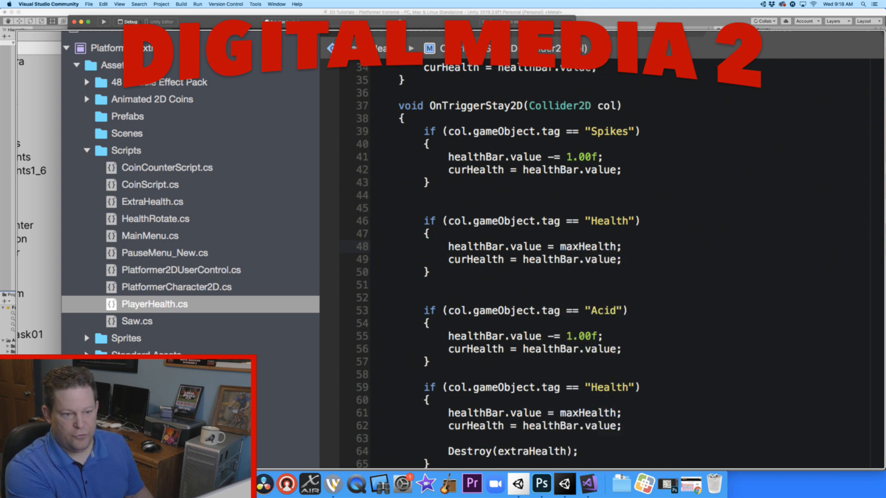
{"action": "key", "text": "Return"}
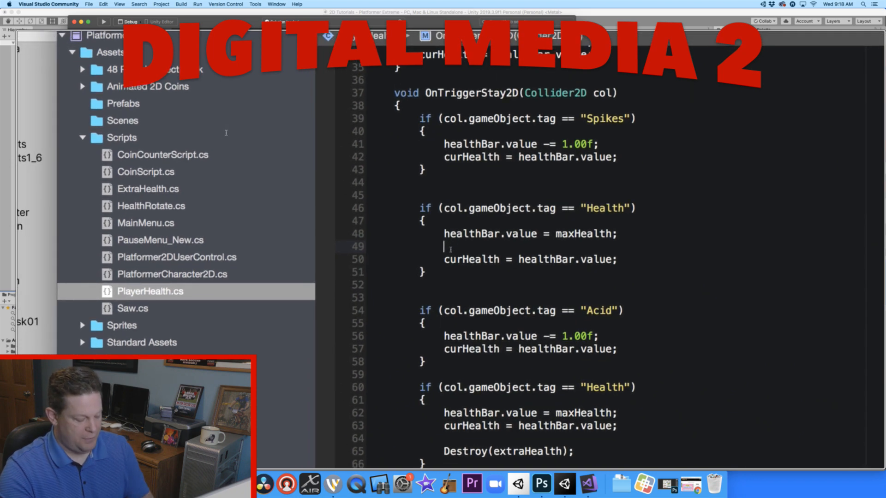
{"action": "key", "text": "BackSpace"}
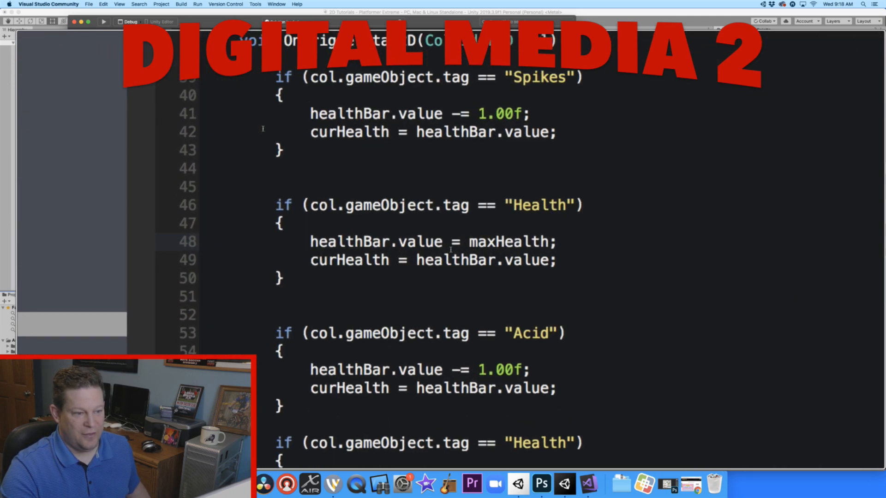
- Review the duplicated "Health" block and the public GameObject extraHealth declaration among the class fields
{"action": "left_click_drag", "start_coordinate": [296, 126], "coordinate": [224, 127]}
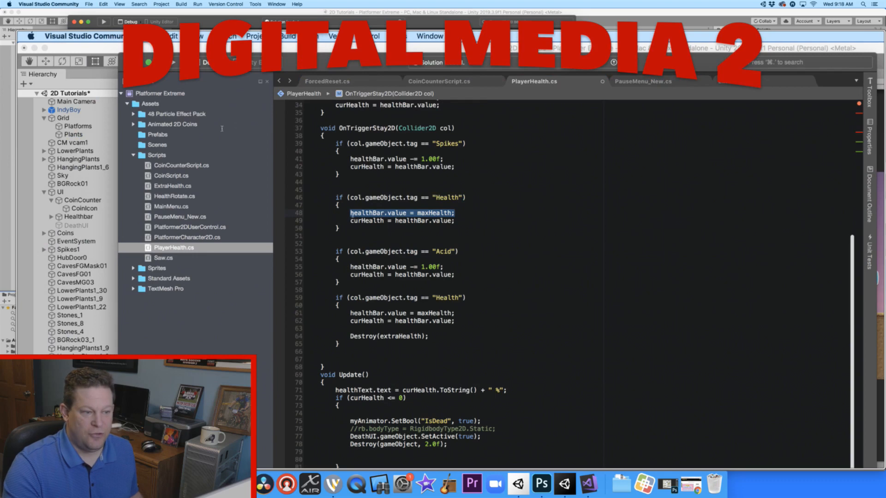
{"action": "left_click_drag", "start_coordinate": [343, 227], "coordinate": [331, 196]}
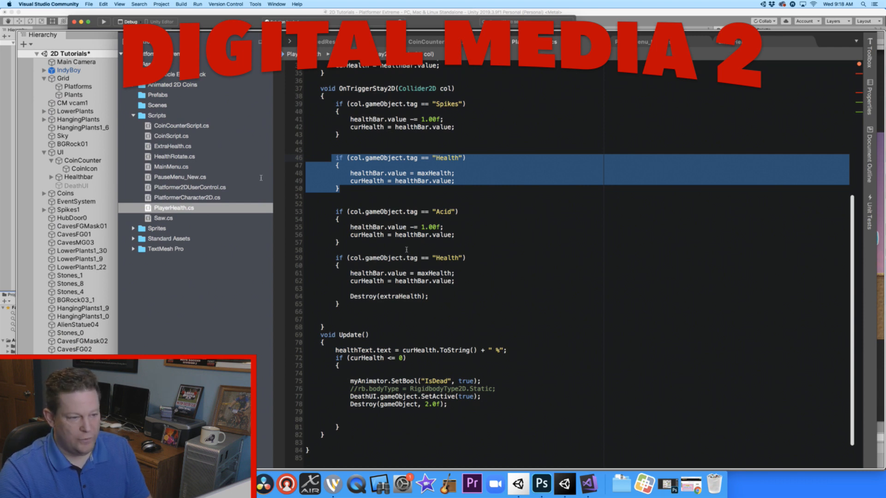
{"action": "left_click", "coordinate": [456, 184]}
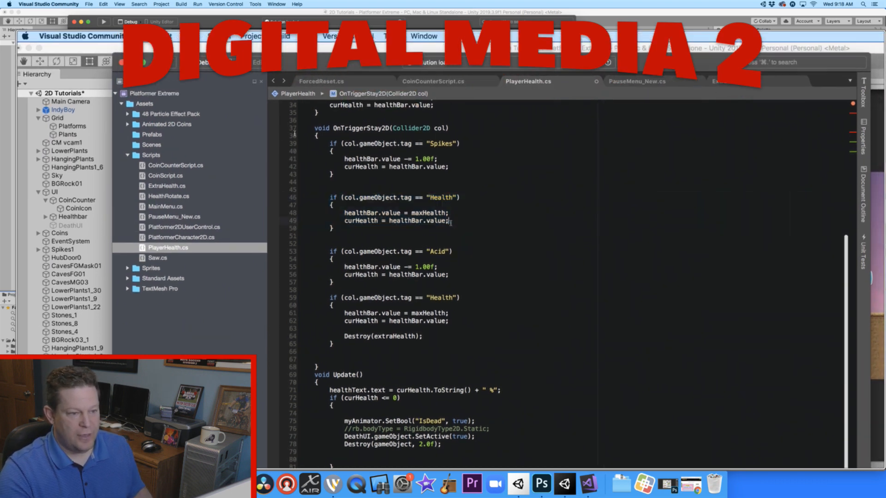
{"action": "scroll", "coordinate": [295, 140], "scroll_direction": "up", "scroll_amount": 2, "text": "ctrl"}
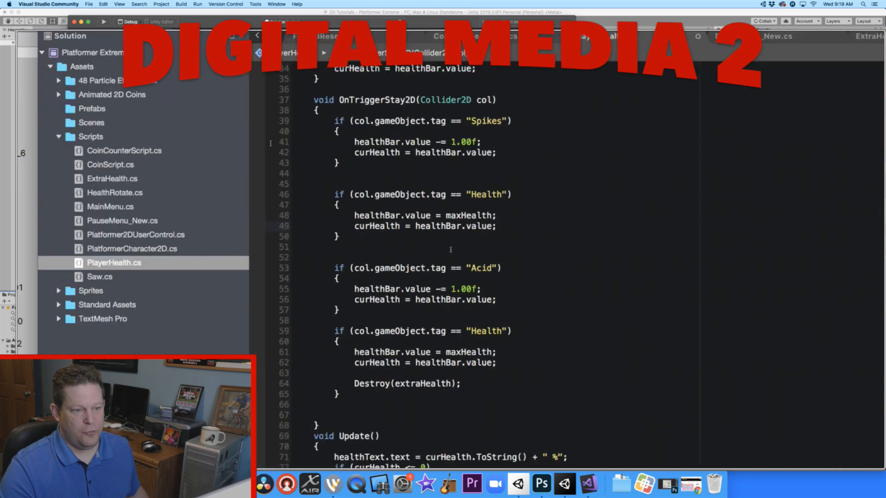
{"action": "scroll", "coordinate": [413, 205], "scroll_direction": "up", "scroll_amount": 5}
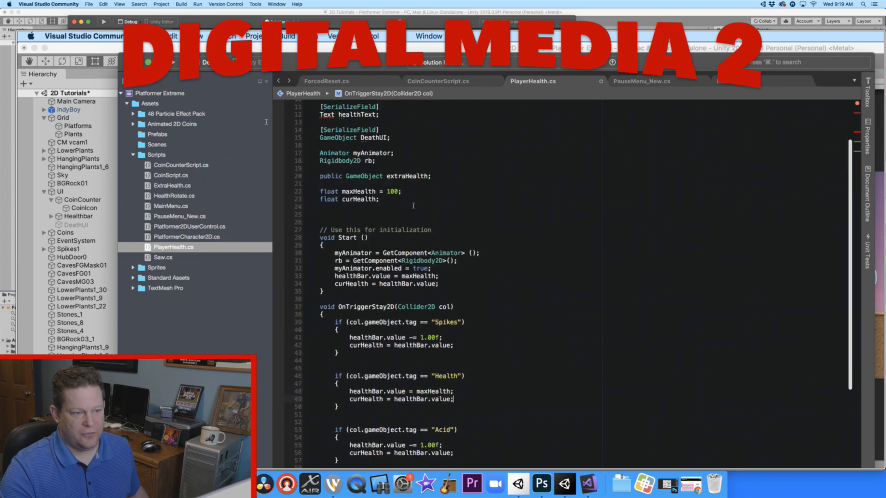
{"action": "scroll", "coordinate": [414, 206], "scroll_direction": "up", "scroll_amount": 3}
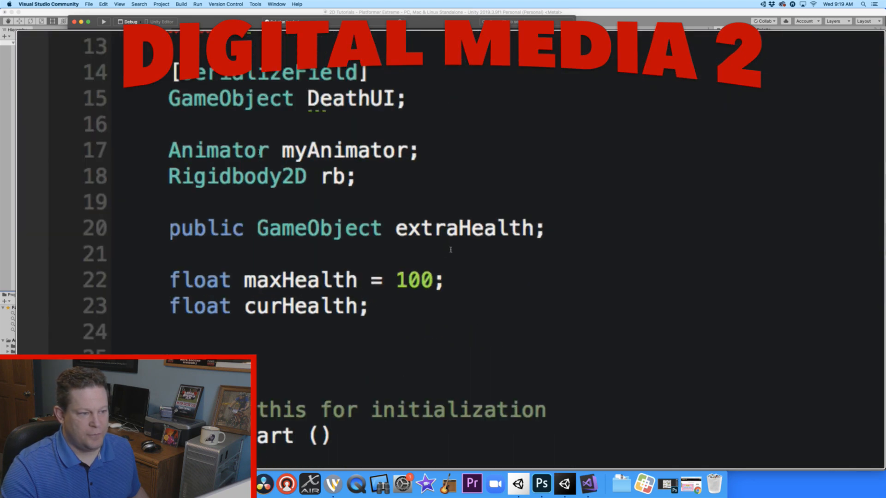
{"action": "left_click_drag", "start_coordinate": [276, 147], "coordinate": [208, 148]}
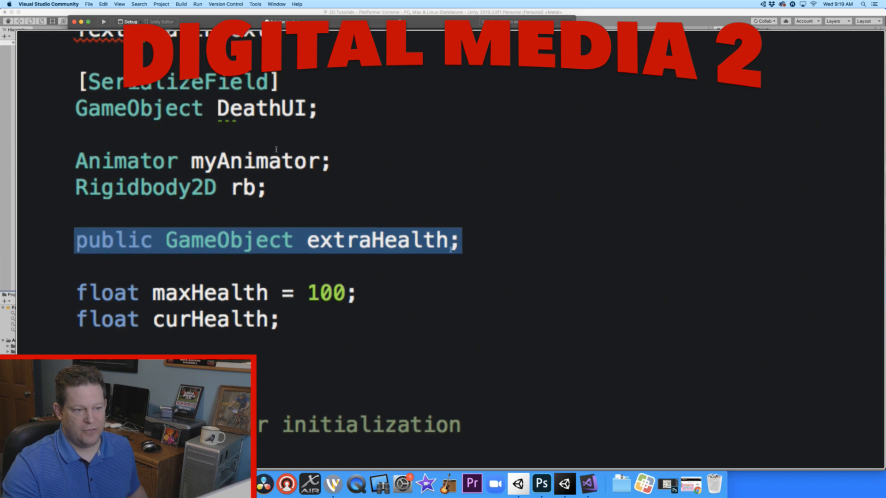
- Declare public GameObject extraHealth; on a new line directly below the existing extraHealth declaration
{"action": "key", "text": "Right"}
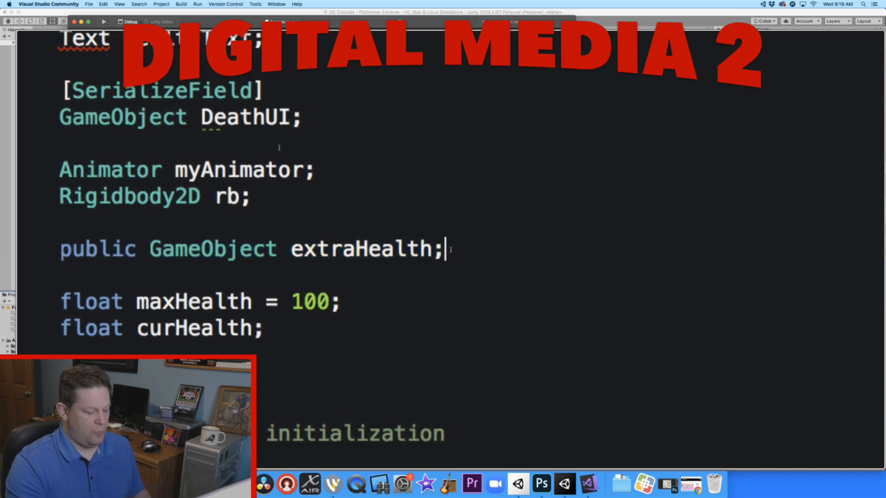
{"action": "key", "text": "Return"}
{"action": "type", "text": "pub"}
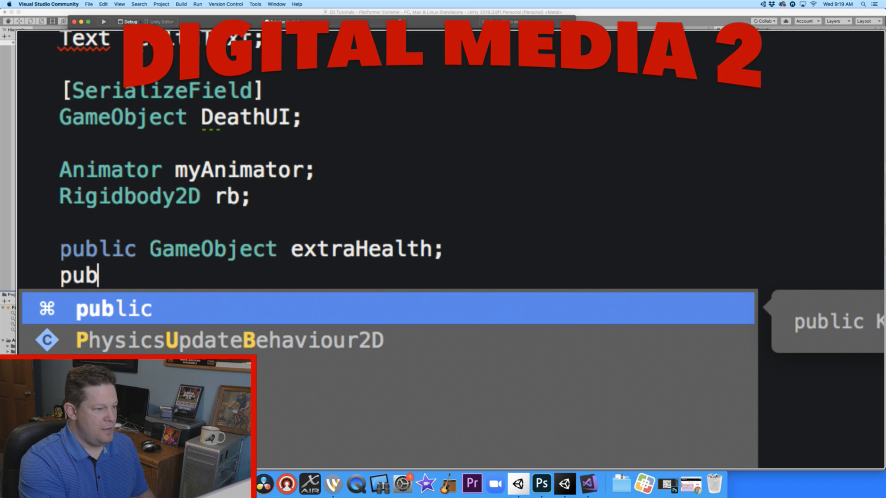
{"action": "type", "text": "lic GameO"}
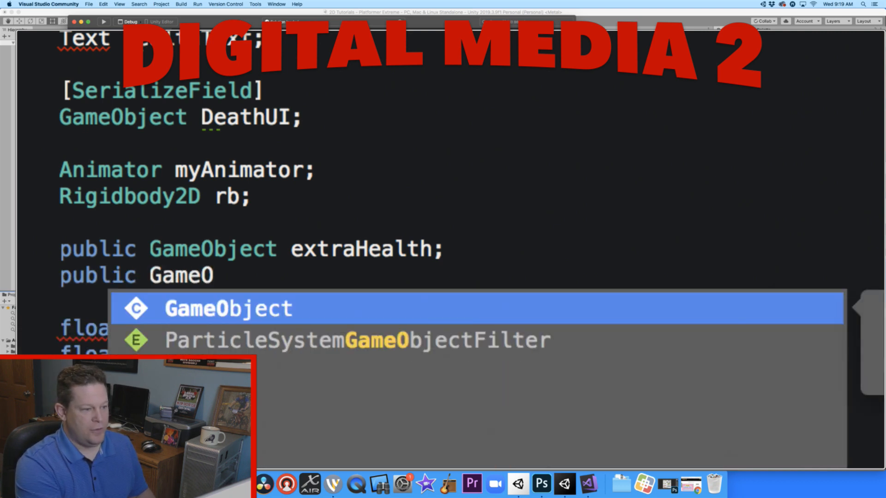
{"action": "type", "text": "bject"}
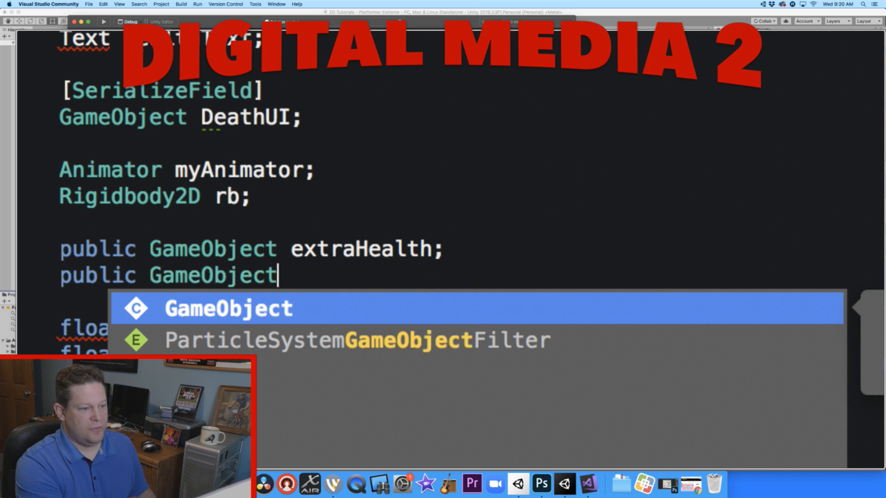
{"action": "type", "text": " extra"}
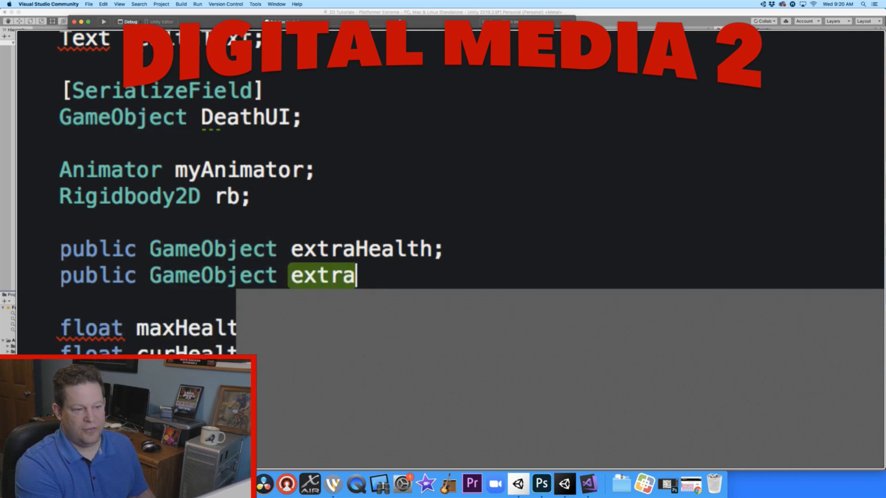
{"action": "type", "text": "Health;"}
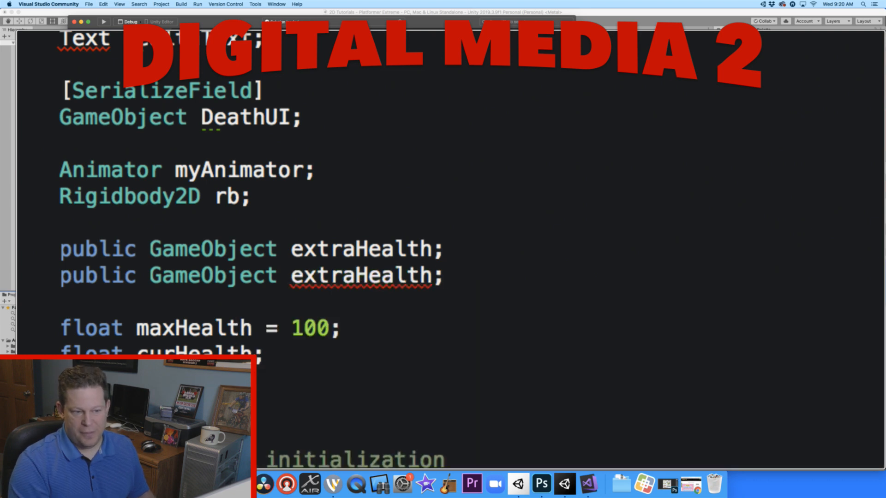
- Delete the repeated extraHealth declaration below the original one
{"action": "scroll", "coordinate": [450, 251], "scroll_direction": "down", "scroll_amount": 2}
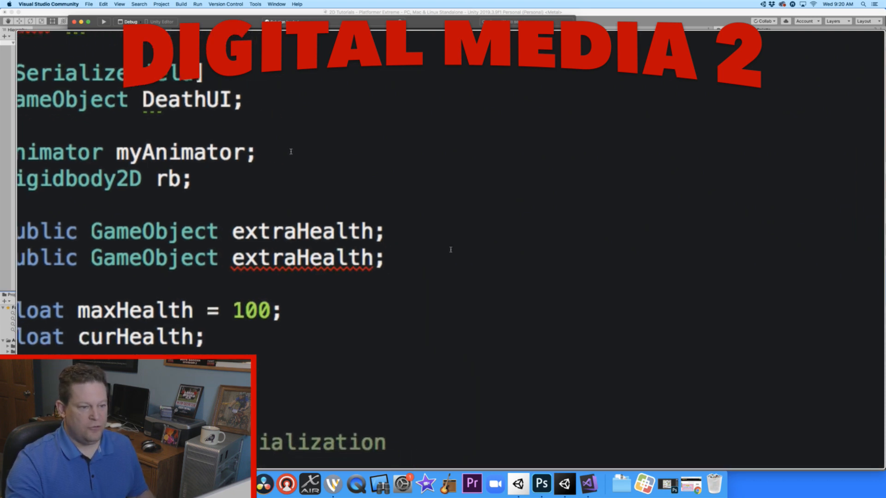
{"action": "left_click_drag", "start_coordinate": [278, 154], "coordinate": [203, 153]}
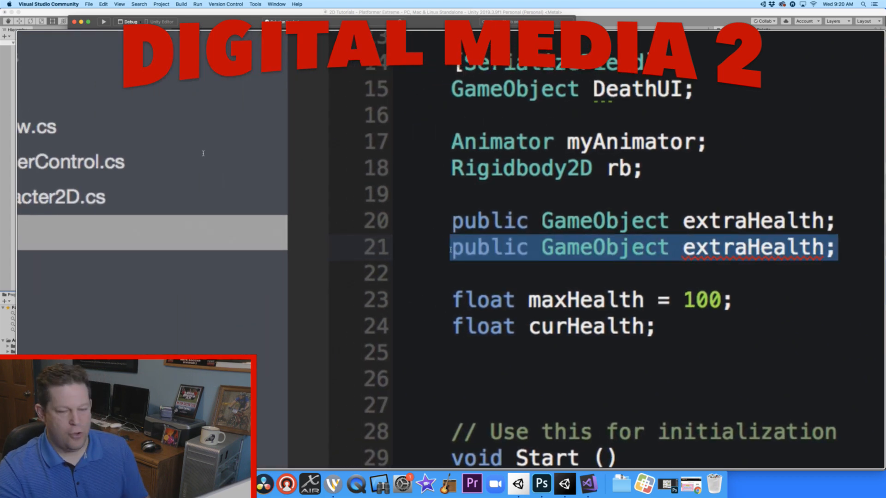
{"action": "key", "text": "BackSpace"}
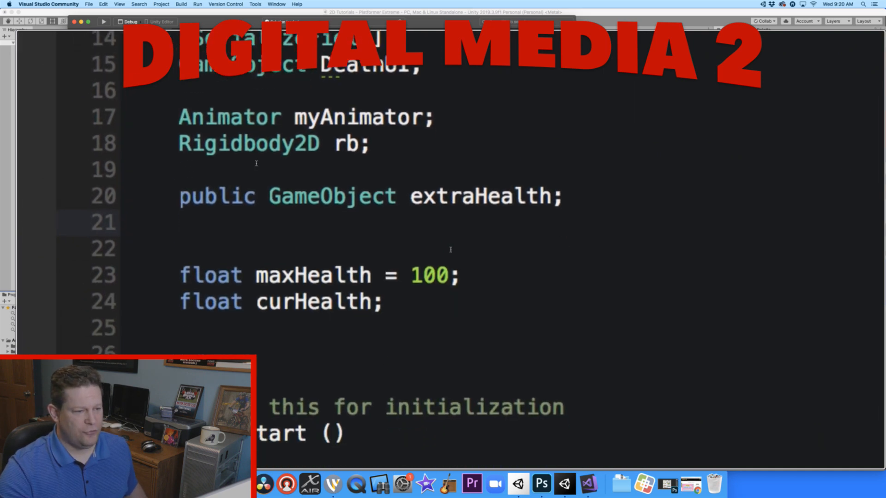
- Add Destroy(extraHealth); on a new line after the curHealth assignment in the "Health" block between "Spikes" and "Acid"
{"action": "scroll", "coordinate": [256, 166], "scroll_direction": "down", "scroll_amount": 10, "text": "ctrl"}
{"action": "scroll", "coordinate": [256, 240], "scroll_direction": "down", "scroll_amount": 10}
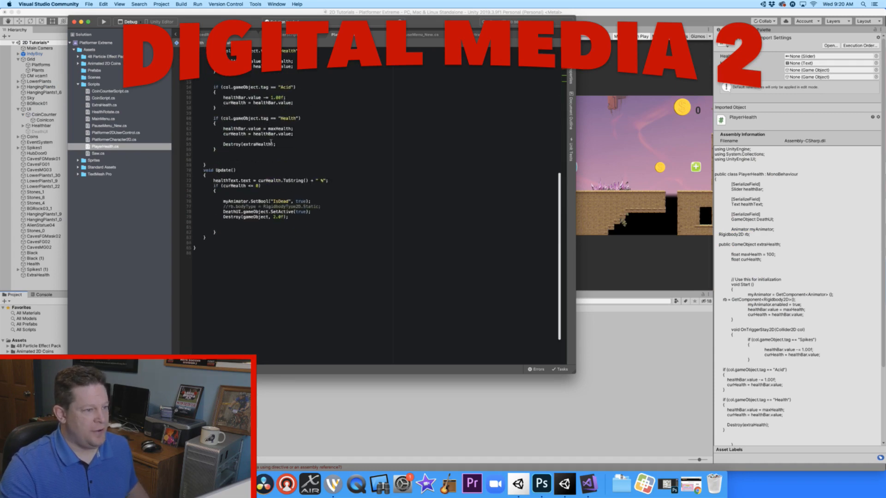
{"action": "scroll", "coordinate": [263, 74], "scroll_direction": "up", "scroll_amount": 10, "text": "ctrl"}
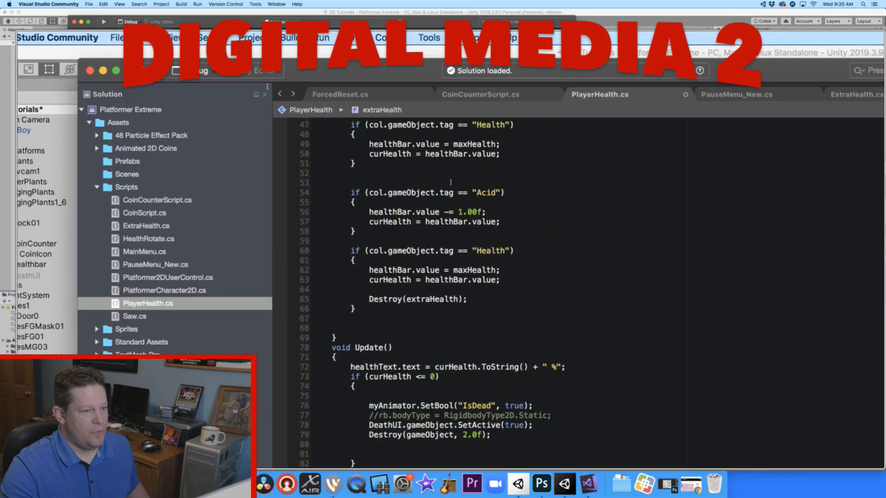
{"action": "left_click", "coordinate": [451, 157]}
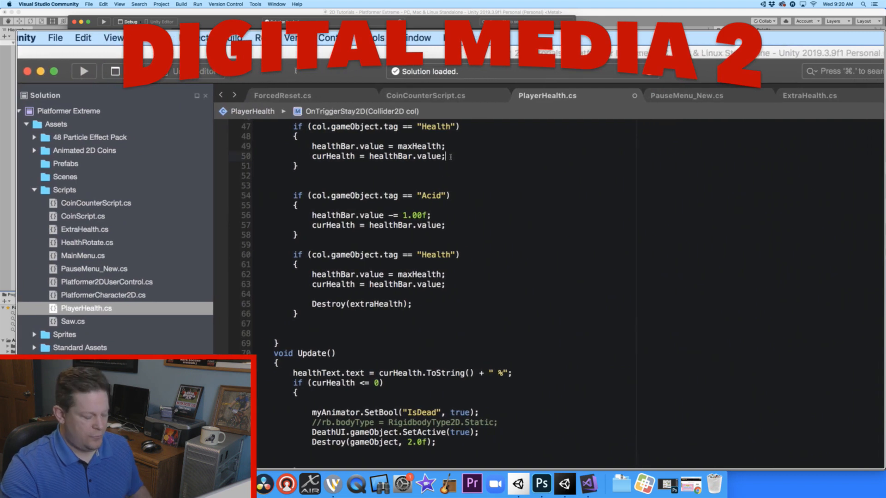
{"action": "scroll", "coordinate": [451, 157], "scroll_direction": "up", "scroll_amount": 3}
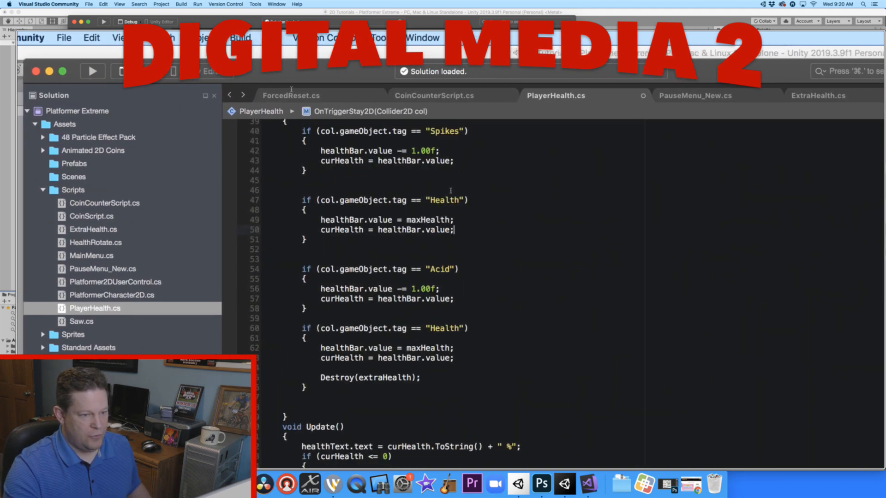
{"action": "key", "text": "Return"}
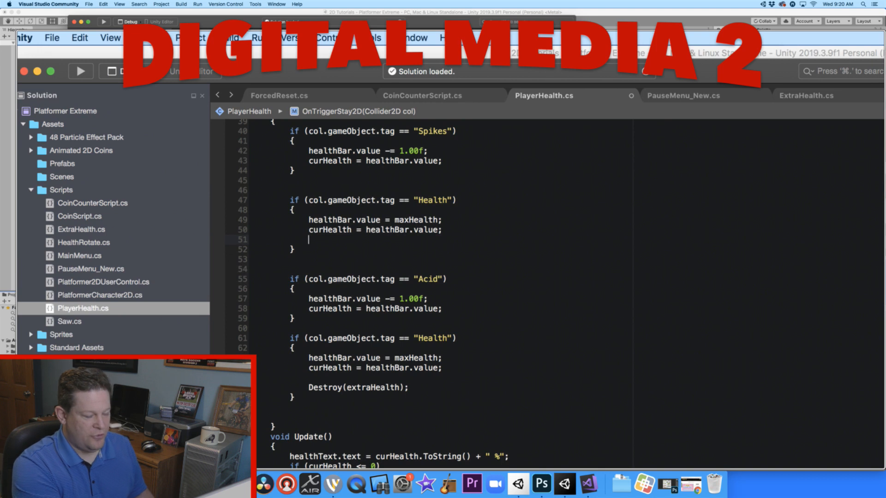
{"action": "type", "text": "Destroy("}
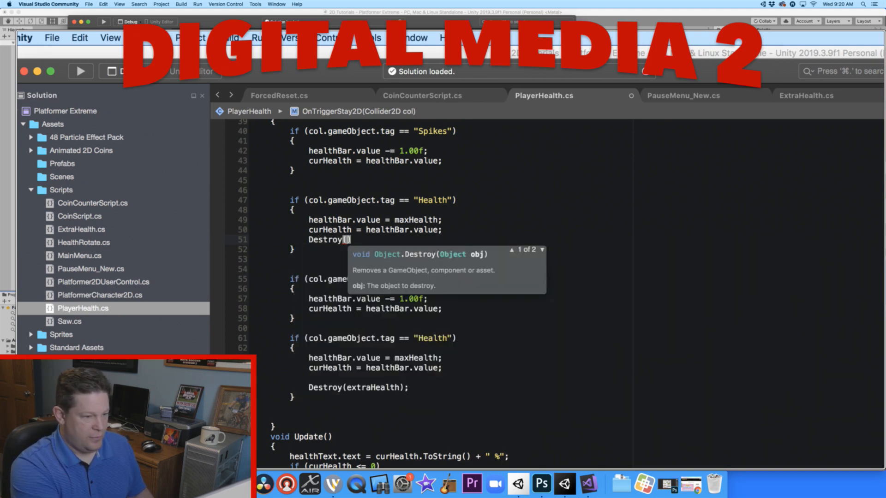
{"action": "type", "text": "extra"}
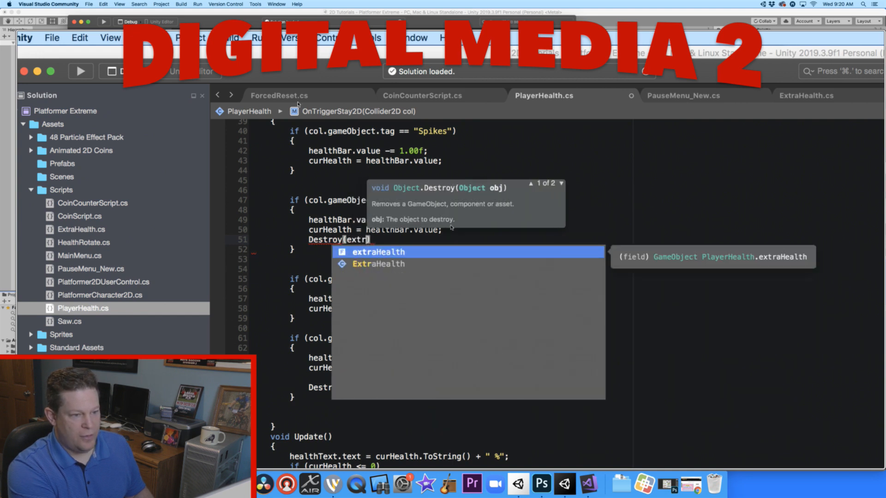
{"action": "key", "text": "Return"}
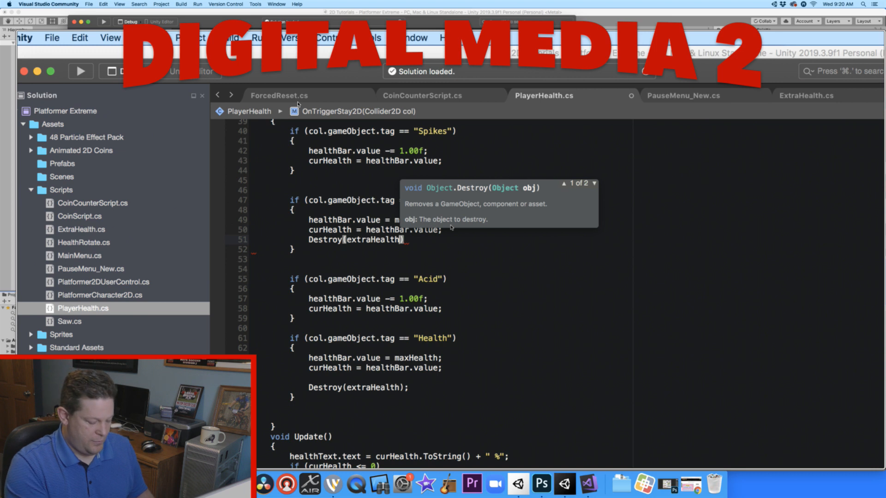
{"action": "key", "text": "Right"}
{"action": "type", "text": ";"}
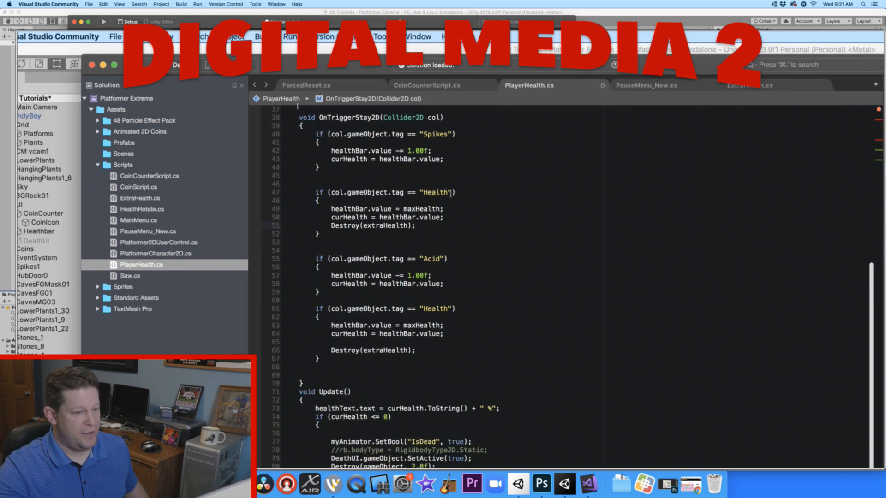
- Delete the duplicated "Health" if block between the "Spikes" and "Acid" blocks
{"action": "left_click_drag", "start_coordinate": [370, 242], "coordinate": [358, 188]}
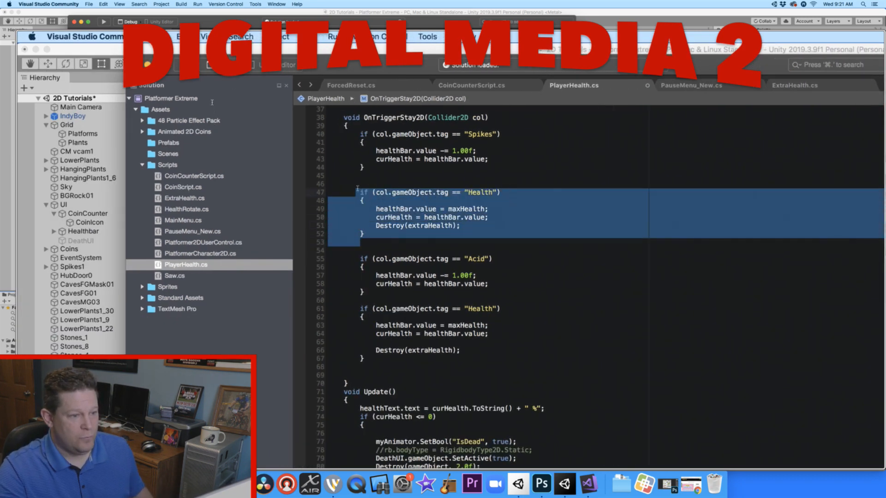
{"action": "key", "text": "BackSpace"}
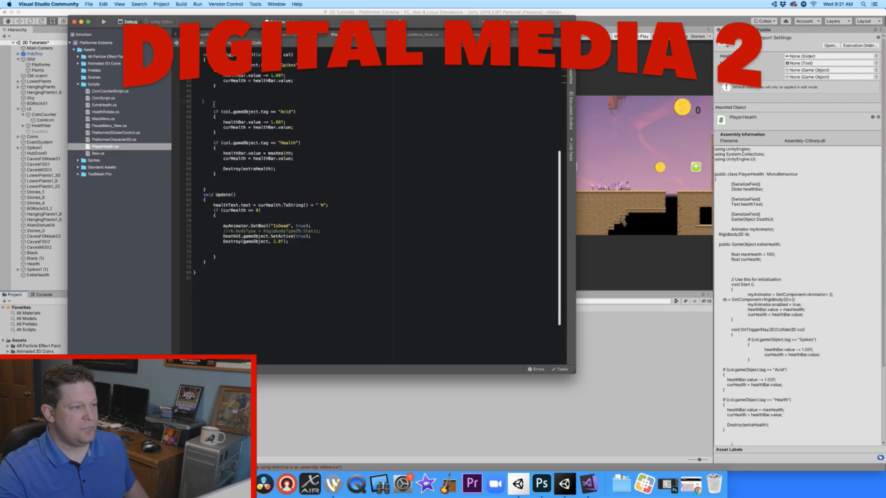
- Switch to Unity, try to run the scene, and inspect the compiler errors in the Console
{"action": "left_click", "coordinate": [631, 366]}
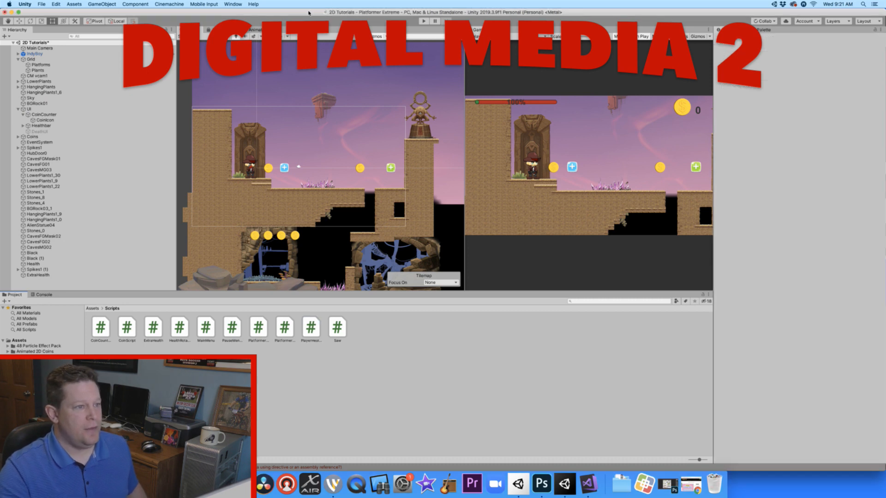
{"action": "left_click", "coordinate": [424, 22]}
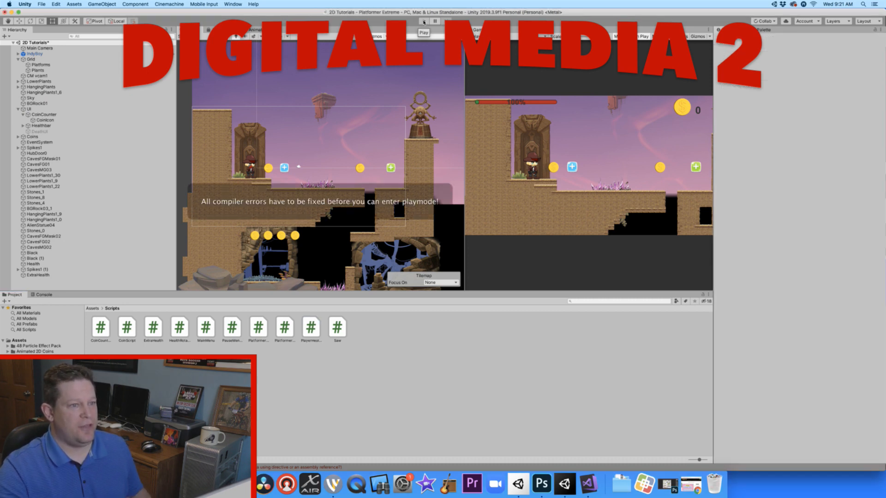
{"action": "left_click", "coordinate": [423, 22]}
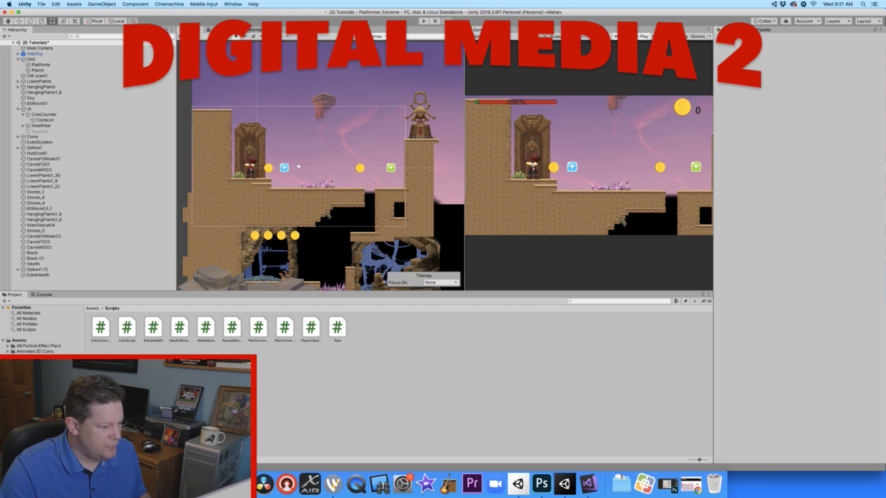
{"action": "left_click", "coordinate": [92, 468]}
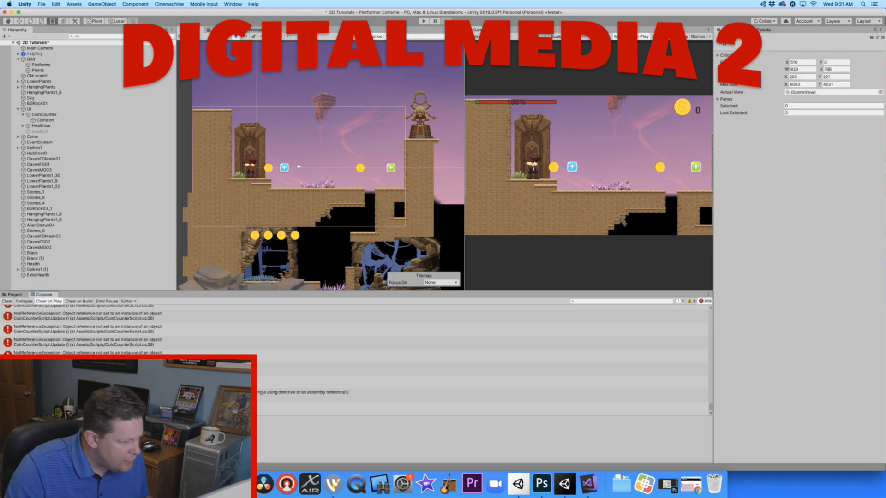
{"action": "left_click", "coordinate": [116, 408]}
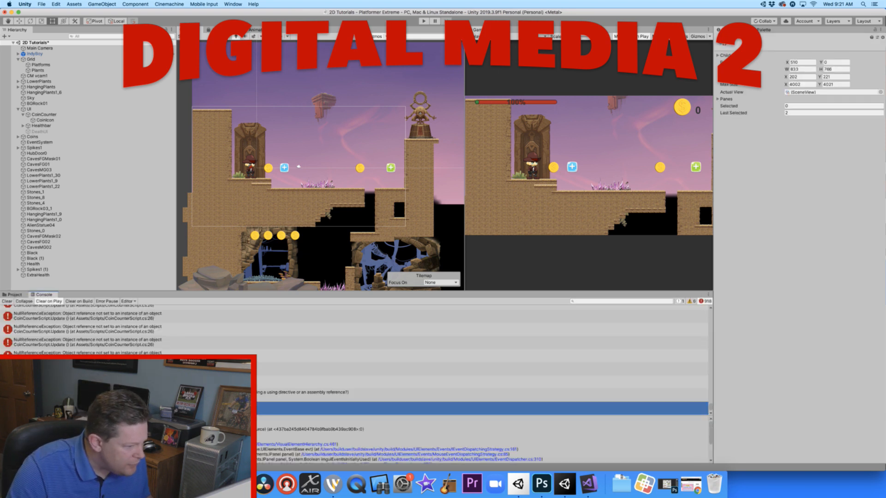
{"action": "scroll", "coordinate": [354, 360], "scroll_direction": "up", "scroll_amount": 1}
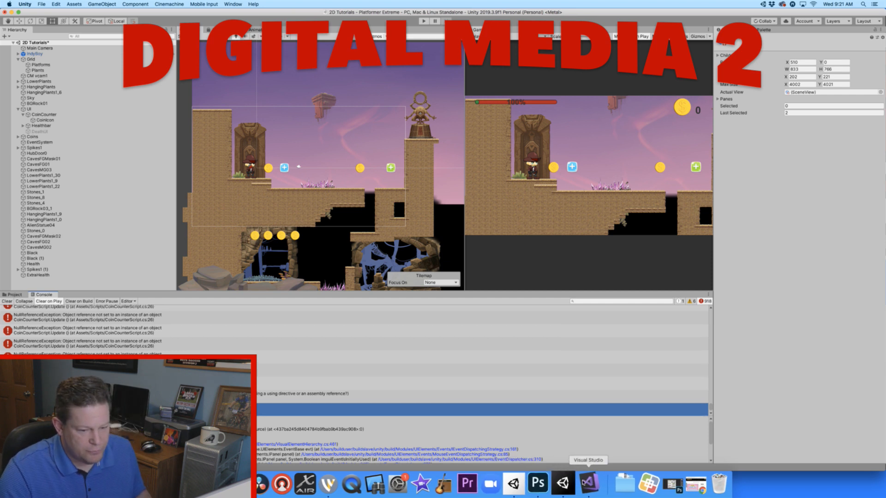
- Switch to Visual Studio and remove the extra blank lines between the "Spikes" and "Acid" blocks in PlayerHealth
{"action": "left_click", "coordinate": [589, 483]}
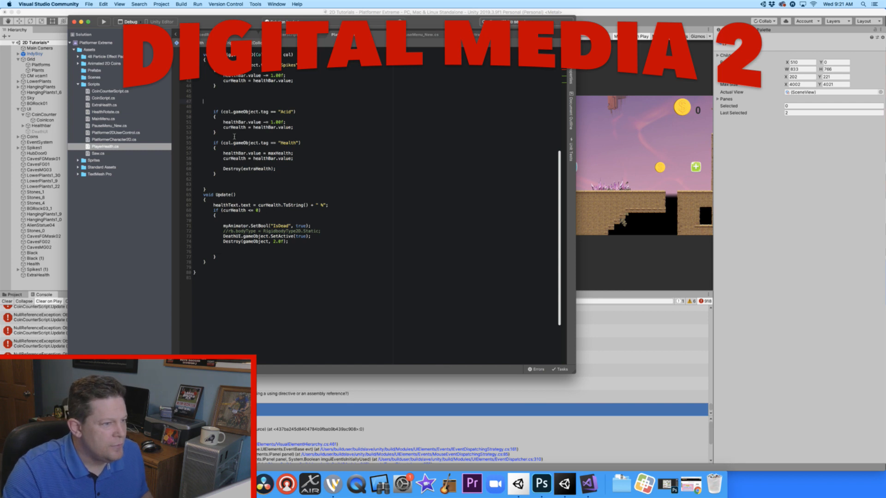
{"action": "scroll", "coordinate": [241, 119], "scroll_direction": "up", "scroll_amount": 3}
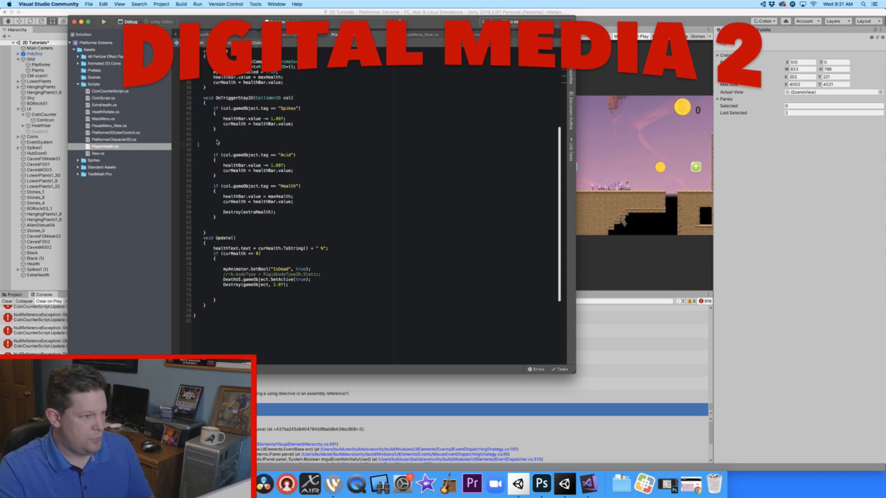
{"action": "key", "text": "BackSpace"}
{"action": "key", "text": "BackSpace"}
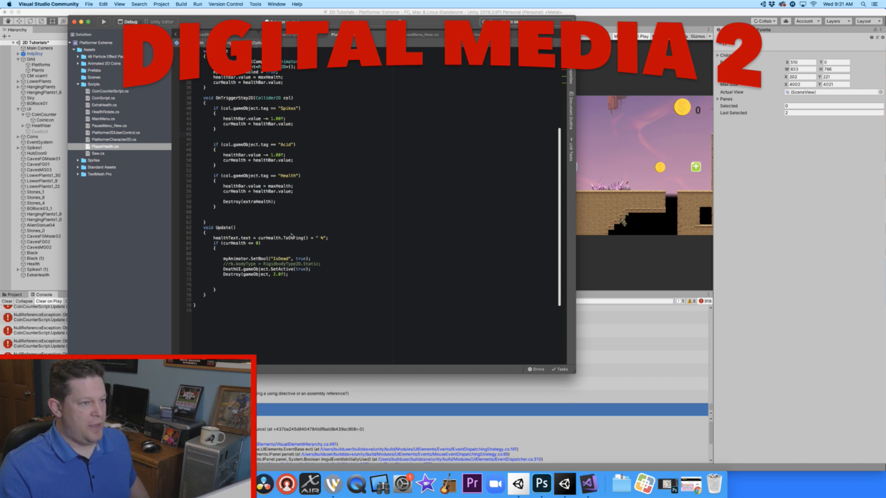
- Return to Unity, try to run the scene again, and examine the logged CoinCounterScript errors
{"action": "left_click", "coordinate": [615, 331]}
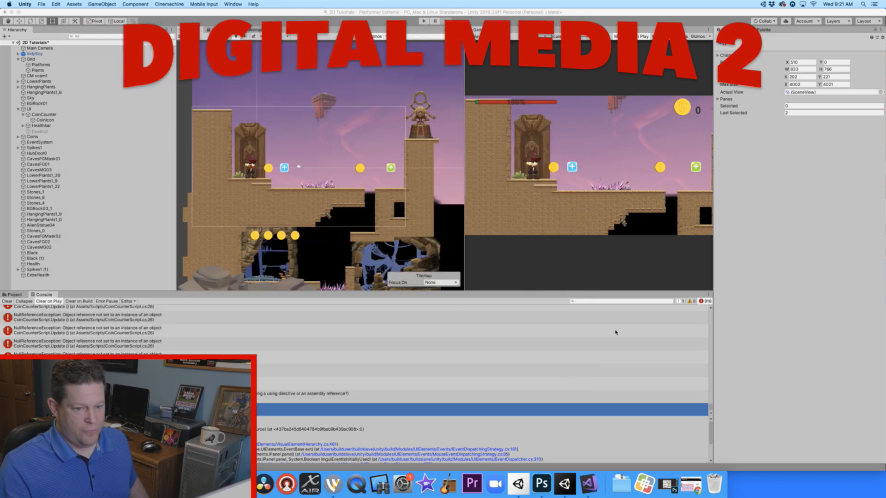
{"action": "left_click", "coordinate": [423, 21]}
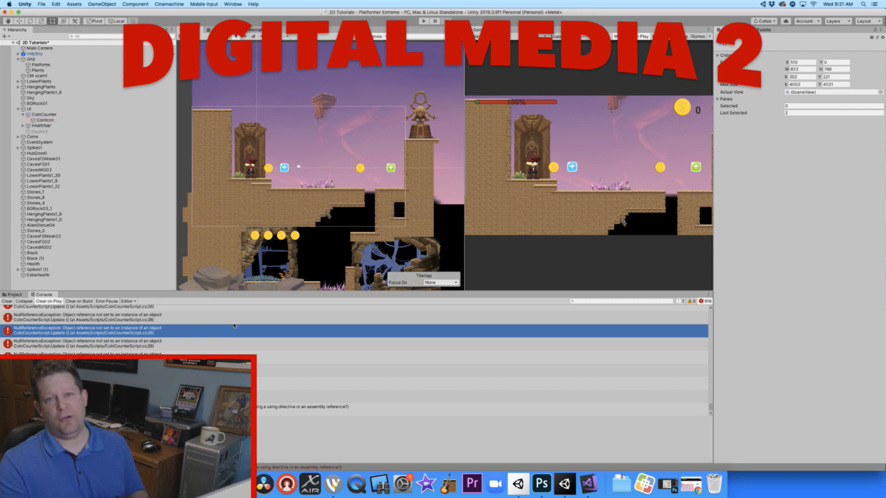
{"action": "left_click", "coordinate": [127, 319]}
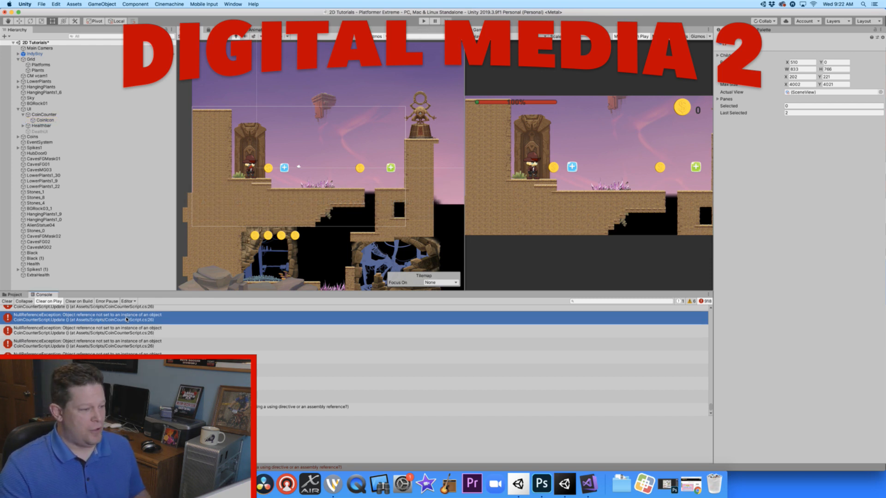
{"action": "left_click", "coordinate": [129, 397]}
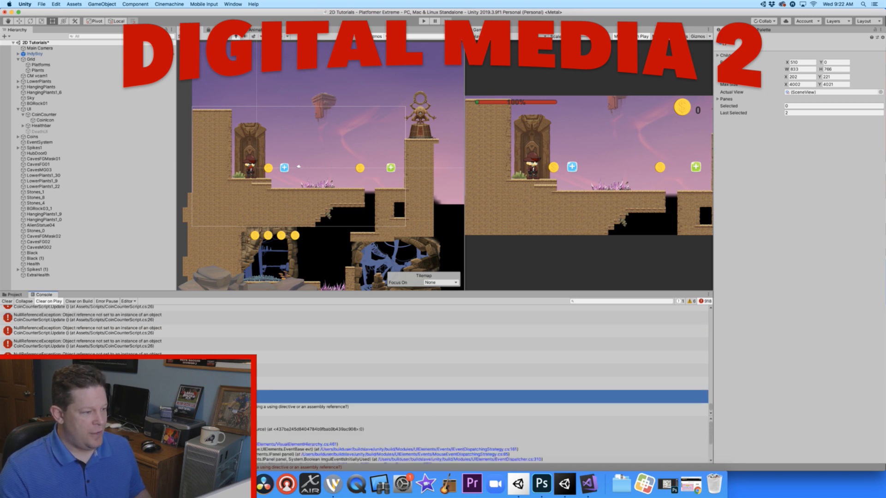
- Delete the ExtraHealth script from the Assets > Scripts folder
{"action": "left_click", "coordinate": [15, 294]}
{"action": "left_click", "coordinate": [311, 330]}
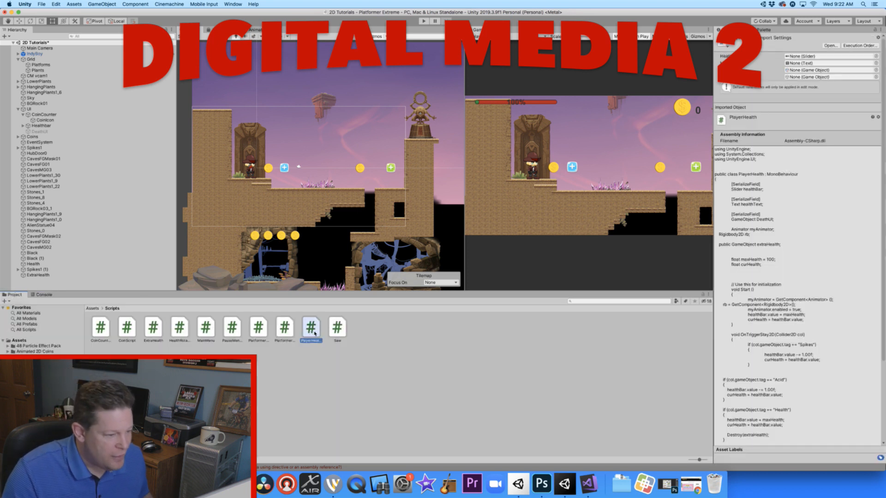
{"action": "left_click", "coordinate": [152, 332]}
{"action": "right_click", "coordinate": [152, 333]}
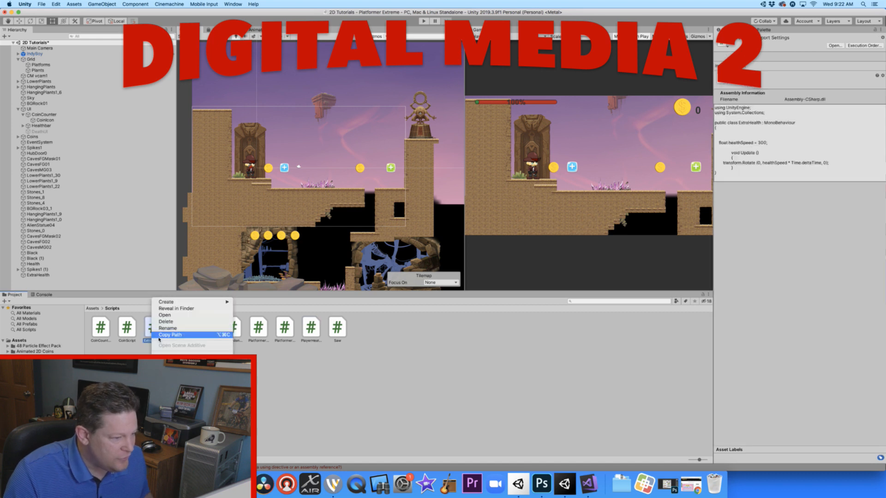
{"action": "left_click", "coordinate": [166, 322]}
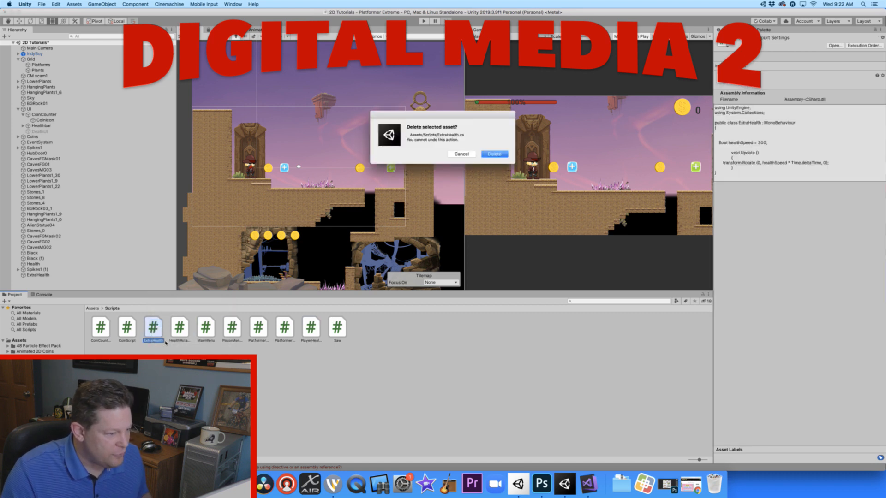
{"action": "left_click", "coordinate": [494, 154]}
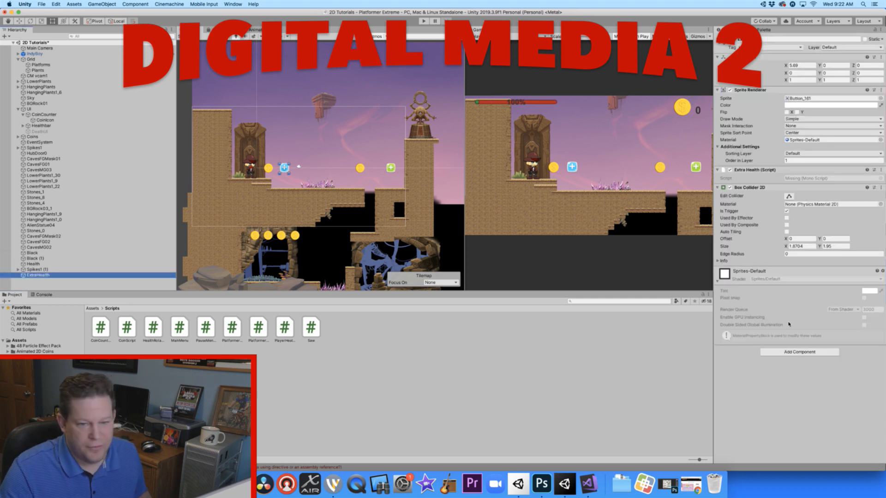
- Replace the missing Extra Health script component on the ExtraHealth object with the Health Rotate script
{"action": "left_click", "coordinate": [882, 170]}
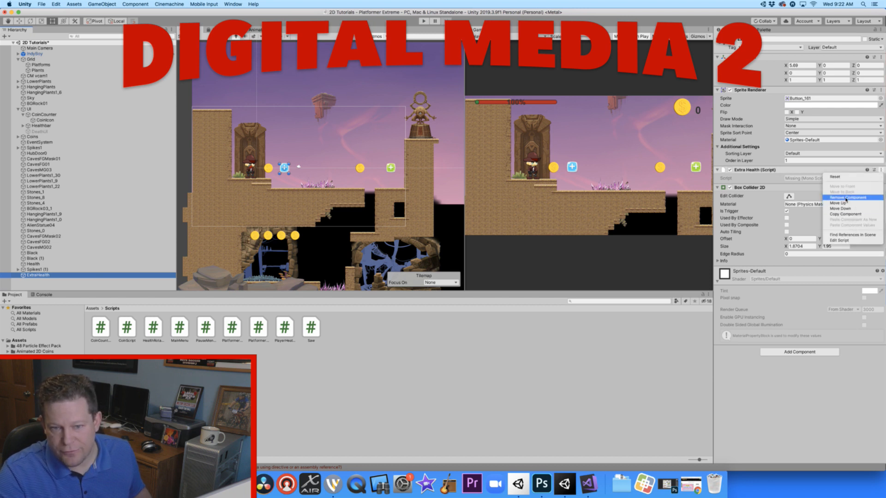
{"action": "left_click", "coordinate": [846, 198]}
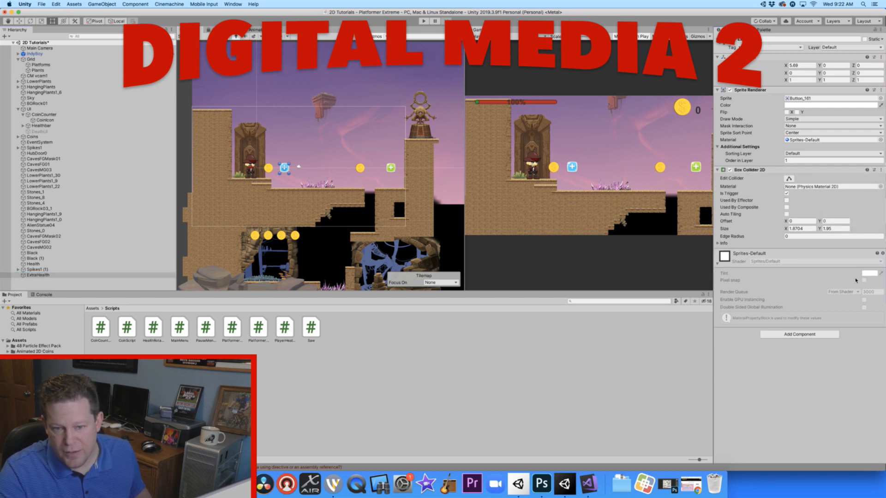
{"action": "left_click", "coordinate": [800, 334]}
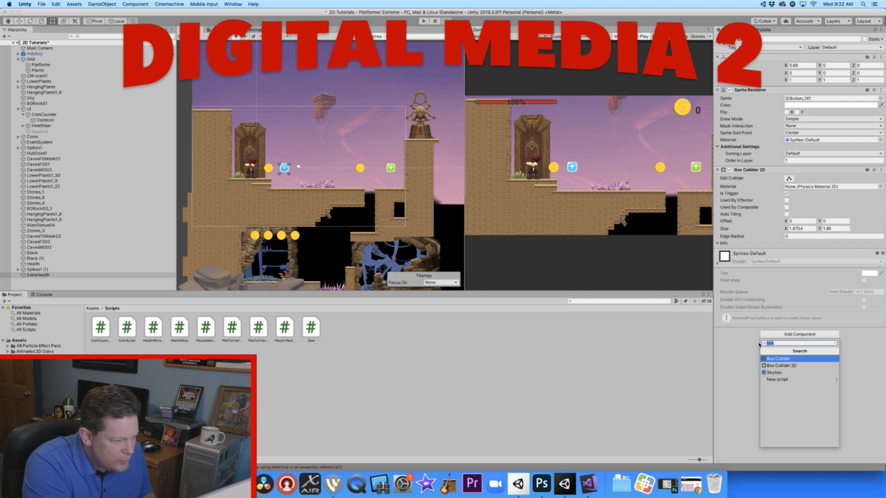
{"action": "type", "text": "Health"}
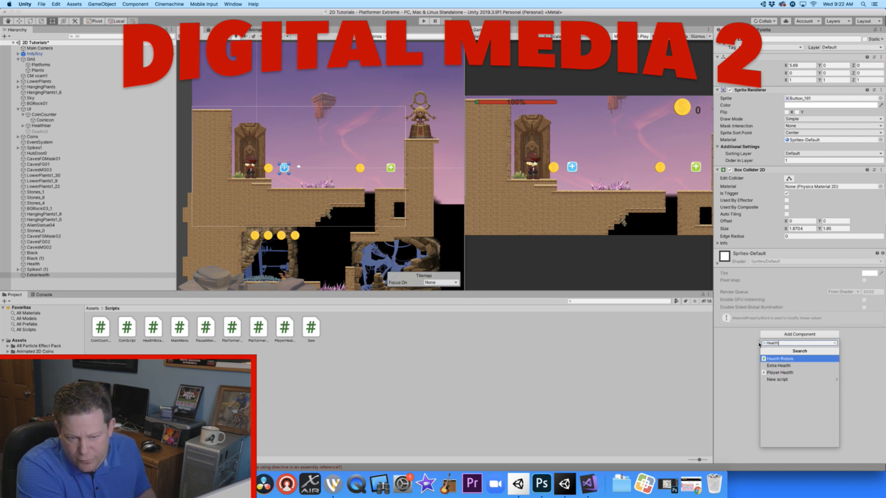
{"action": "left_click", "coordinate": [780, 359]}
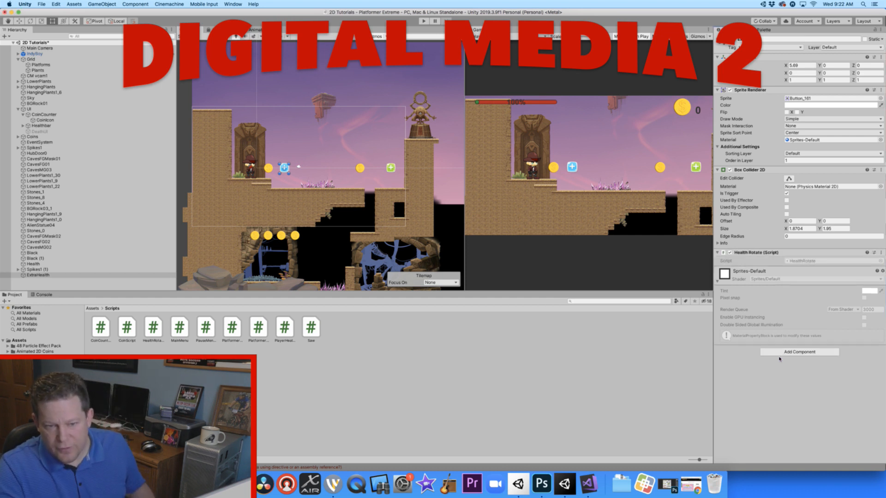
- Try to run the scene, open the script behind the compiler error, and review the CoinCounterScript, PauseMenu_New and PlayerHealth code
{"action": "left_click", "coordinate": [424, 21]}
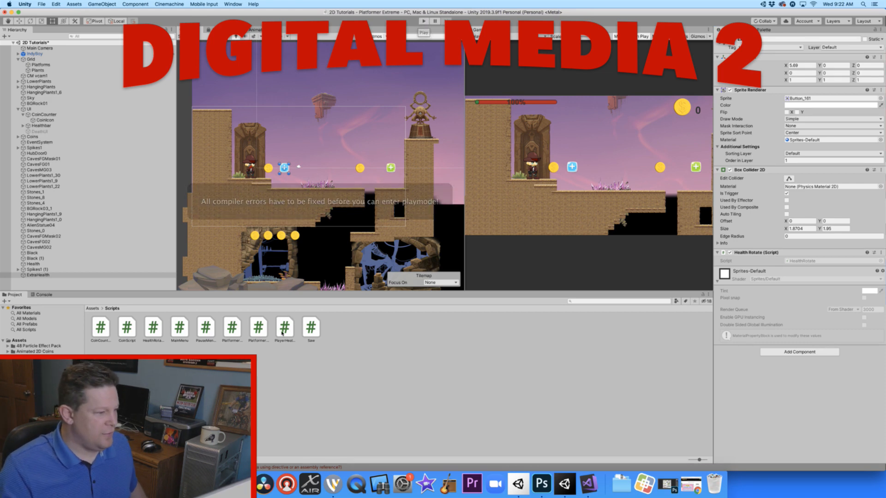
{"action": "left_click", "coordinate": [267, 405]}
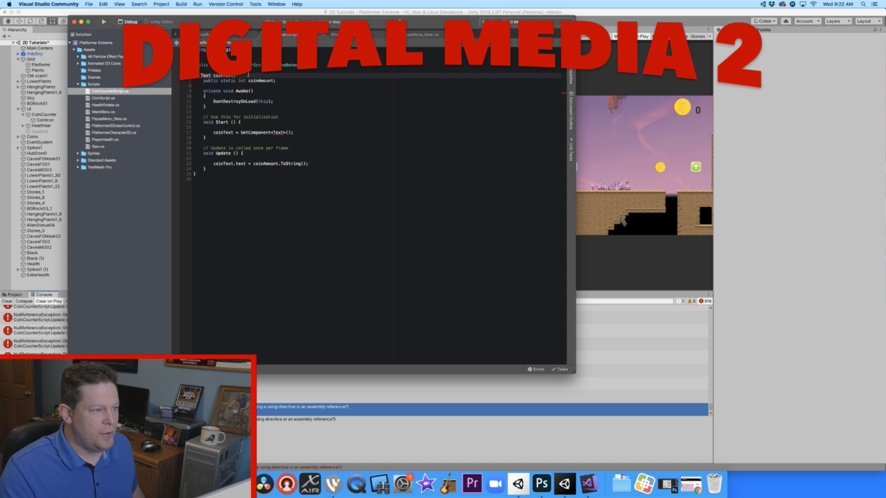
{"action": "left_click", "coordinate": [323, 36]}
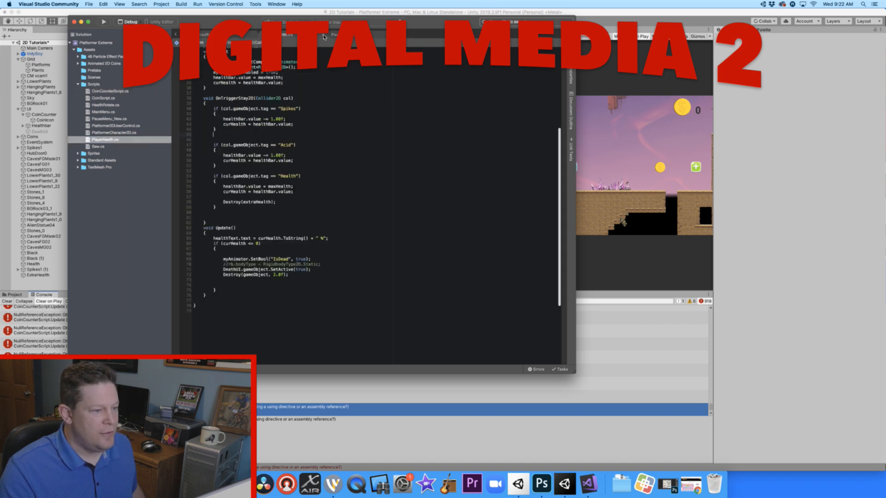
{"action": "left_click", "coordinate": [333, 35]}
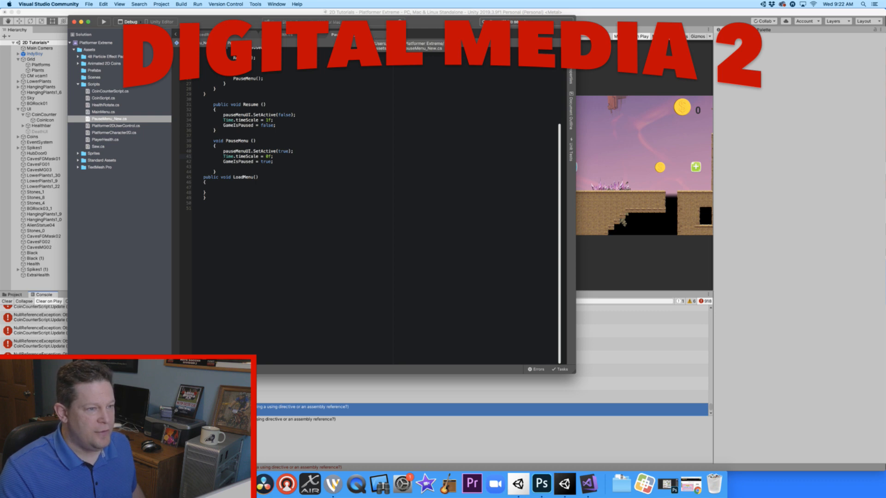
{"action": "left_click", "coordinate": [318, 36]}
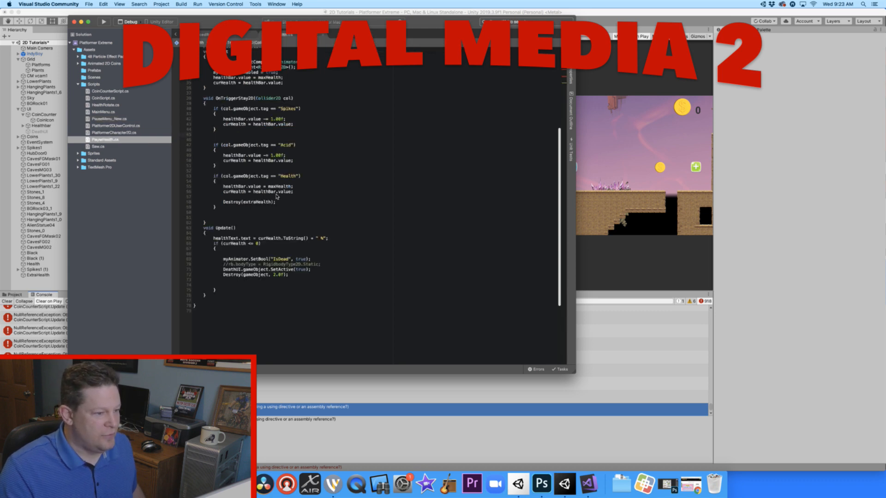
{"action": "scroll", "coordinate": [277, 196], "scroll_direction": "up", "scroll_amount": 10}
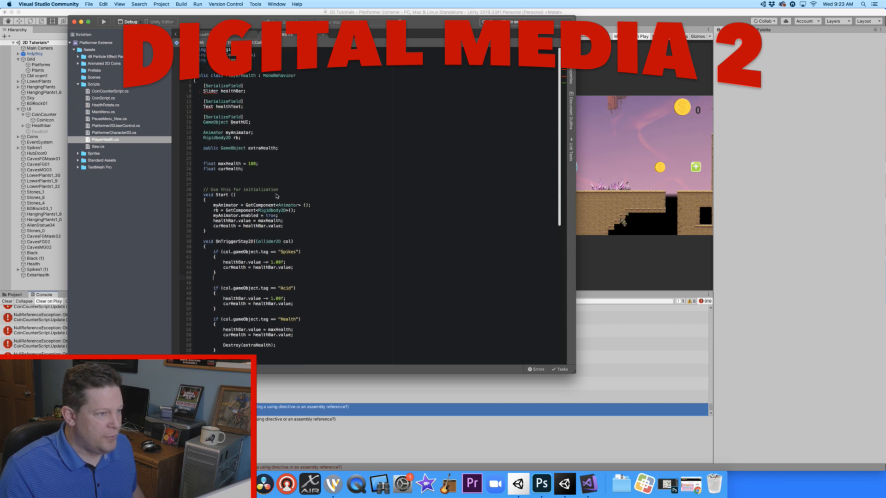
{"action": "scroll", "coordinate": [277, 196], "scroll_direction": "down", "scroll_amount": 5}
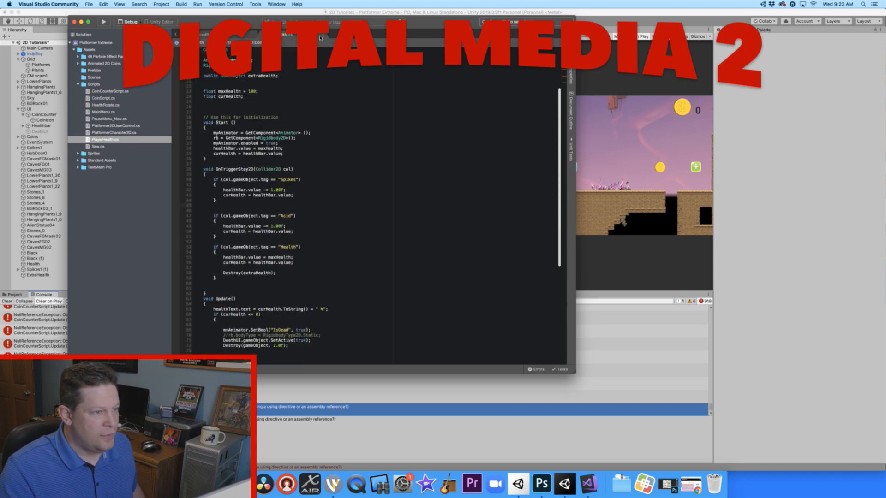
- Close the open scripts and the Visual Studio window, and try to run the scene in Unity again
{"action": "left_click", "coordinate": [238, 38]}
{"action": "left_click", "coordinate": [253, 36]}
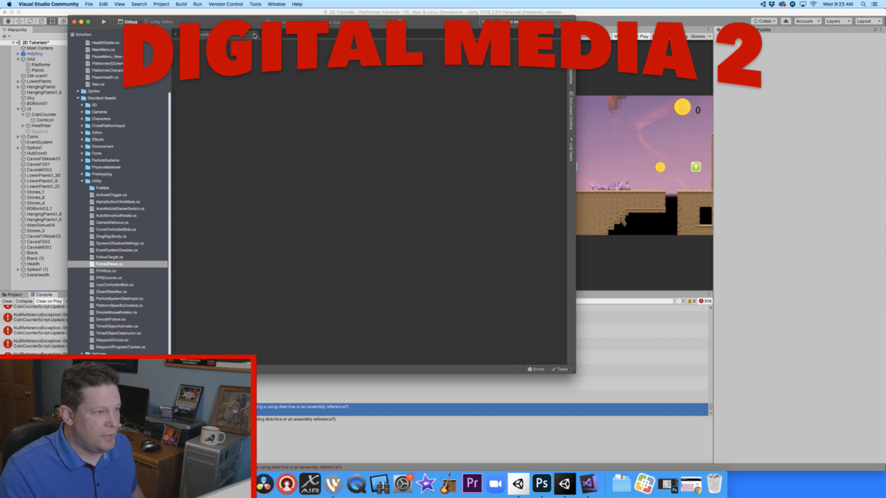
{"action": "left_click", "coordinate": [77, 21]}
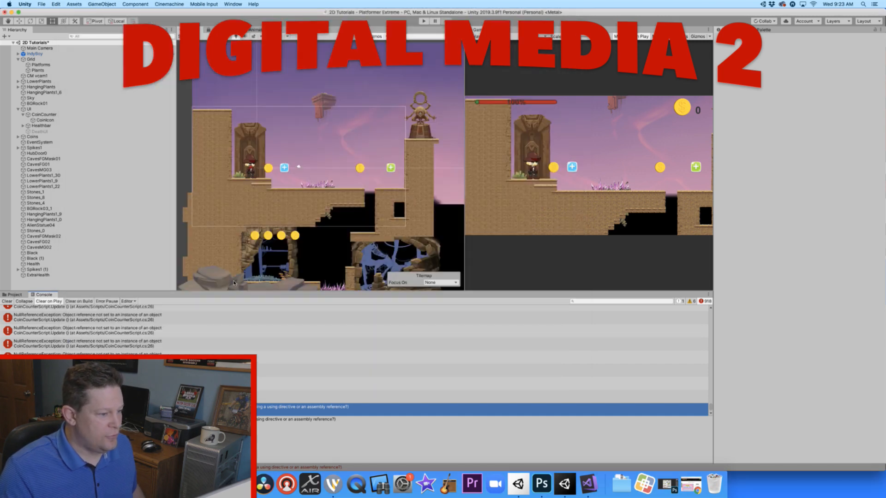
{"action": "left_click", "coordinate": [281, 343]}
{"action": "left_click", "coordinate": [424, 21]}
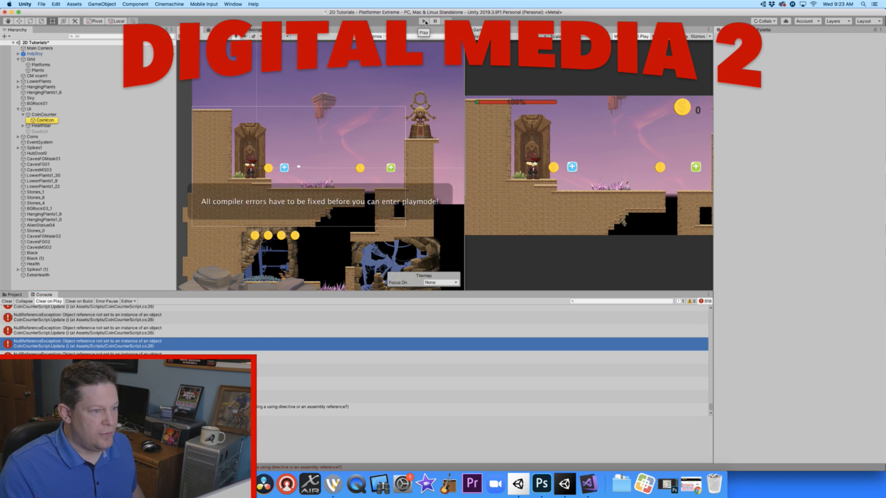
- Minimize Unity and take the WD.png title shot live in Wirecast in place of DM2.png
{"action": "left_click_drag", "start_coordinate": [423, 12], "coordinate": [422, 11]}
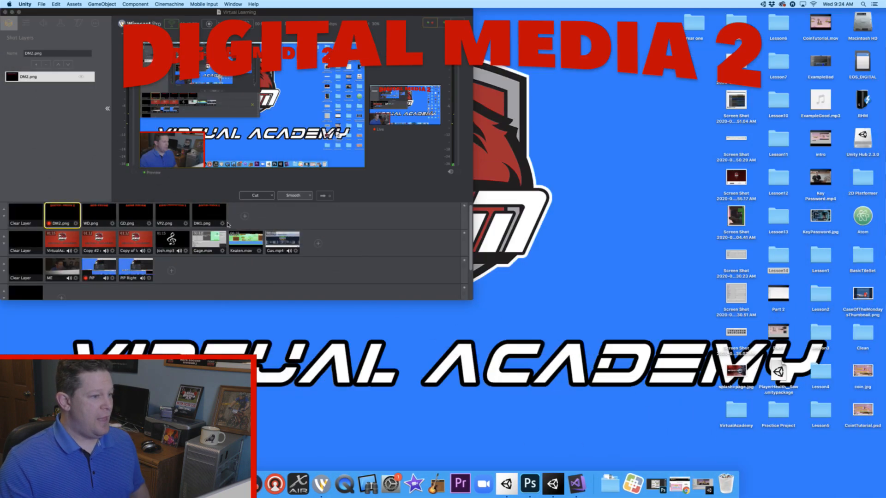
{"action": "left_click", "coordinate": [100, 214]}
{"action": "left_click", "coordinate": [100, 214]}
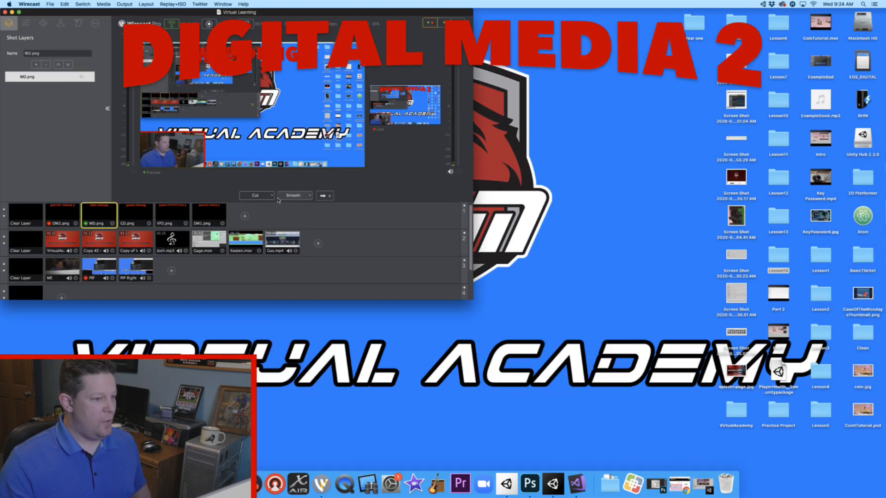
{"action": "left_click", "coordinate": [325, 196]}
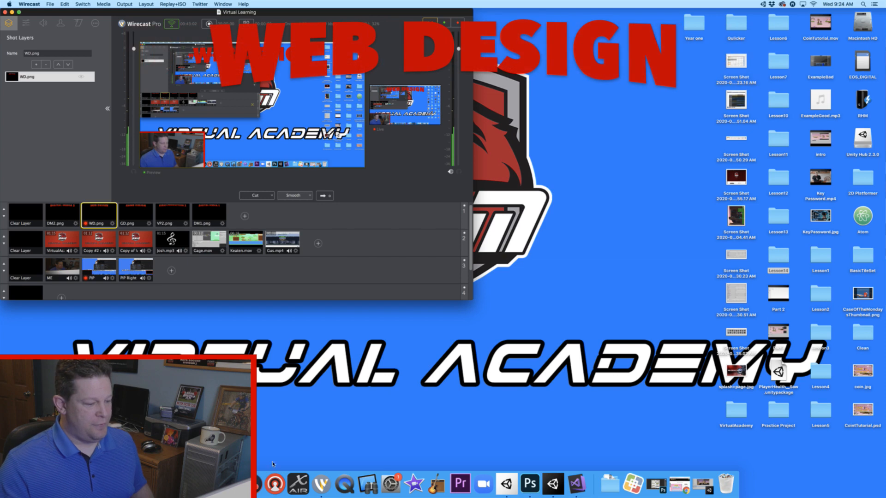
- Switch to Chrome, show the Schoology home page full screen and examine the upcoming Client Walk Through of Red Hawk Media Site assignment
{"action": "left_click", "coordinate": [679, 484]}
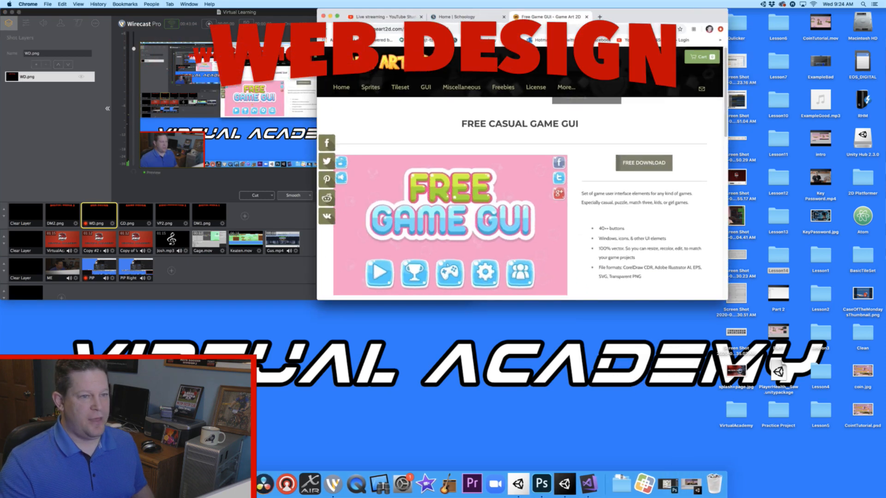
{"action": "left_click", "coordinate": [454, 17]}
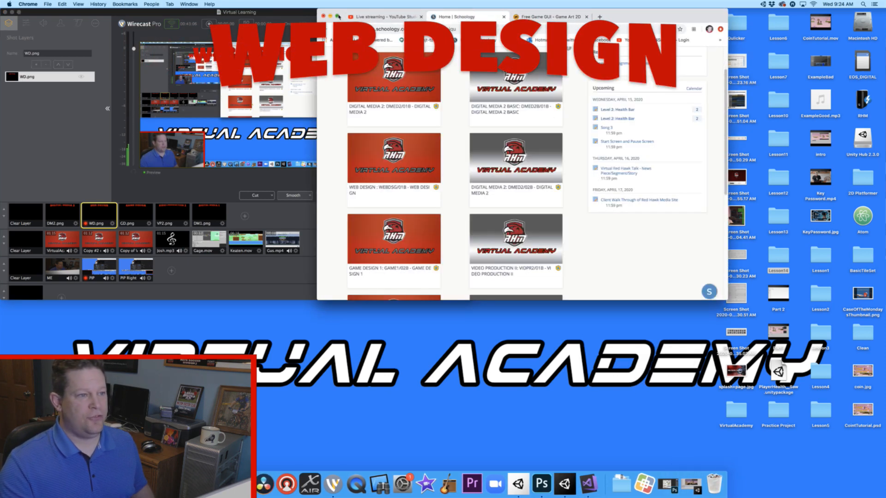
{"action": "left_click", "coordinate": [338, 17]}
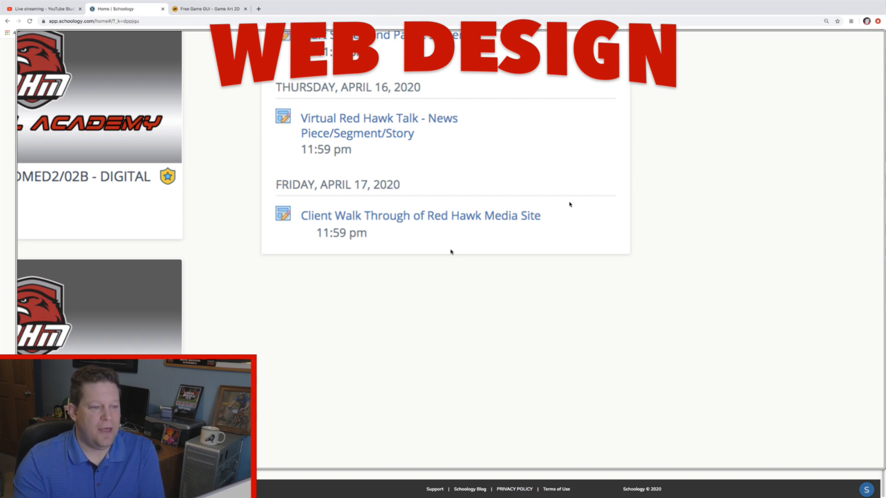
{"action": "mouse_move", "coordinate": [561, 195]}
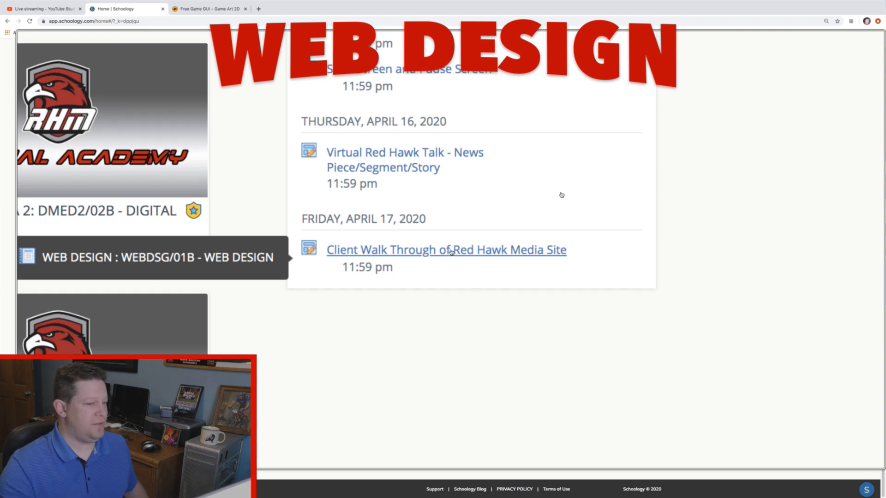
{"action": "scroll", "coordinate": [562, 195], "scroll_direction": "down", "scroll_amount": 5, "text": "ctrl"}
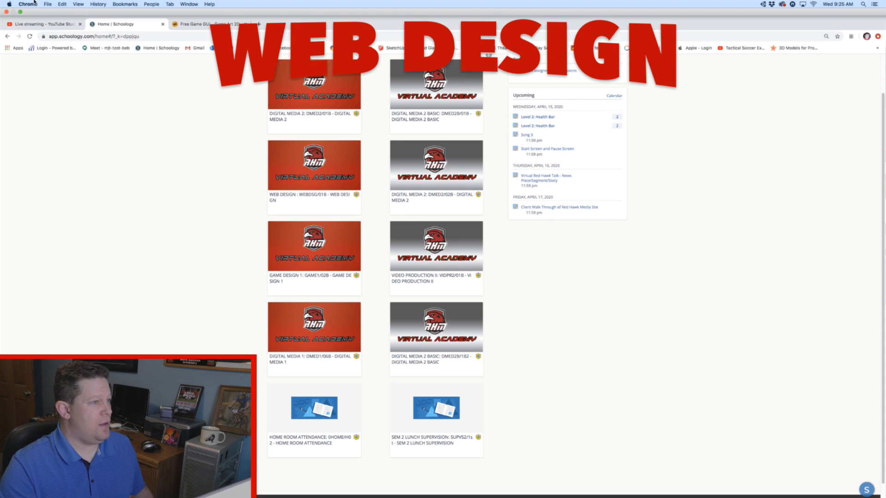
- Take the Chrome window out of full screen, shift it over the Wirecast window and minimize it
{"action": "left_click", "coordinate": [20, 12]}
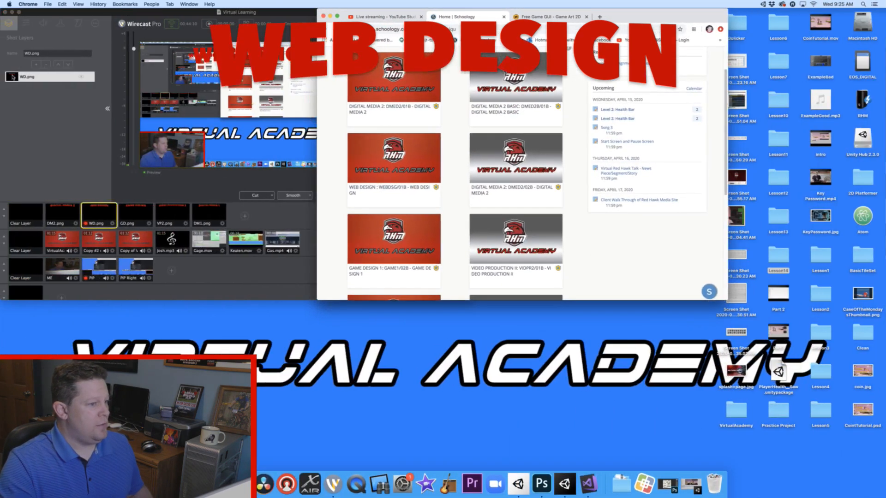
{"action": "left_click_drag", "start_coordinate": [635, 16], "coordinate": [586, 15]}
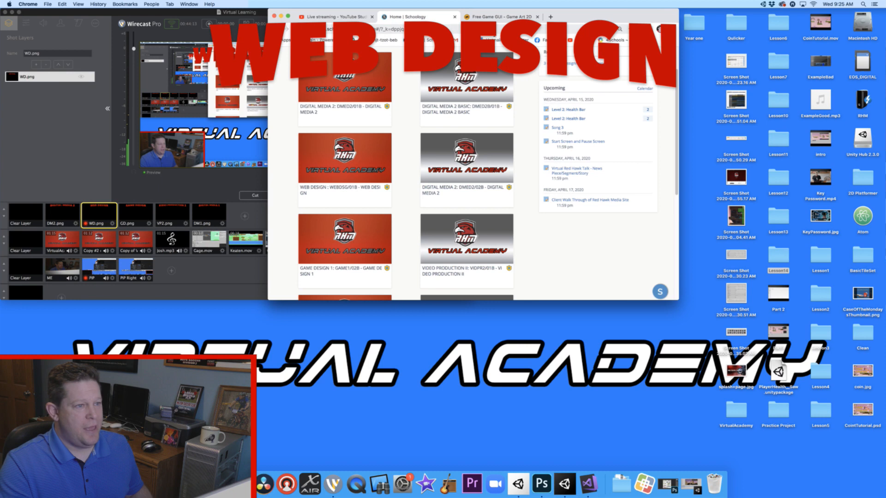
{"action": "left_click", "coordinate": [281, 16]}
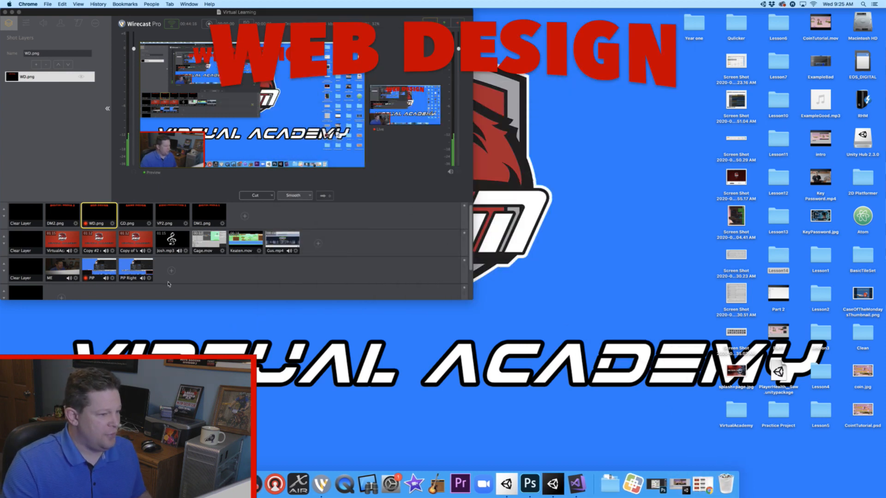
- In Wirecast, cue the Gus.mp4 clip, clear the title layer and take the clip live
{"action": "left_click", "coordinate": [280, 241]}
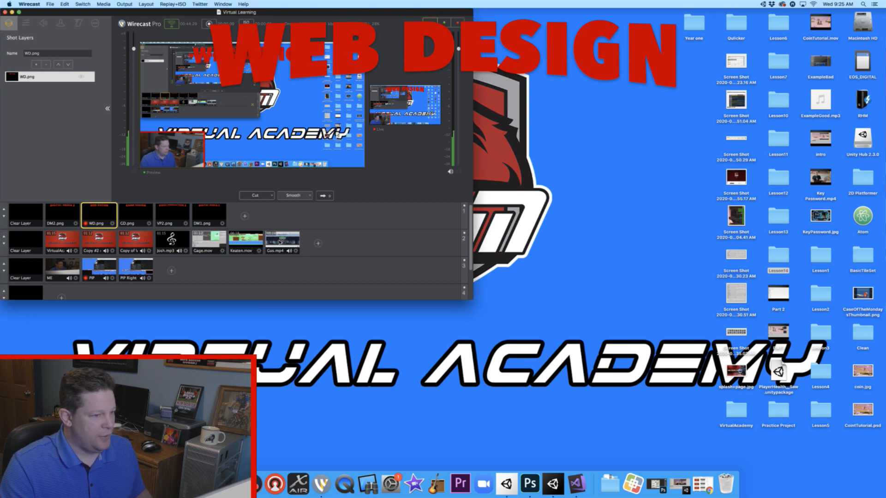
{"action": "left_click", "coordinate": [279, 242]}
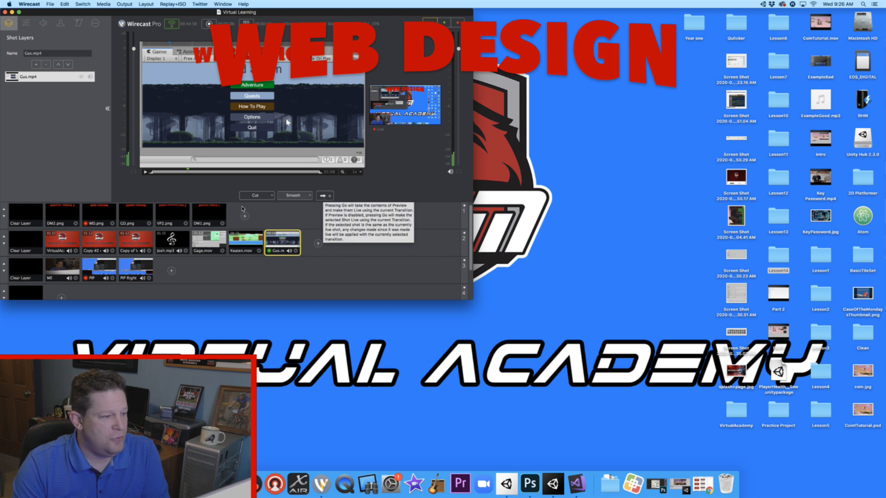
{"action": "left_click", "coordinate": [130, 215]}
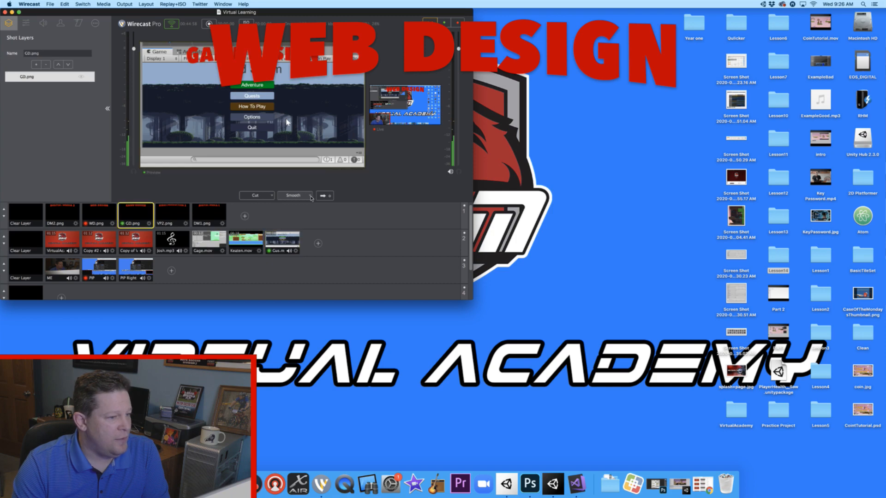
{"action": "left_click", "coordinate": [35, 220]}
{"action": "left_click", "coordinate": [324, 196]}
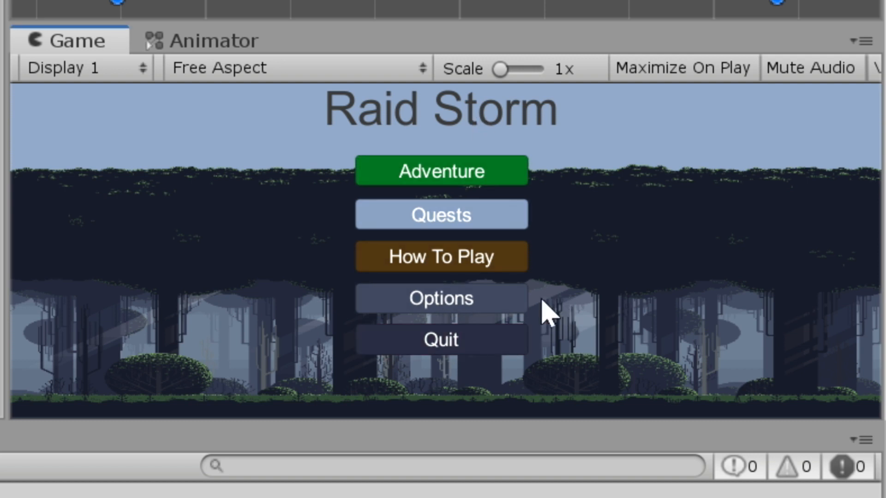
- Test the Raid Storm main menu's Quit button, raise the volume to about halfway in Options, and return to the main menu
{"action": "left_click", "coordinate": [509, 325]}
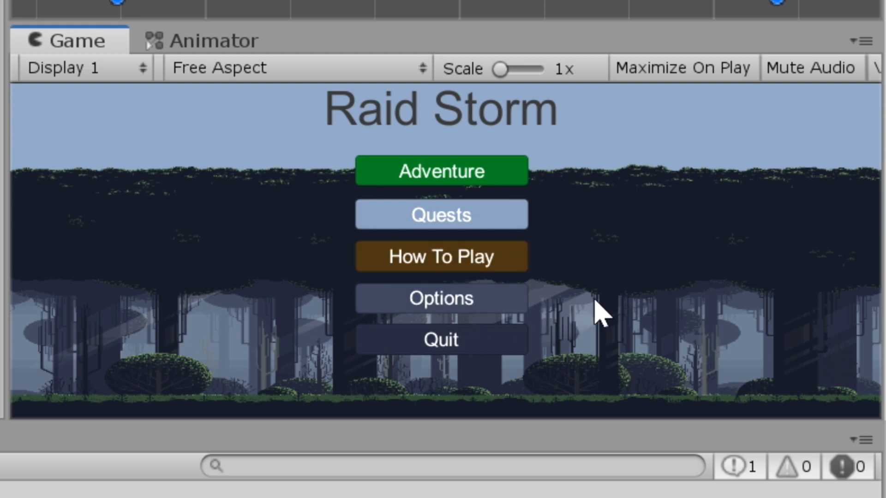
{"action": "left_click", "coordinate": [513, 309]}
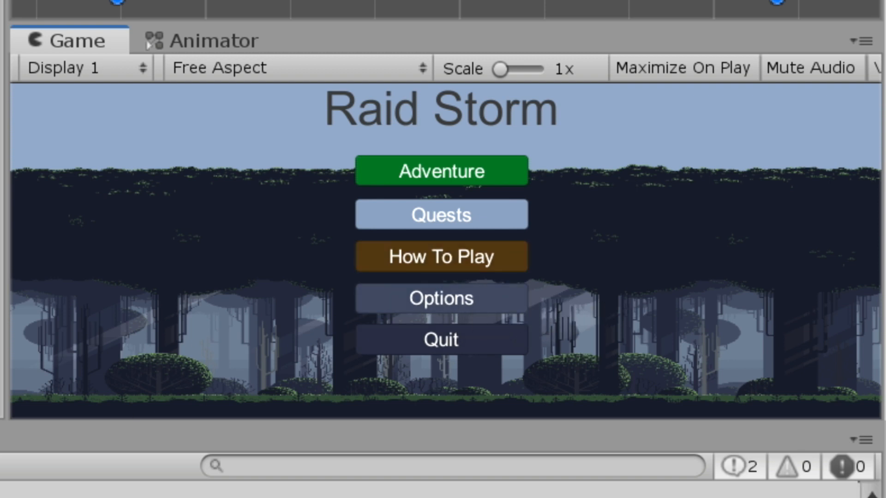
{"action": "left_click", "coordinate": [453, 288]}
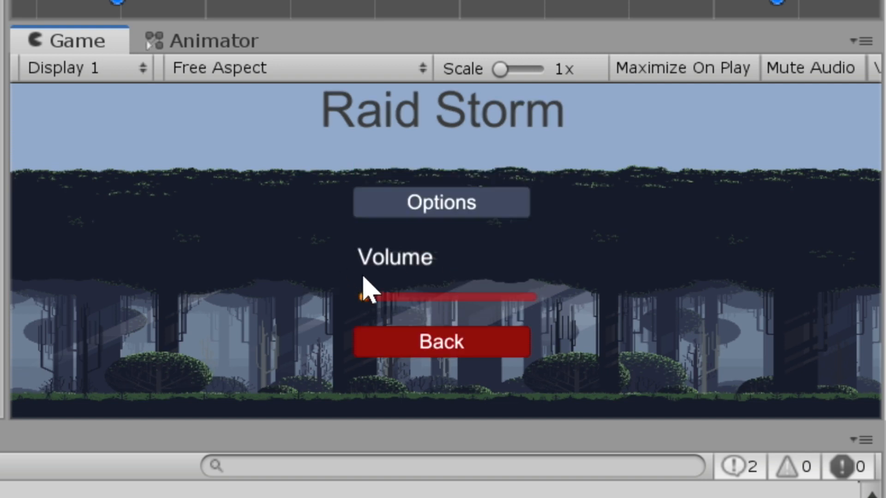
{"action": "left_click_drag", "start_coordinate": [366, 268], "coordinate": [452, 268]}
{"action": "left_click", "coordinate": [442, 330]}
{"action": "left_click", "coordinate": [446, 298]}
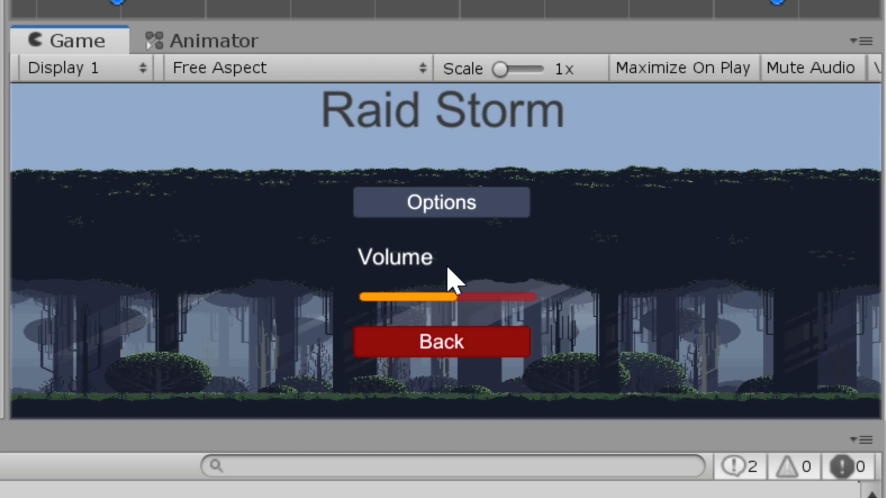
{"action": "left_click", "coordinate": [450, 339]}
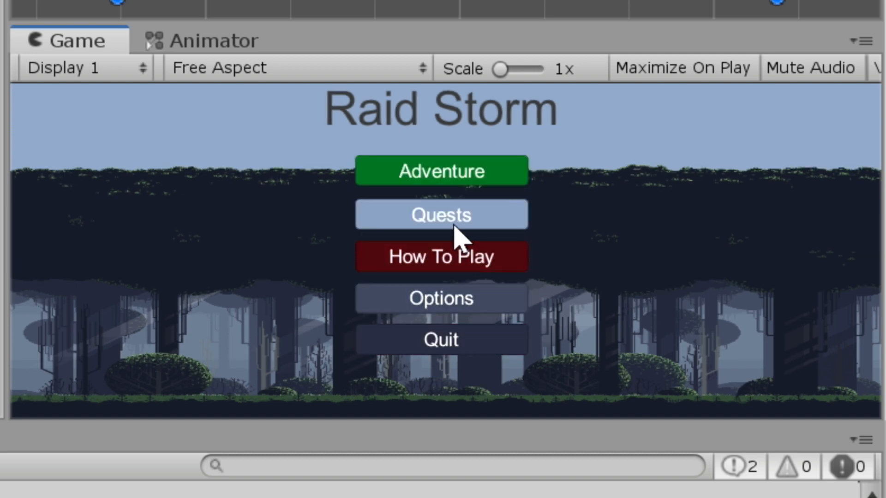
- Review the How To Play and Quests screens of Raid Storm, returning to the main menu after each
{"action": "left_click", "coordinate": [454, 249]}
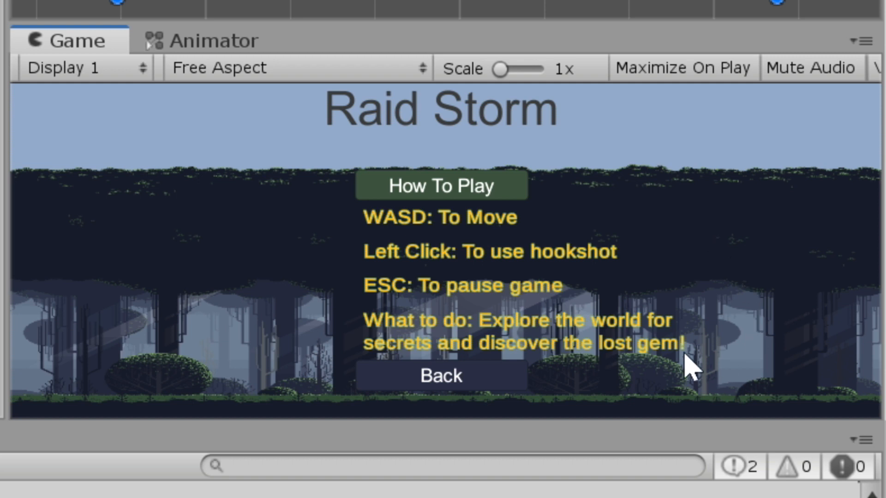
{"action": "left_click", "coordinate": [476, 370]}
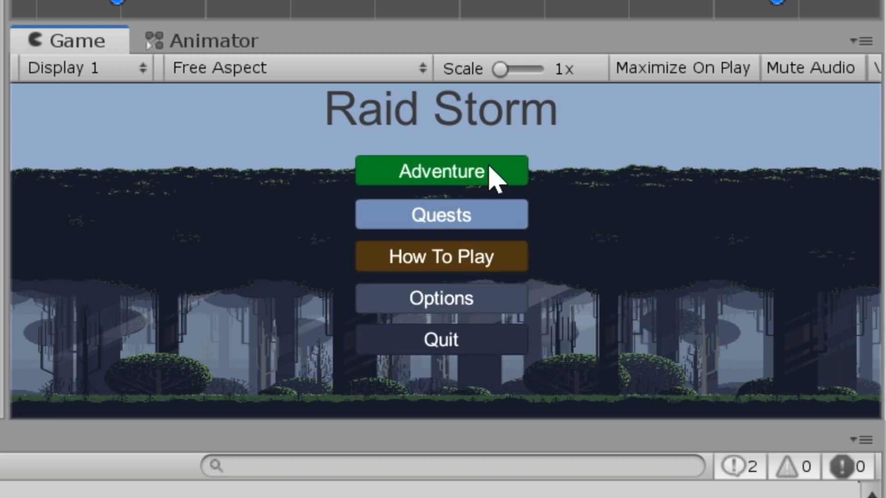
{"action": "left_click", "coordinate": [475, 203]}
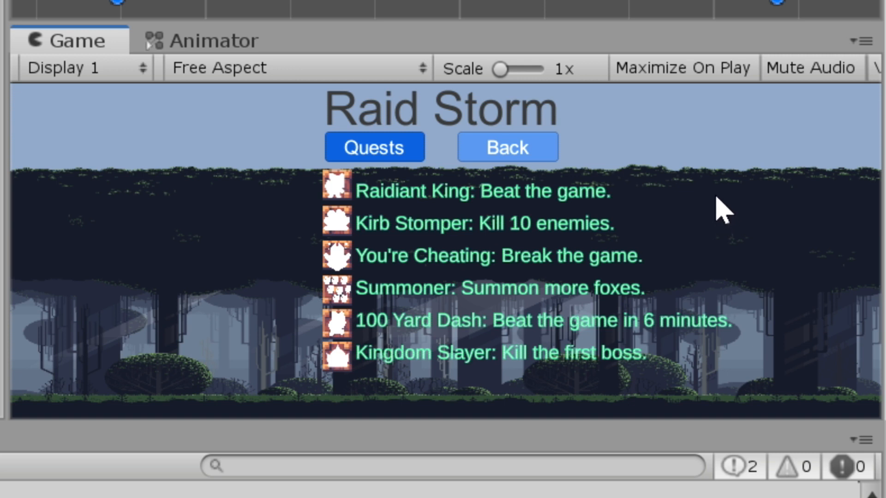
{"action": "left_click", "coordinate": [535, 147]}
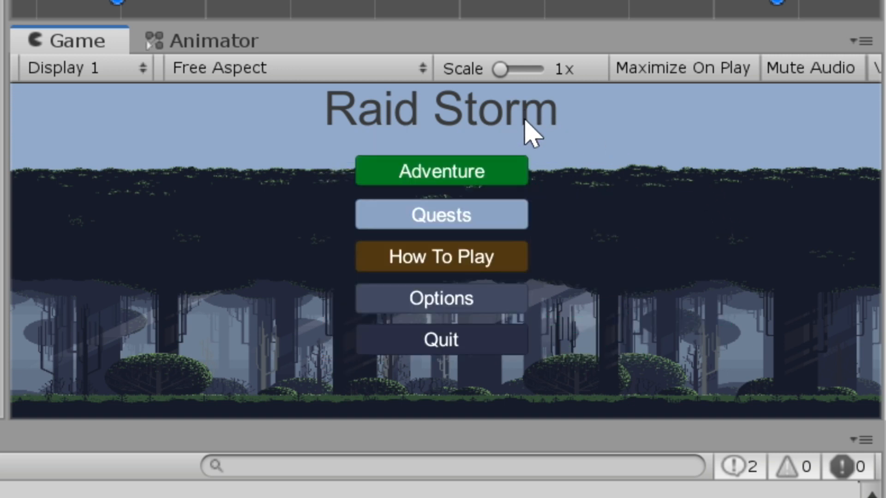
- Start the Adventure level and test the pause screen's Menu and Resume options
{"action": "left_click", "coordinate": [526, 171]}
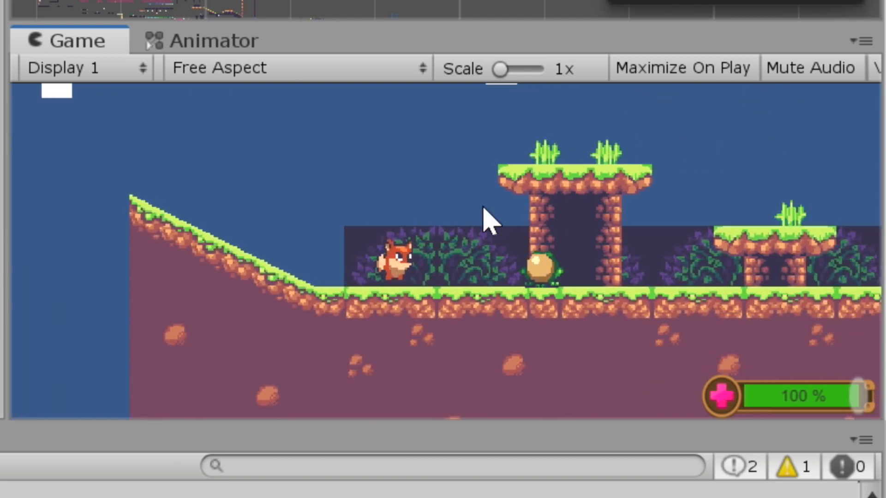
{"action": "key", "text": "Escape"}
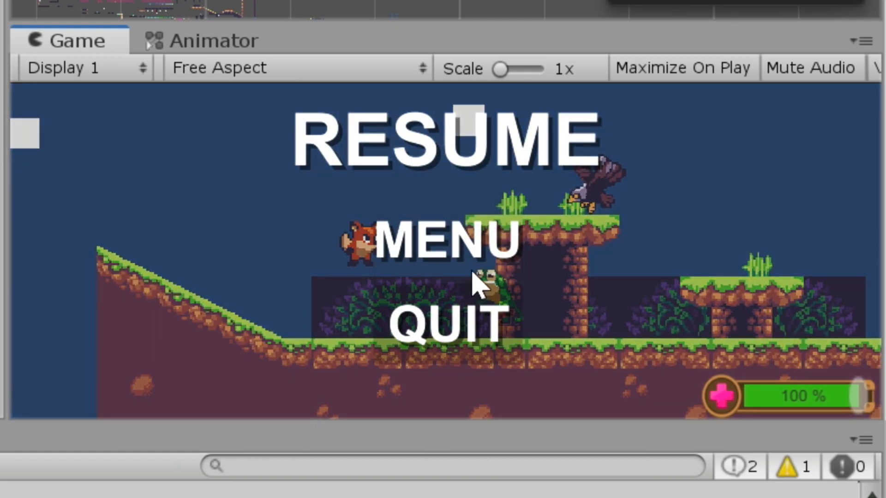
{"action": "left_click", "coordinate": [465, 213]}
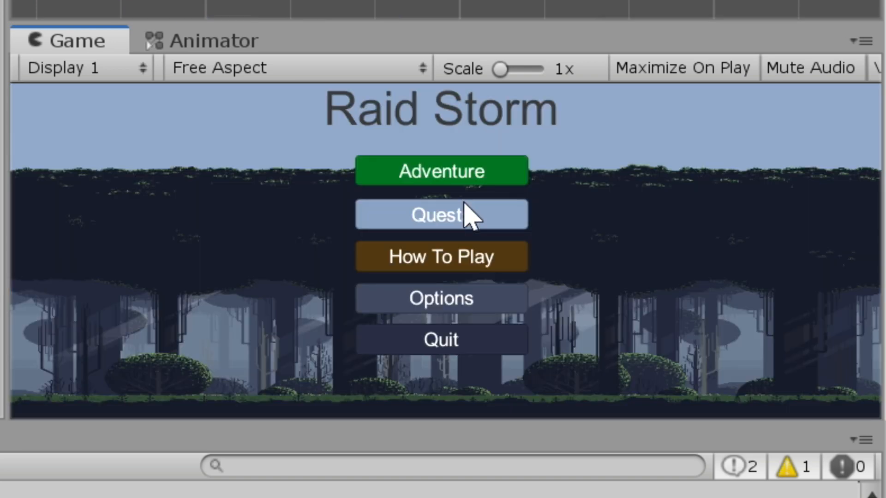
{"action": "left_click", "coordinate": [458, 155]}
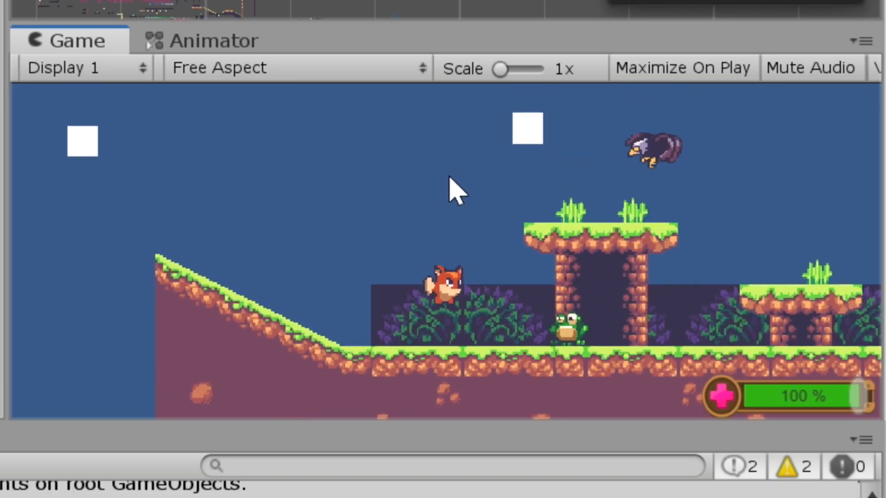
{"action": "key", "text": "Escape"}
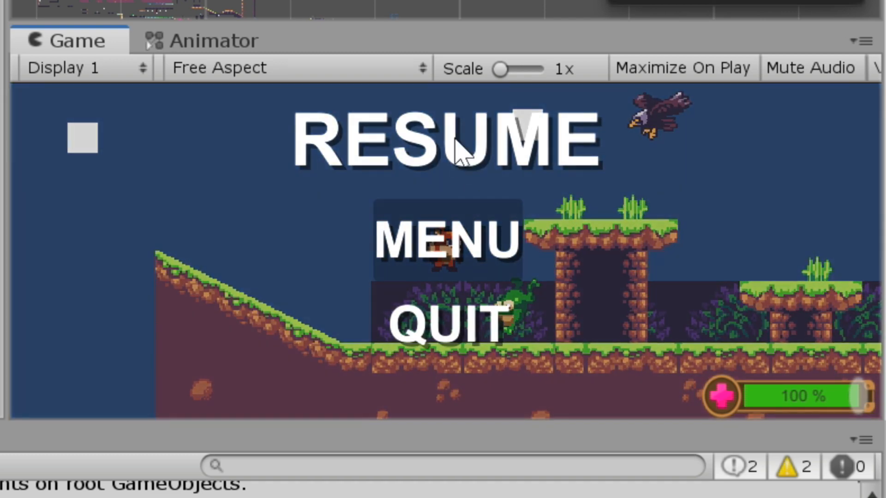
{"action": "left_click", "coordinate": [459, 134]}
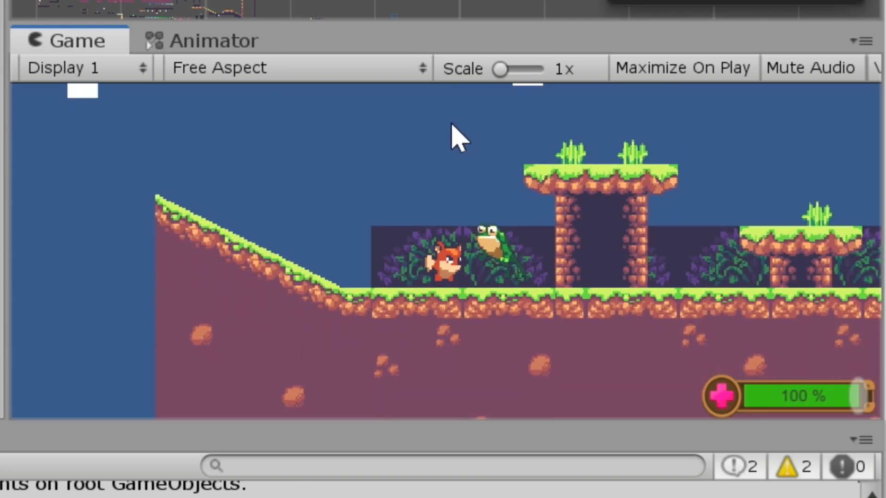
- Test the Quit option from the paused level, and test the main menu's Quit button again in a new run
{"action": "key", "text": "Escape"}
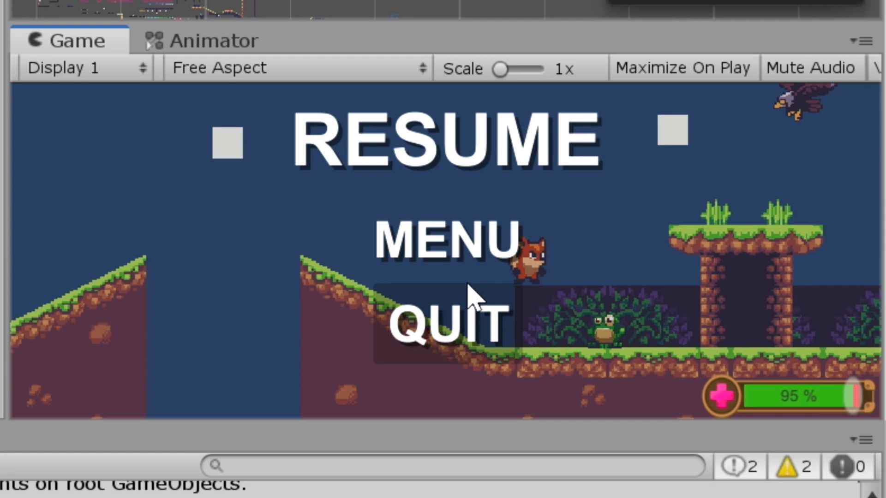
{"action": "left_click", "coordinate": [469, 298]}
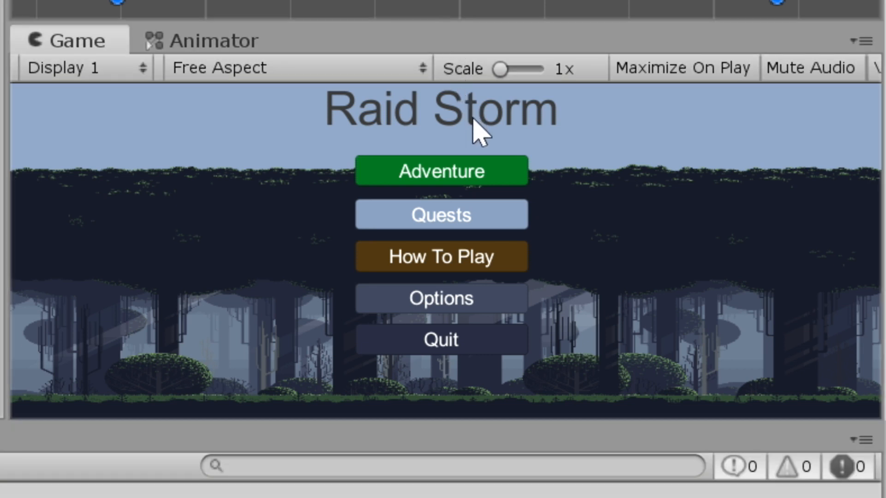
{"action": "left_click", "coordinate": [486, 120]}
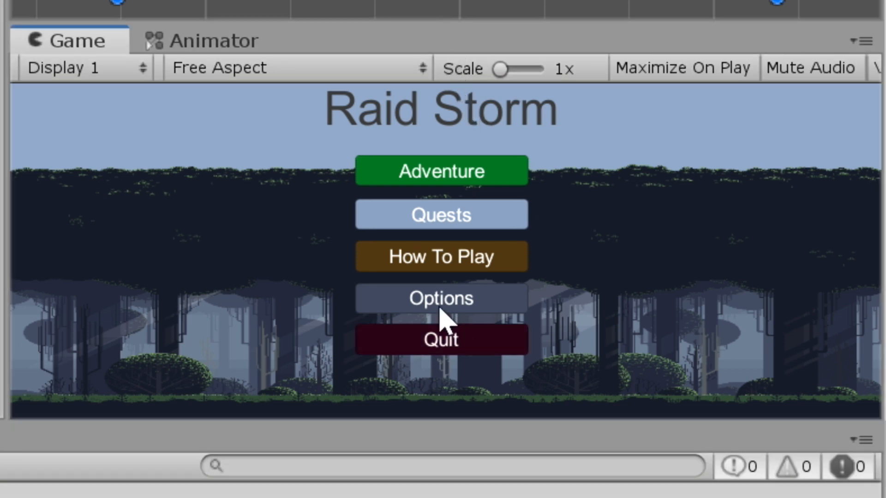
{"action": "left_click", "coordinate": [510, 328]}
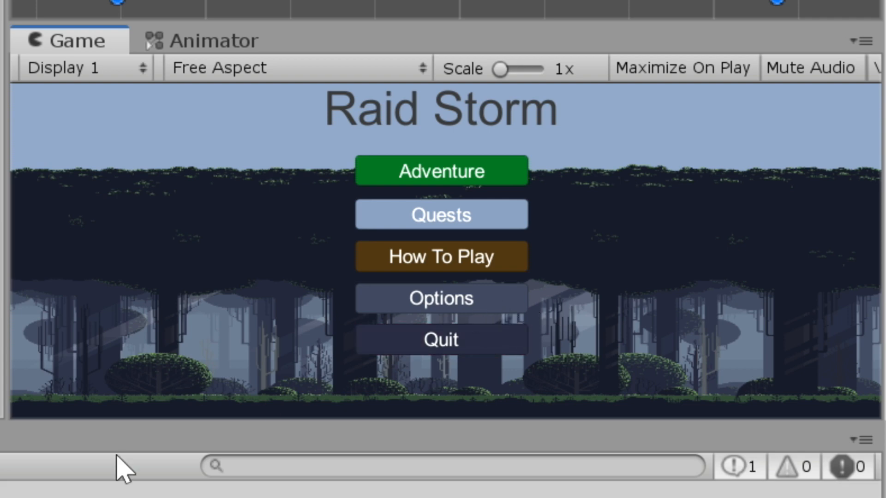